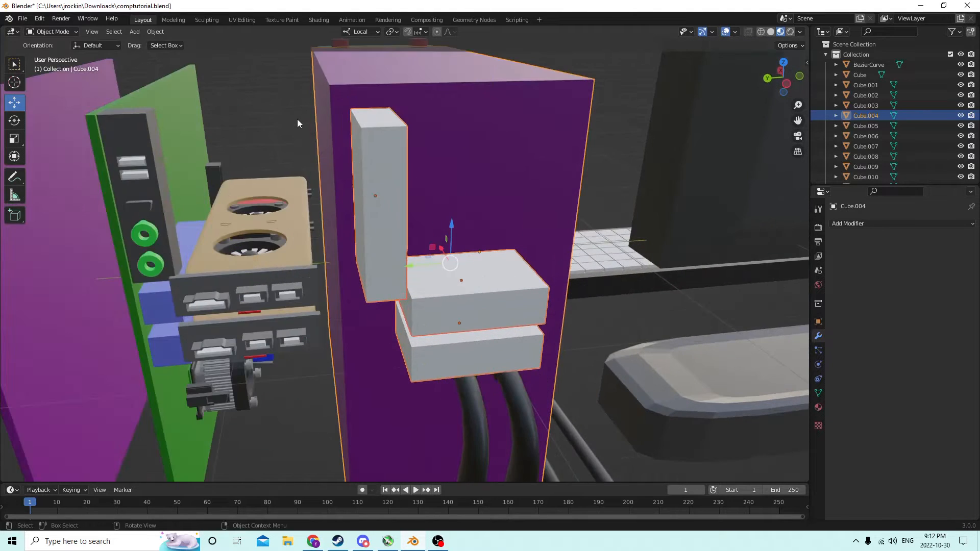
# - Try sliding the green motherboard assembly along its local Y axis into the purple computer case
pyautogui.moveTo(262, 108)
pyautogui.mouseDown(button='middle')
pyautogui.moveTo(249, 99)
pyautogui.moveTo(262, 104)
pyautogui.mouseUp(button='middle')
pyautogui.scroll(2, 250, 102)
pyautogui.scroll(-2, 249, 99)
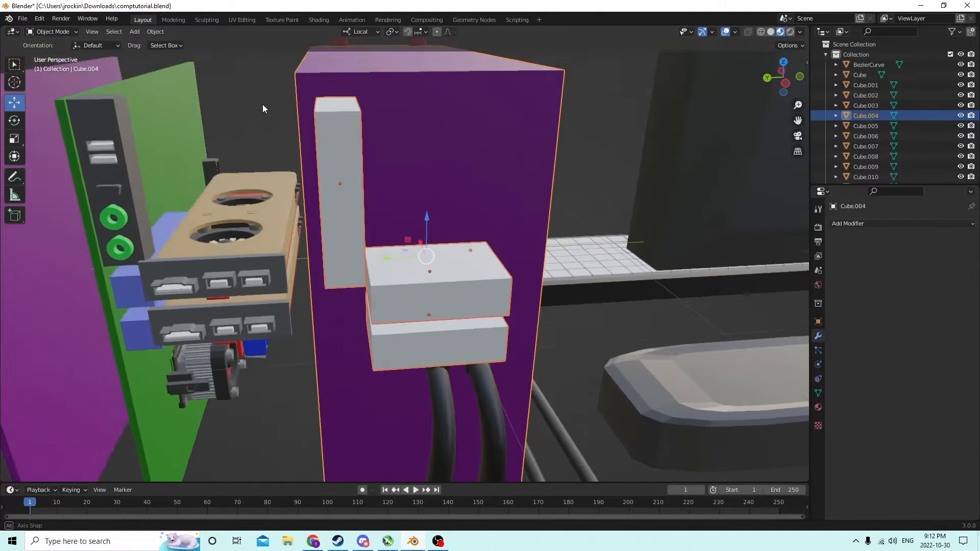
pyautogui.click(222, 219)
pyautogui.scroll(-2, 185, 204)
pyautogui.moveTo(184, 205); pyautogui.dragTo(316, 236, button='middle')
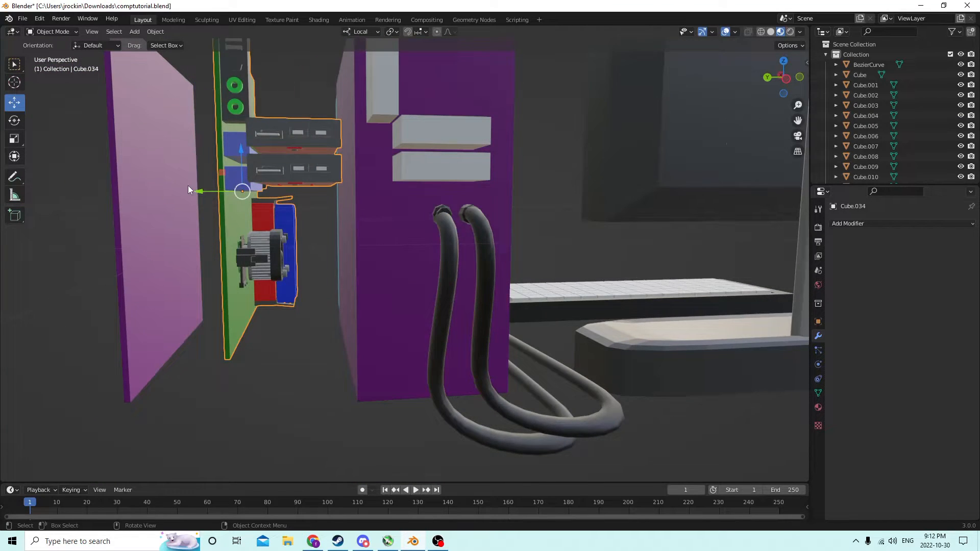
pyautogui.scroll(-3, 172, 184)
pyautogui.moveTo(172, 184); pyautogui.dragTo(93, 197, button='middle')
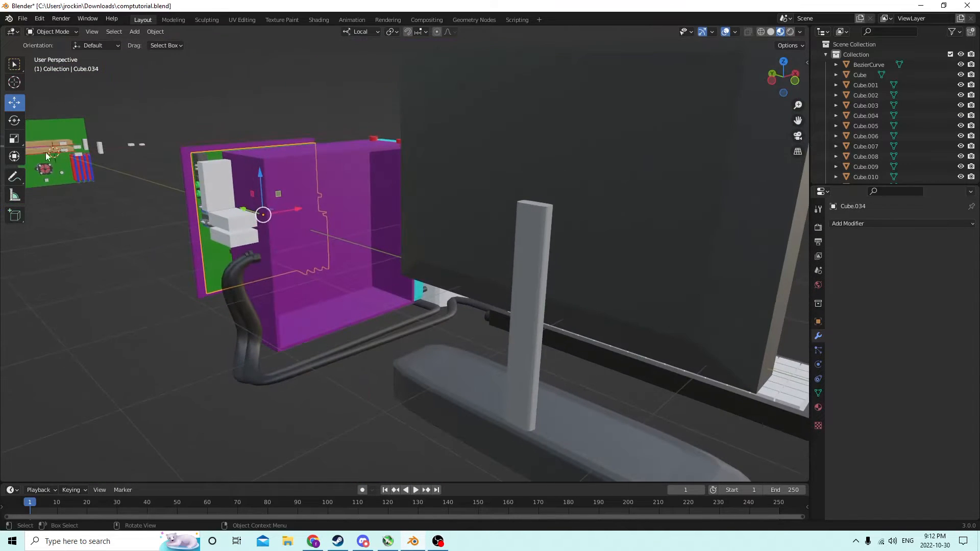
pyautogui.scroll(-4, 47, 155)
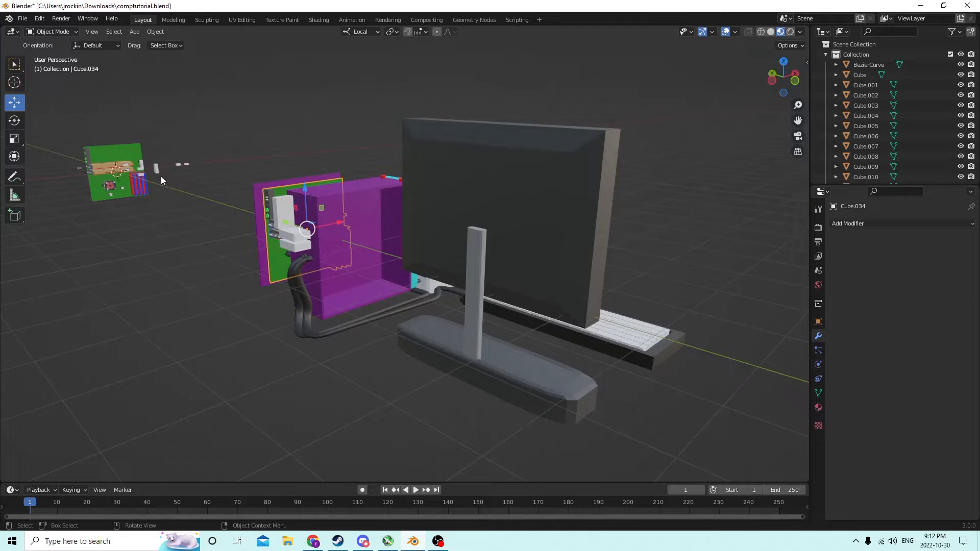
pyautogui.moveTo(140, 170); pyautogui.dragTo(225, 160, button='middle')
pyautogui.scroll(5, 249, 164)
pyautogui.moveTo(264, 188); pyautogui.dragTo(241, 236, button='middle')
pyautogui.moveTo(230, 245); pyautogui.dragTo(317, 244)
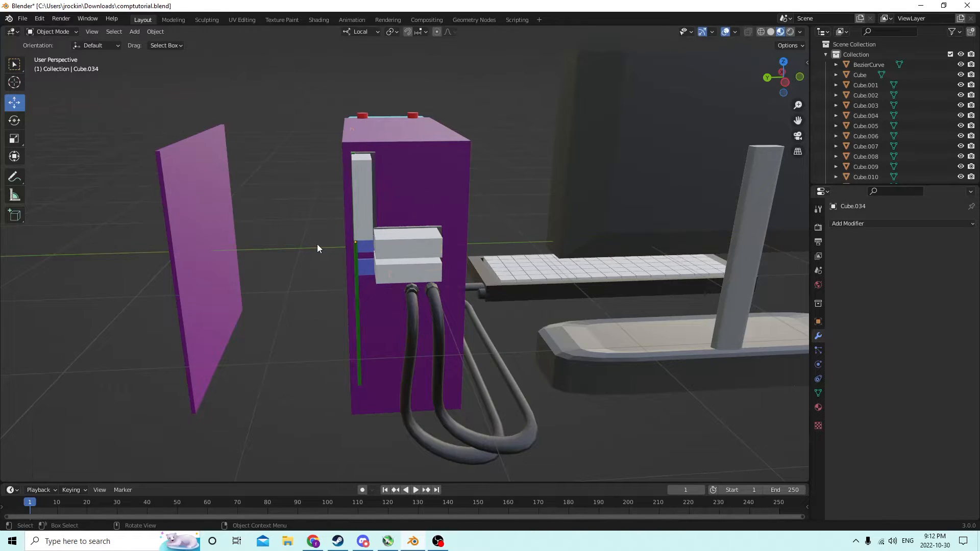
# - Undo the last move of the motherboard assembly
pyautogui.click(39, 19)
pyautogui.click(54, 30)
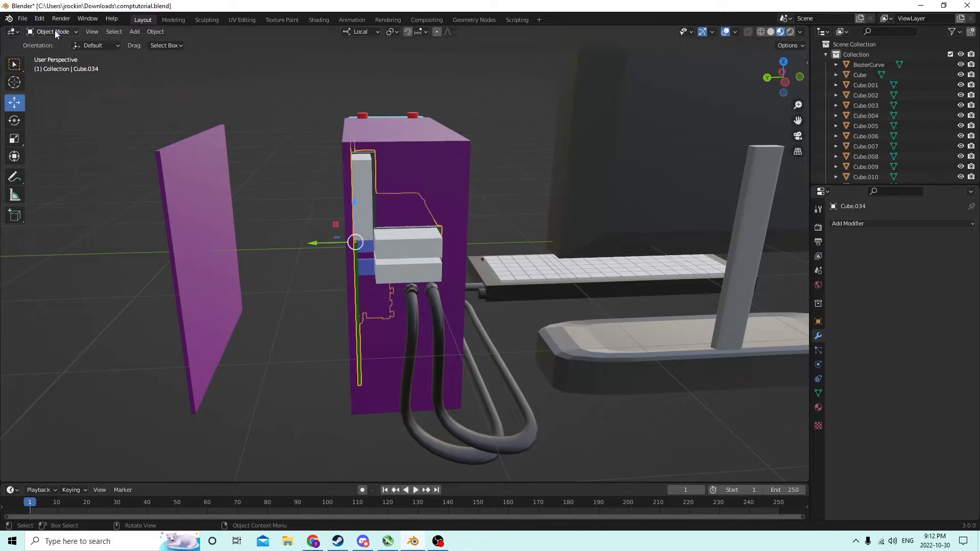
pyautogui.click(43, 19)
pyautogui.click(52, 29)
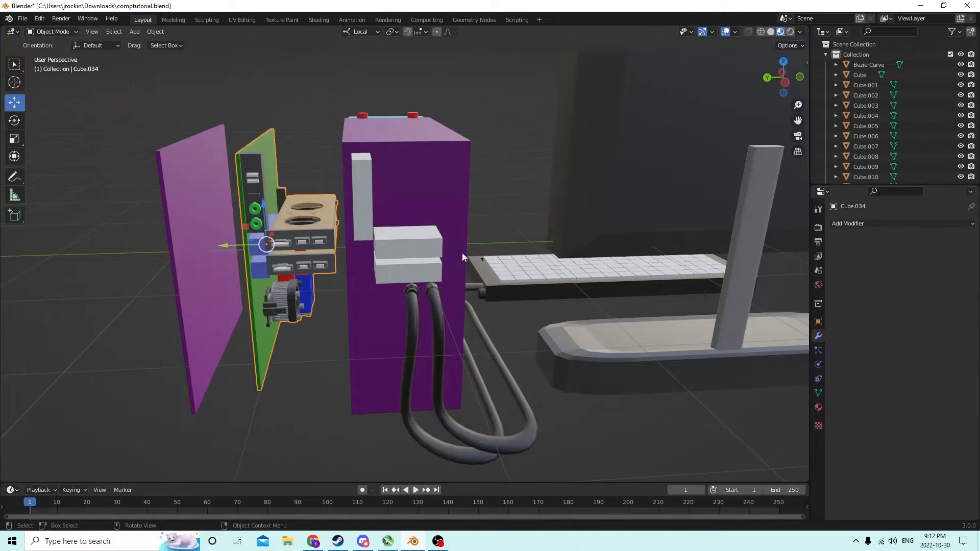
# - Cut the vertical block and the lower horizontal block out of the purple case's back wall with a Bool Tool operation
pyautogui.click(415, 240)
pyautogui.moveTo(414, 240); pyautogui.dragTo(382, 236, button='middle')
pyautogui.click(321, 190)
pyautogui.keyDown('shift'); pyautogui.click(347, 196); pyautogui.keyUp('shift')
pyautogui.moveTo(347, 196); pyautogui.dragTo(328, 184, button='middle')
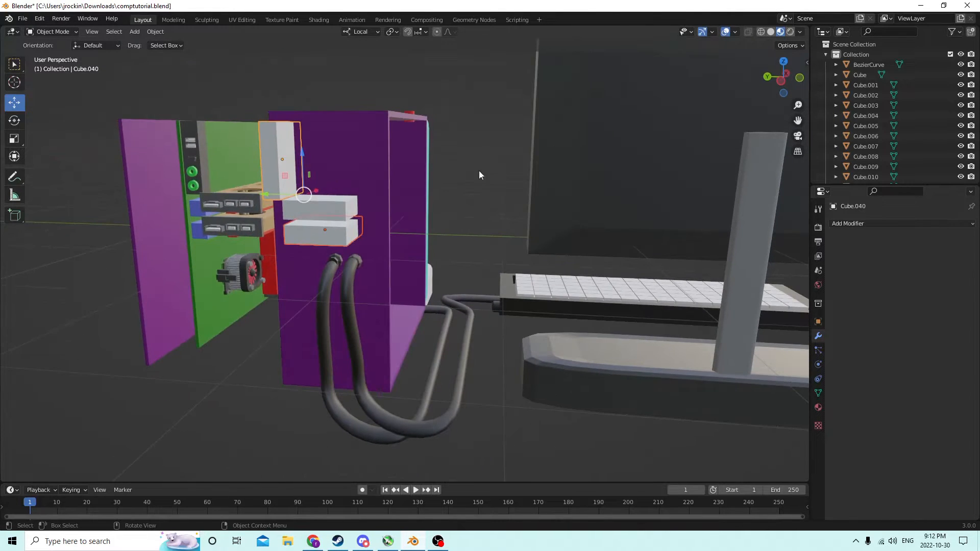
pyautogui.moveTo(395, 167); pyautogui.dragTo(298, 184, button='middle')
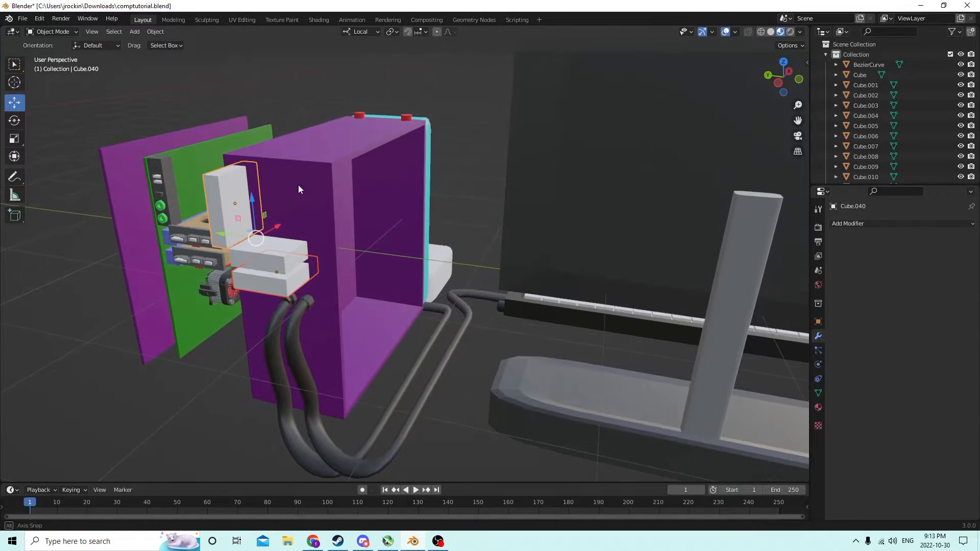
pyautogui.keyDown('shift'); pyautogui.click(322, 200); pyautogui.keyUp('shift')
pyautogui.click(156, 31)
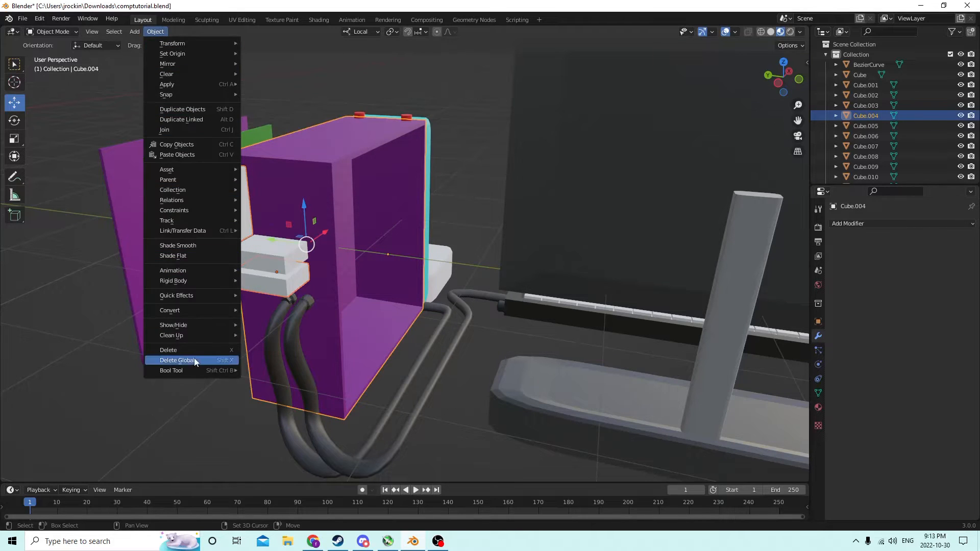
pyautogui.moveTo(184, 369)
pyautogui.click(274, 377)
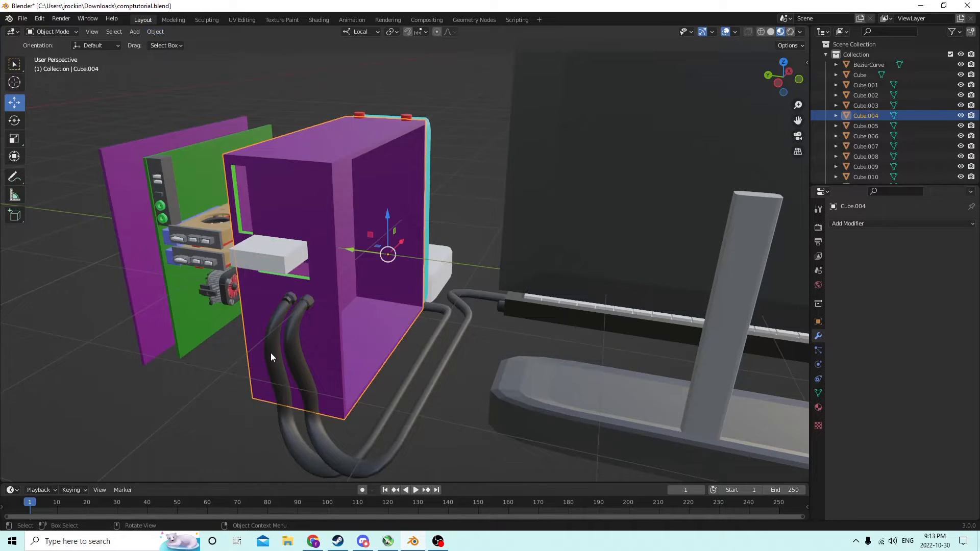
# - Cut the remaining upper horizontal block out of the purple case's back wall with Bool Tool
pyautogui.click(281, 259)
pyautogui.keyDown('shift'); pyautogui.click(284, 219); pyautogui.keyUp('shift')
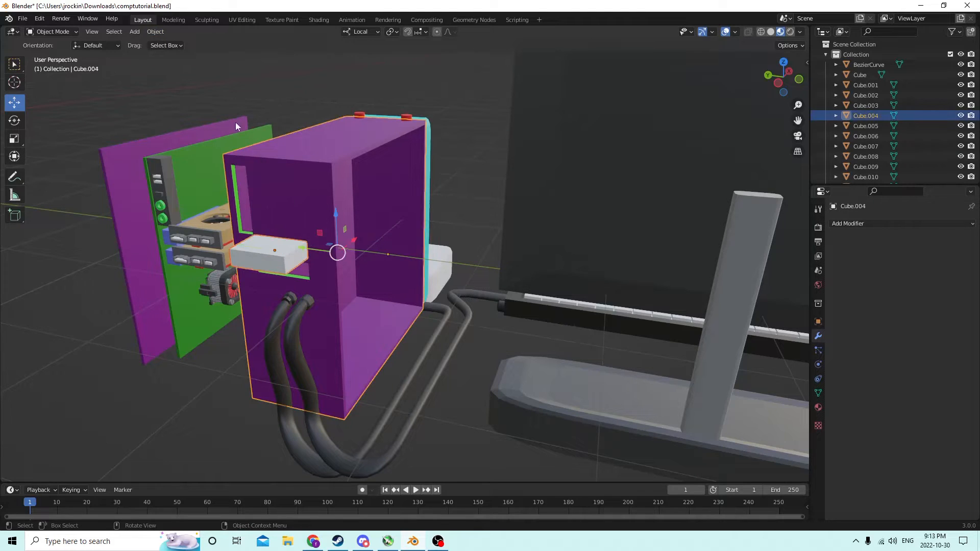
pyautogui.click(156, 31)
pyautogui.moveTo(168, 372)
pyautogui.click(263, 382)
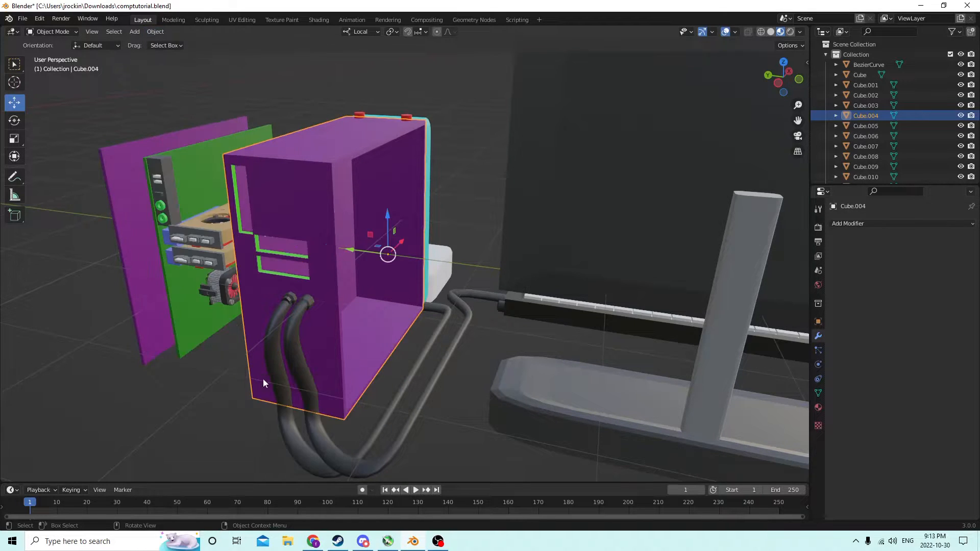
# - Move the motherboard assembly -0.007124 m along its local Y axis into the purple case
pyautogui.moveTo(263, 382); pyautogui.dragTo(236, 253, button='middle')
pyautogui.click(255, 272)
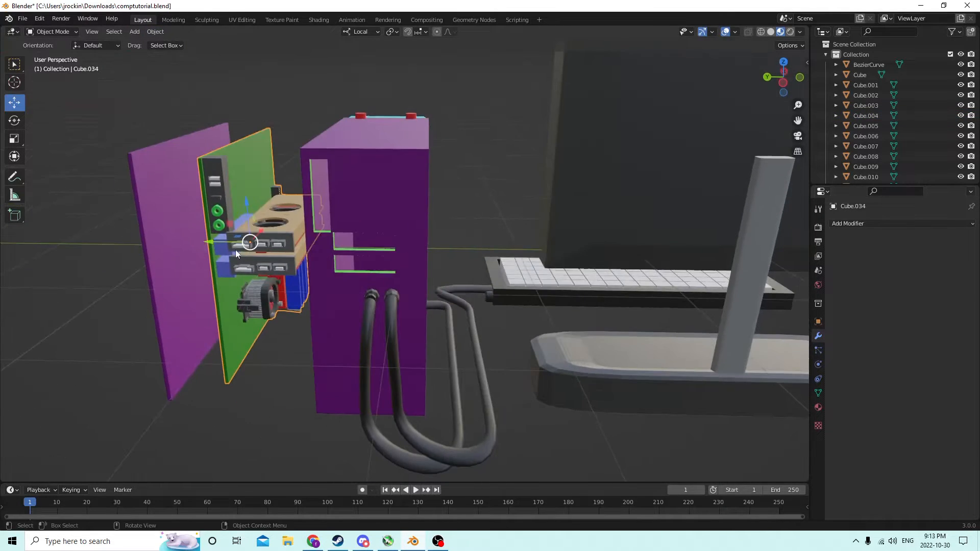
pyautogui.moveTo(210, 242); pyautogui.dragTo(296, 249)
pyautogui.moveTo(296, 250); pyautogui.dragTo(248, 270, button='middle')
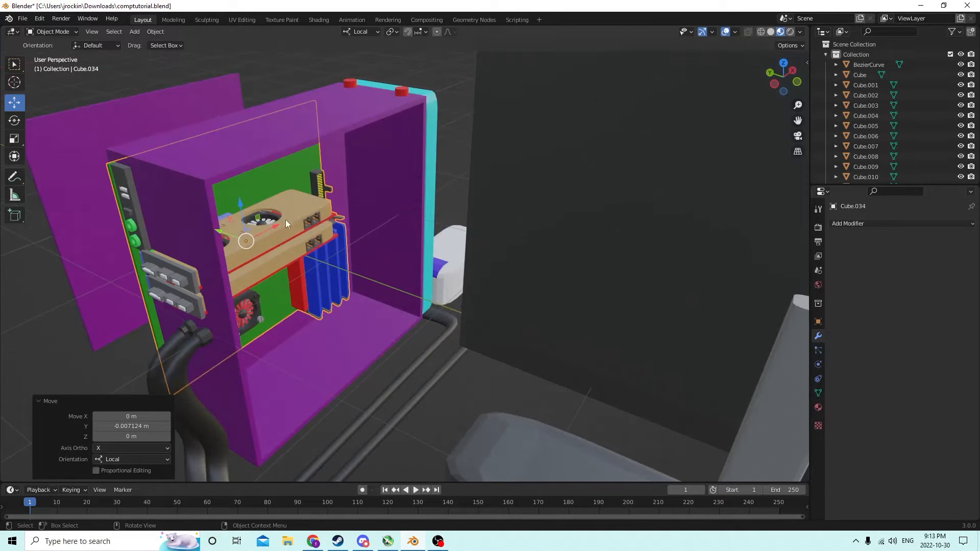
# - Shift the motherboard assembly about 0.0004 m along its local X axis inside the case
pyautogui.press('g')
pyautogui.press('x')
pyautogui.press('x')
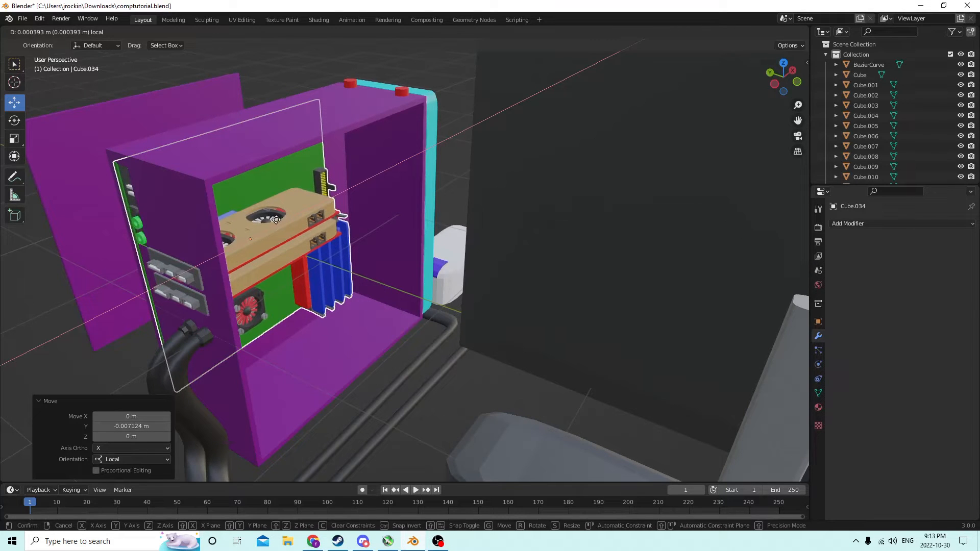
pyautogui.click(277, 219)
# - Nudge the purple case slightly along its local X axis and move the motherboard assembly 0.000112 m along local X
pyautogui.click(276, 219)
pyautogui.moveTo(277, 219); pyautogui.dragTo(306, 245, button='middle')
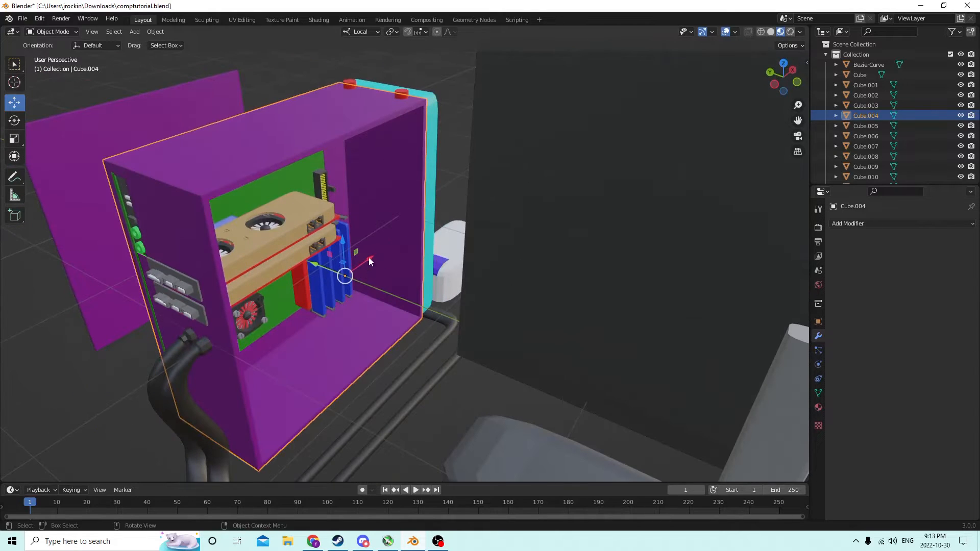
pyautogui.moveTo(369, 258); pyautogui.dragTo(371, 257)
pyautogui.click(263, 252)
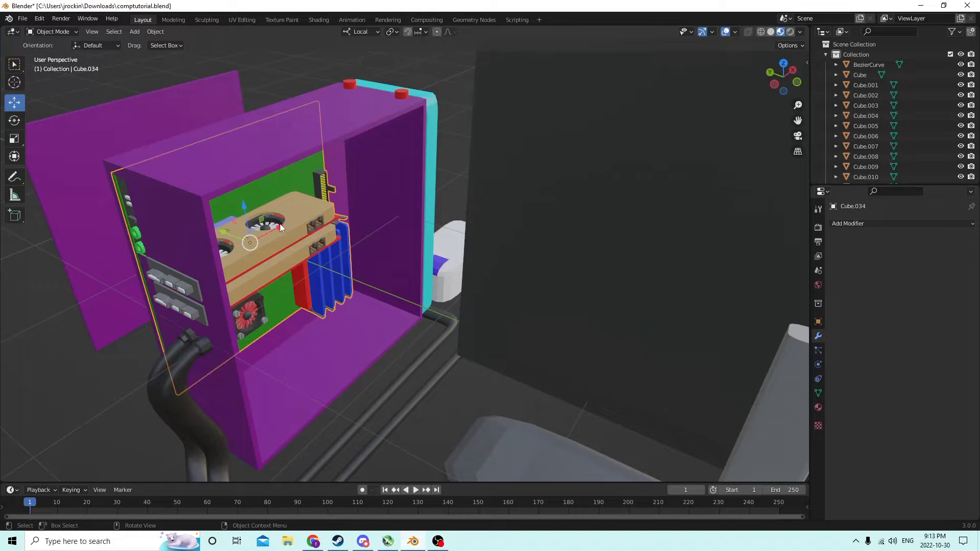
pyautogui.moveTo(280, 224); pyautogui.dragTo(283, 224)
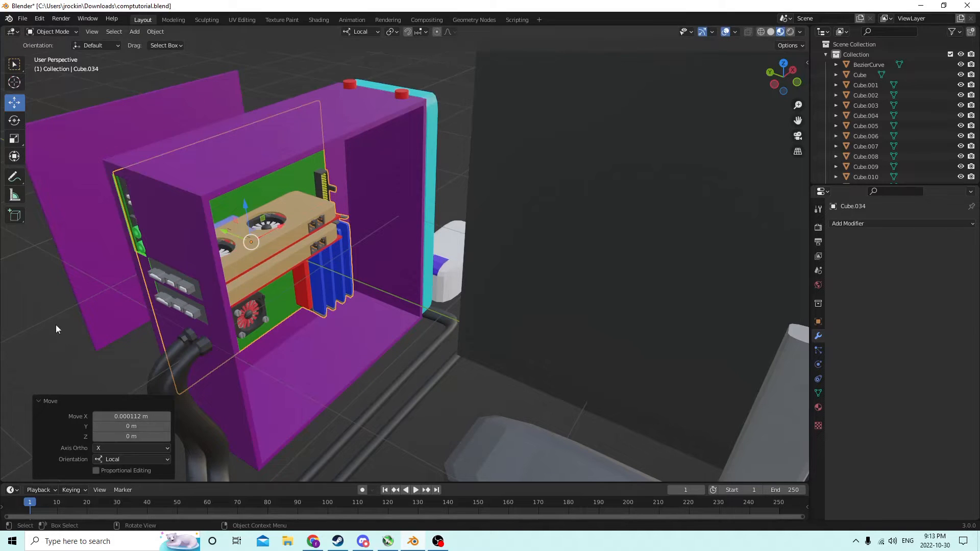
# - Shift the motherboard assembly slightly along its local Y axis toward the detached side panel to align the ports with the openings
pyautogui.moveTo(49, 365); pyautogui.dragTo(214, 275, button='middle')
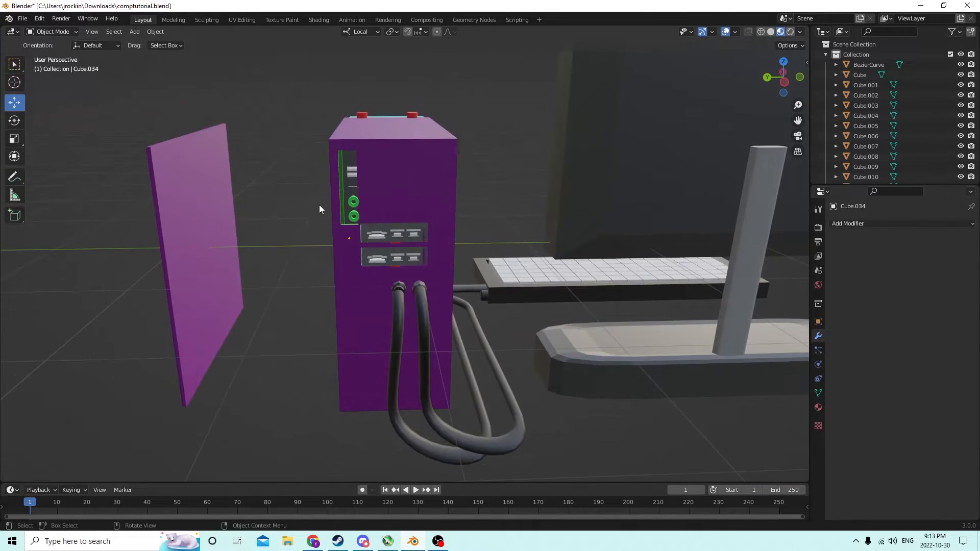
pyautogui.click(350, 193)
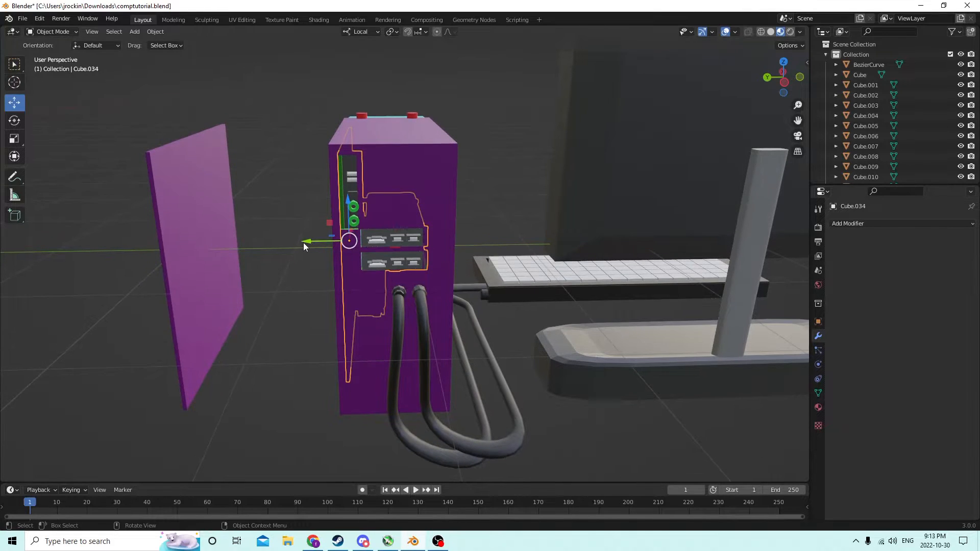
pyautogui.press('g')
pyautogui.press('y')
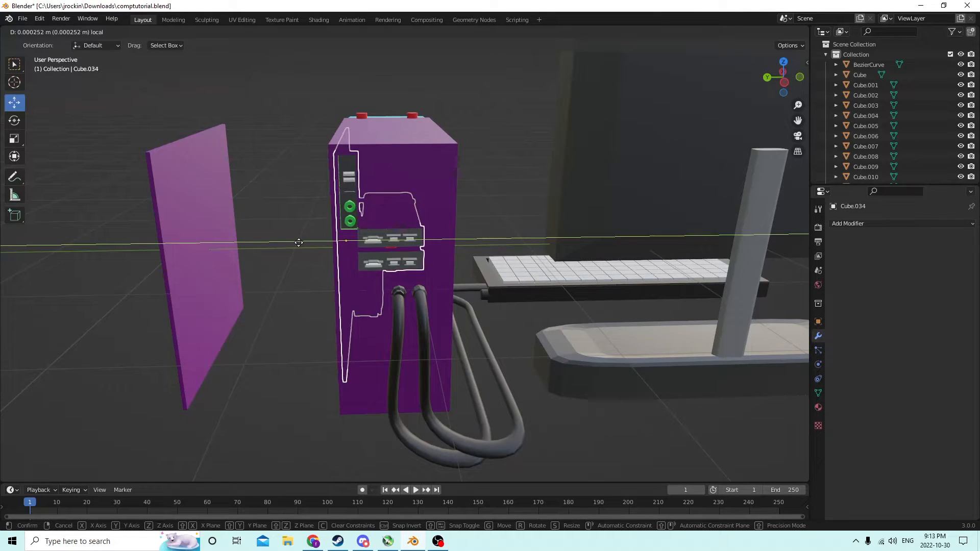
pyautogui.click(283, 242)
pyautogui.click(249, 255)
# - Fine-tune the motherboard assembly's position along its local Y axis and clear the selection
pyautogui.moveTo(249, 254); pyautogui.dragTo(366, 255, button='middle')
pyautogui.click(393, 249)
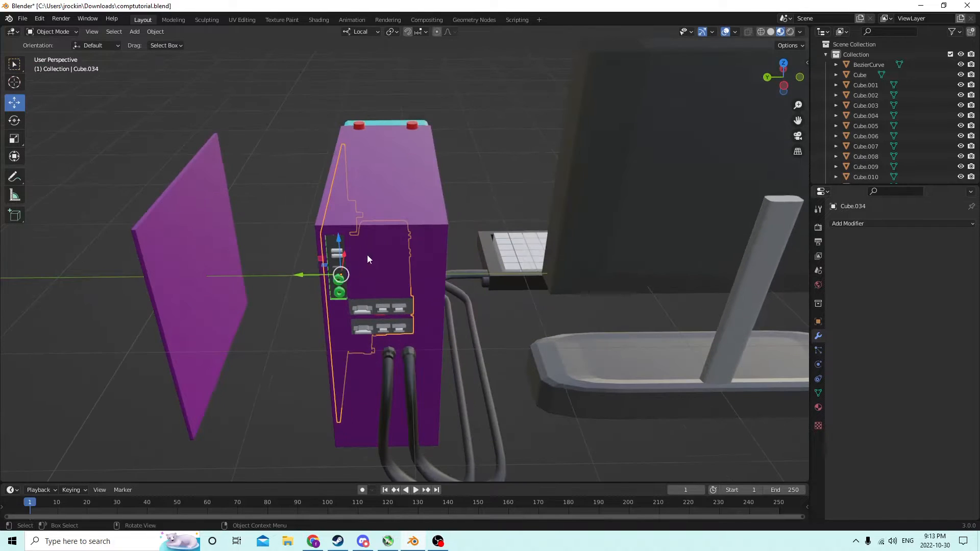
pyautogui.moveTo(301, 272); pyautogui.dragTo(301, 272)
pyautogui.moveTo(301, 273); pyautogui.dragTo(257, 245, button='middle')
pyautogui.click(183, 334)
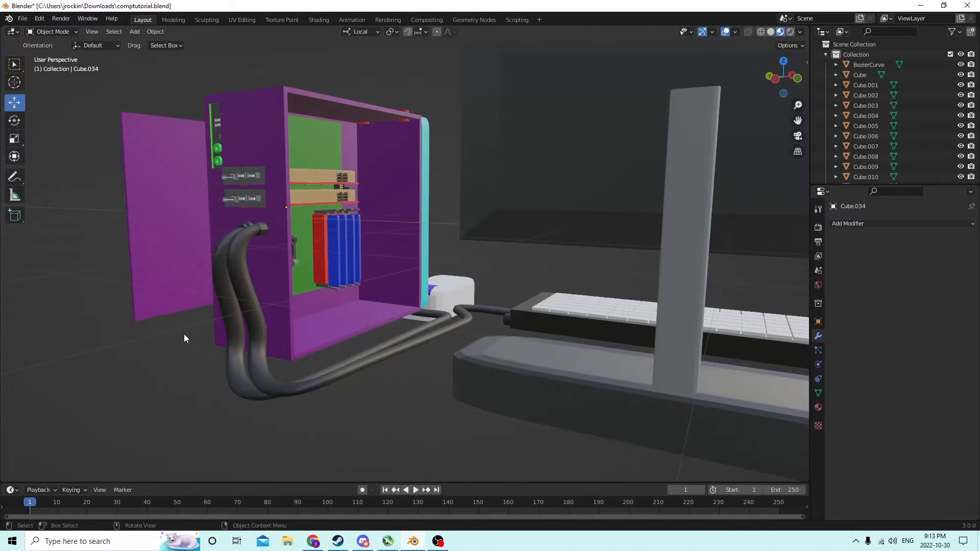
# - Select the vertical block and the two small horizontal blocks in front of the original motherboard
pyautogui.moveTo(184, 334); pyautogui.dragTo(790, 292, button='middle')
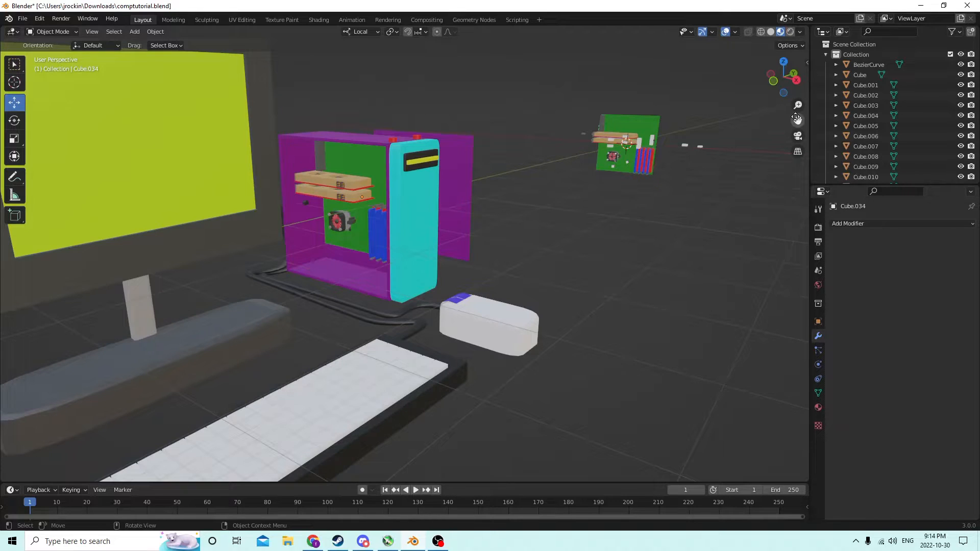
pyautogui.moveTo(796, 117); pyautogui.dragTo(612, 222)
pyautogui.scroll(4, 688, 158)
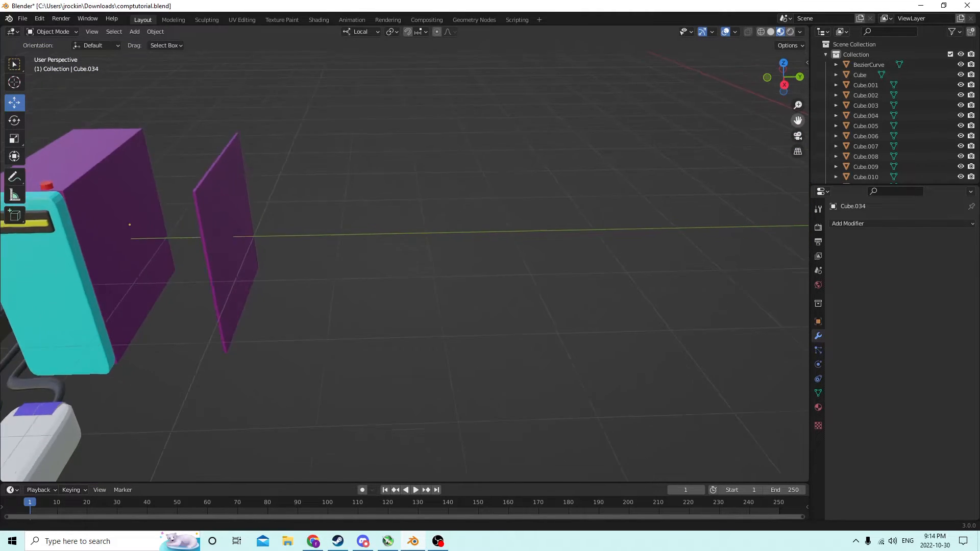
pyautogui.moveTo(797, 121); pyautogui.dragTo(400, 89)
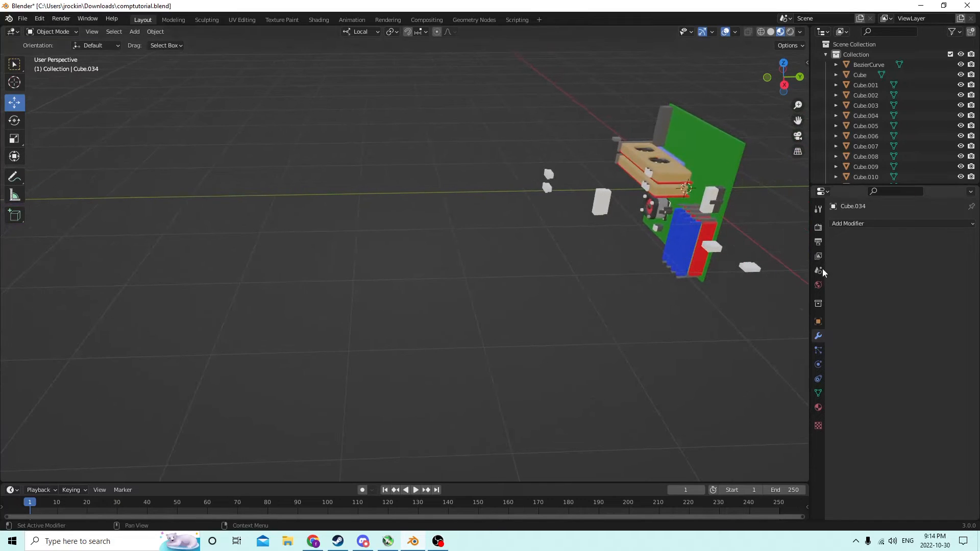
pyautogui.moveTo(673, 230); pyautogui.dragTo(758, 222, button='middle')
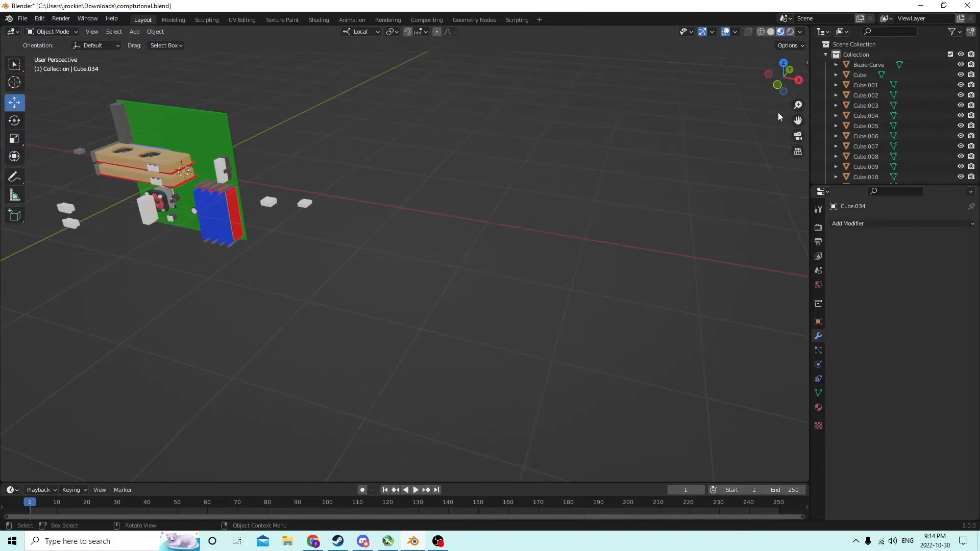
pyautogui.moveTo(797, 121); pyautogui.dragTo(957, 122)
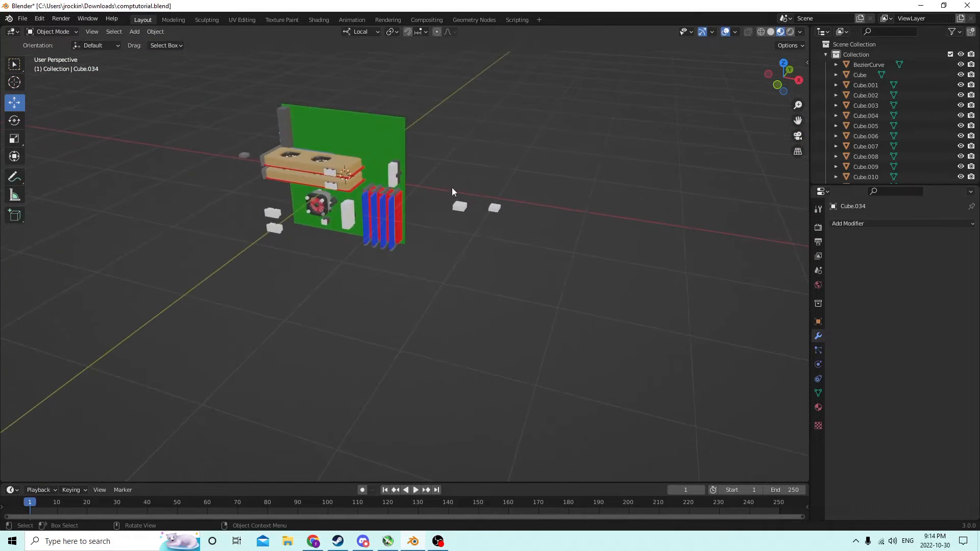
pyautogui.click(341, 213)
pyautogui.moveTo(309, 218); pyautogui.dragTo(451, 188, button='middle')
pyautogui.keyDown('shift'); pyautogui.click(348, 196); pyautogui.keyUp('shift')
pyautogui.keyDown('shift'); pyautogui.click(347, 181); pyautogui.keyUp('shift')
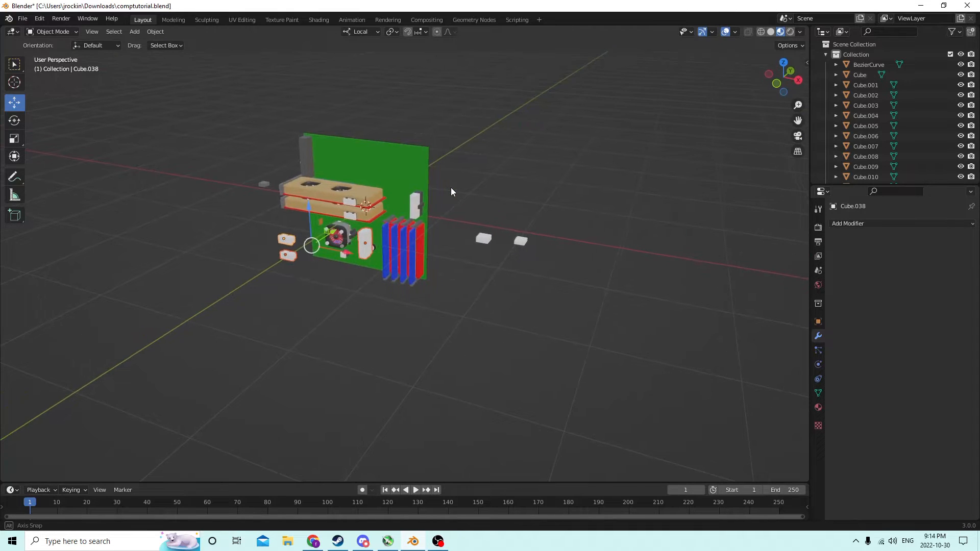
# - Duplicate the small cube below the fan cooler and move the copy along Y away from the original motherboard
pyautogui.click(344, 255)
pyautogui.hotkey('shift', 'd')
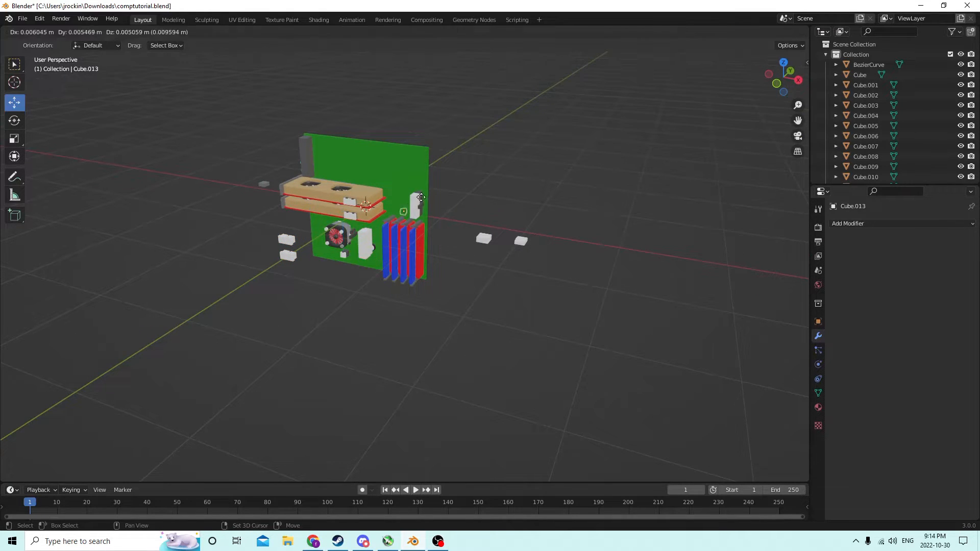
pyautogui.press('Escape')
pyautogui.moveTo(379, 216); pyautogui.dragTo(408, 209, button='middle')
pyautogui.moveTo(428, 186); pyautogui.dragTo(373, 221)
# - Move the vertical block, the two horizontal blocks and the duplicated cube -0.060656 m along local Y toward the computer case
pyautogui.click(423, 200)
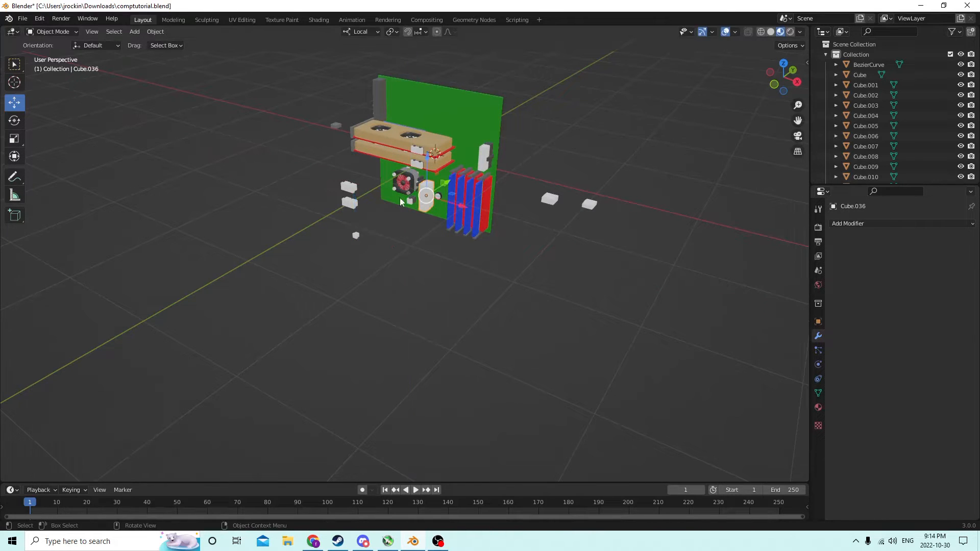
pyautogui.keyDown('shift'); pyautogui.click(348, 187); pyautogui.keyUp('shift')
pyautogui.keyDown('shift'); pyautogui.click(349, 203); pyautogui.keyUp('shift')
pyautogui.keyDown('shift'); pyautogui.click(355, 235); pyautogui.keyUp('shift')
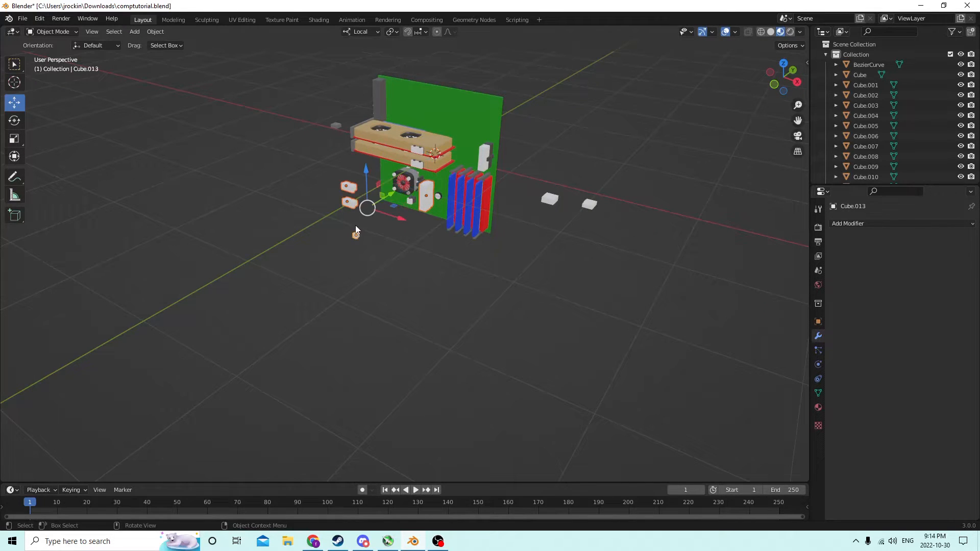
pyautogui.moveTo(356, 234); pyautogui.dragTo(584, 286, button='middle')
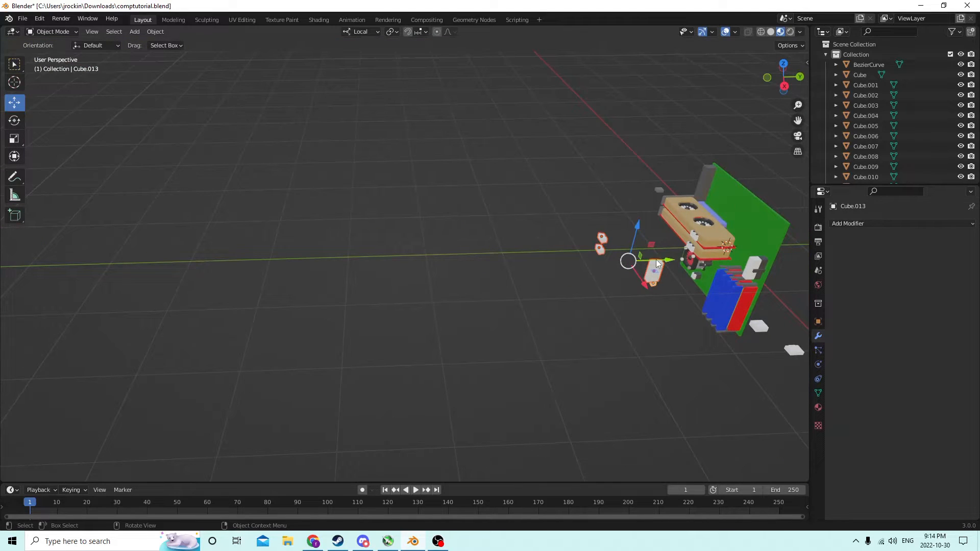
pyautogui.moveTo(658, 258); pyautogui.dragTo(196, 226)
pyautogui.moveTo(197, 231); pyautogui.dragTo(260, 270, button='middle')
pyautogui.scroll(-4, 168, 336)
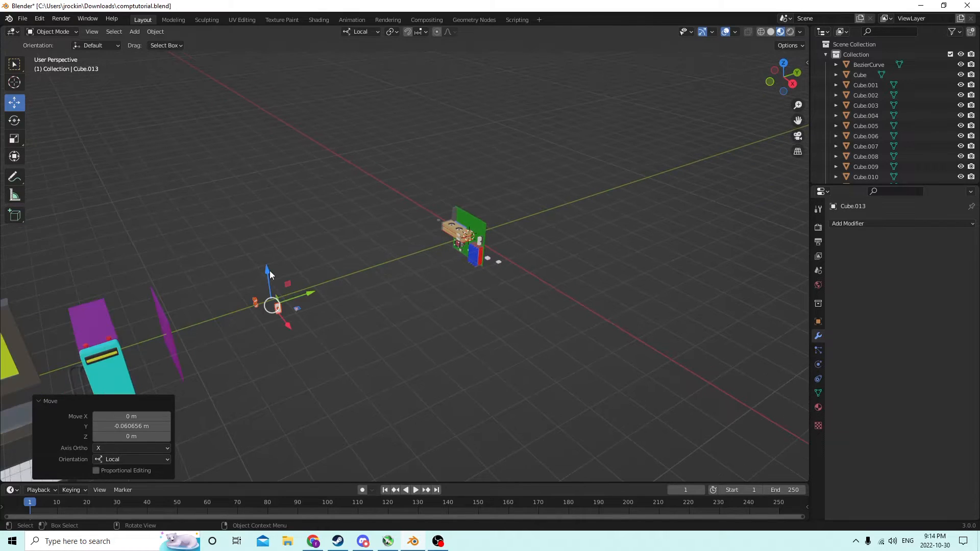
# - Move the selected vertical block, two horizontal blocks and small cube -0.065211 m along local Y, past the computer case
pyautogui.moveTo(295, 289); pyautogui.dragTo(44, 358)
pyautogui.moveTo(78, 311); pyautogui.dragTo(57, 280, button='middle')
pyautogui.scroll(-3, 155, 254)
pyautogui.scroll(1, 57, 280)
pyautogui.moveTo(797, 120); pyautogui.dragTo(928, 31)
pyautogui.scroll(7, 581, 233)
pyautogui.moveTo(503, 229); pyautogui.dragTo(458, 222, button='middle')
pyautogui.scroll(-3, 436, 225)
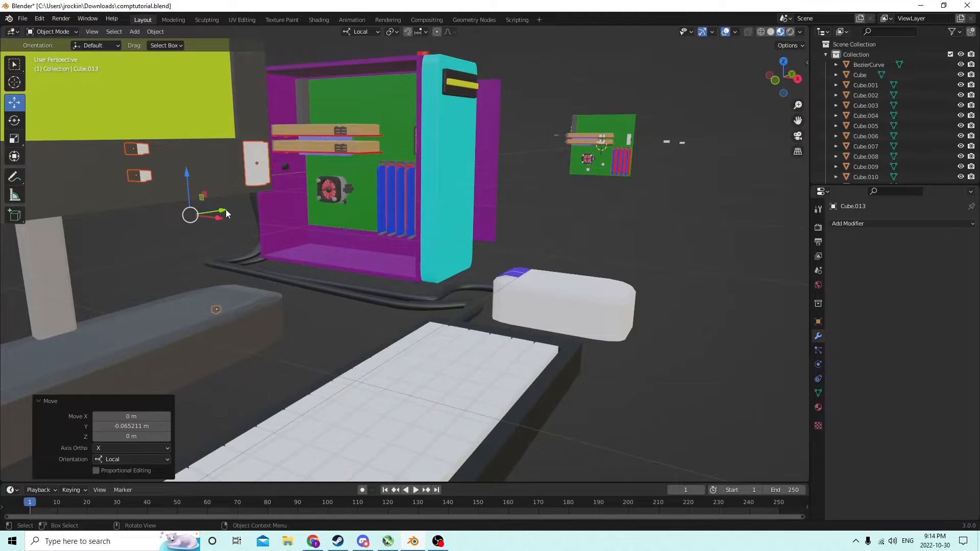
# - Shift the selected blocks and small cube 0.017537 m along local Y, back toward the open side of the case
pyautogui.press('g')
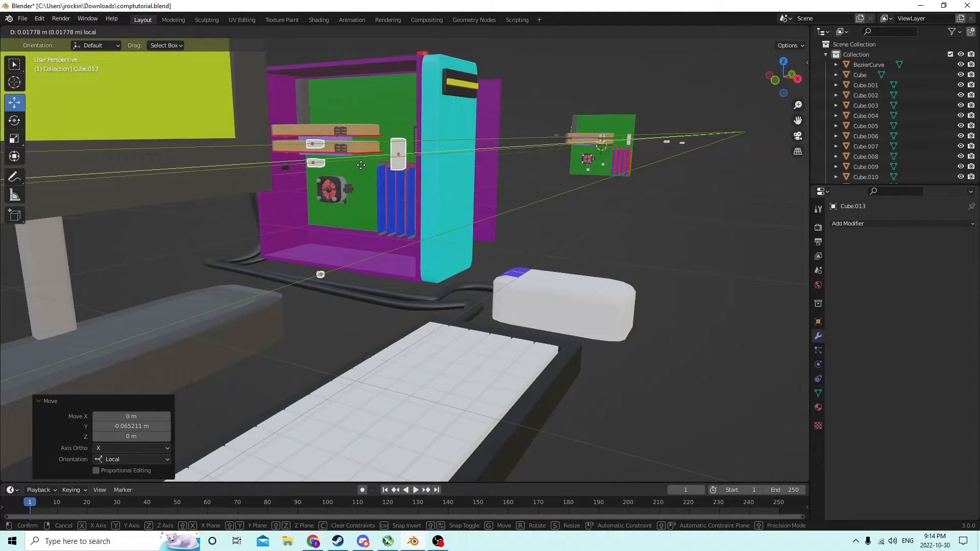
pyautogui.click(359, 165)
pyautogui.moveTo(359, 164); pyautogui.dragTo(304, 173, button='middle')
pyautogui.scroll(2, 364, 183)
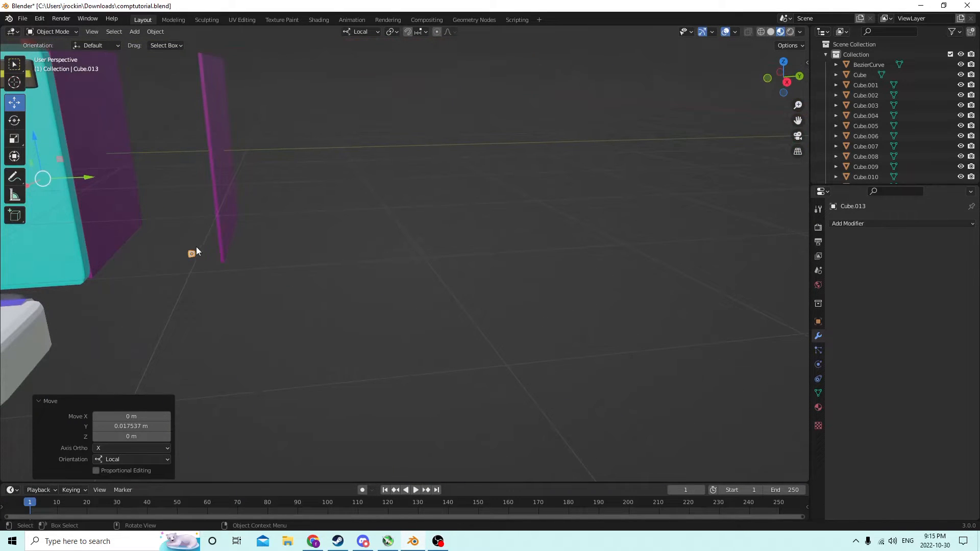
pyautogui.moveTo(196, 251); pyautogui.dragTo(158, 237, button='middle')
pyautogui.scroll(-3, 199, 243)
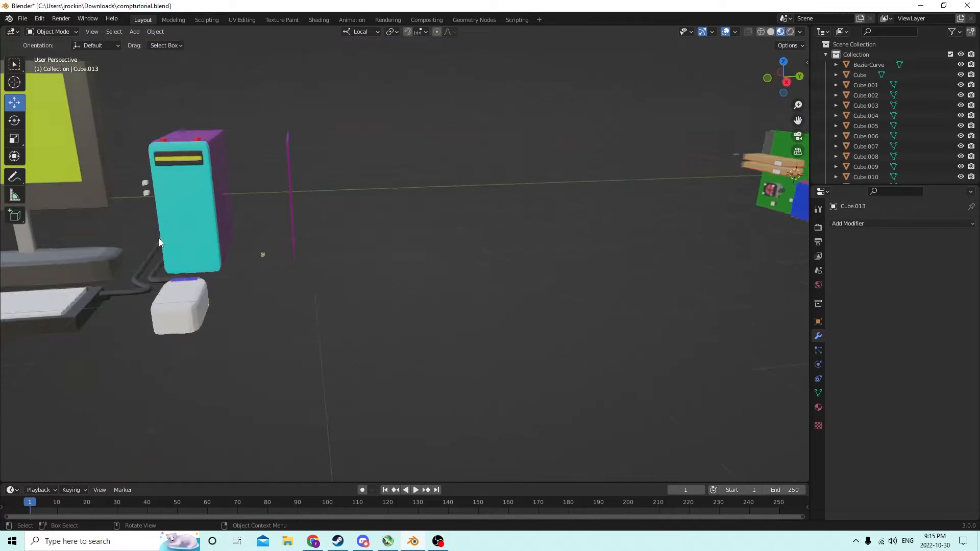
# - Select only the small white cube and move it -0.02114 m along local Y and 0.007372 m along Z
pyautogui.click(263, 253)
pyautogui.moveTo(297, 253); pyautogui.dragTo(192, 244)
pyautogui.moveTo(192, 243); pyautogui.dragTo(89, 311, button='middle')
pyautogui.scroll(2, 264, 240)
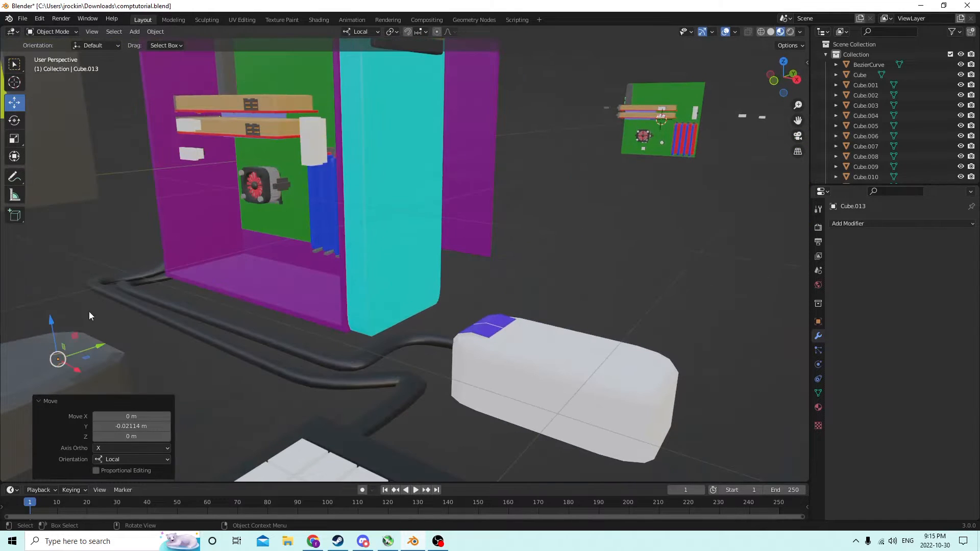
pyautogui.moveTo(50, 323); pyautogui.dragTo(99, 221)
pyautogui.moveTo(99, 221); pyautogui.dragTo(122, 224, button='middle')
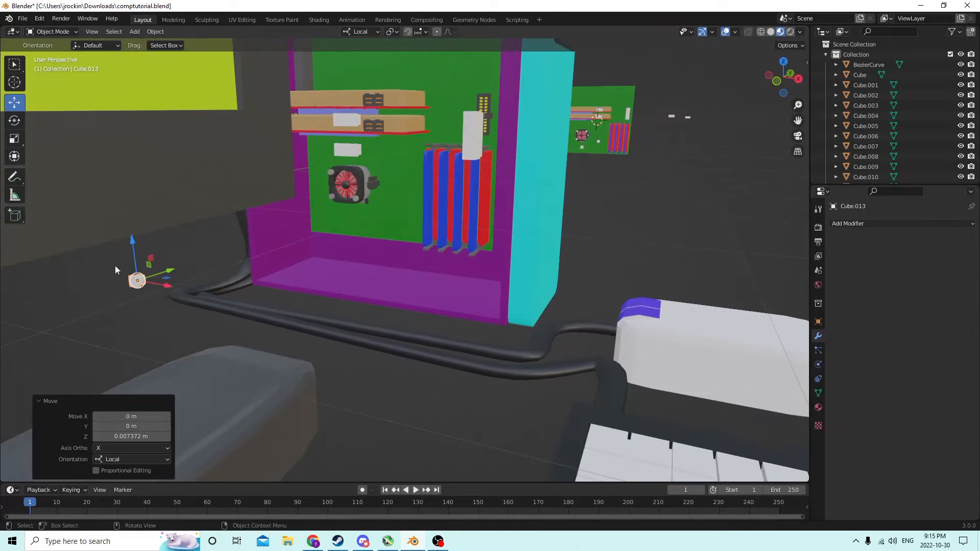
# - Move the small cube 0.020109 m along local Y toward the case's motherboard, then -0.003025 m along the same axis
pyautogui.moveTo(175, 276); pyautogui.dragTo(339, 200)
pyautogui.scroll(5, 339, 200)
pyautogui.scroll(2, 339, 197)
pyautogui.moveTo(332, 213); pyautogui.dragTo(329, 220, button='middle')
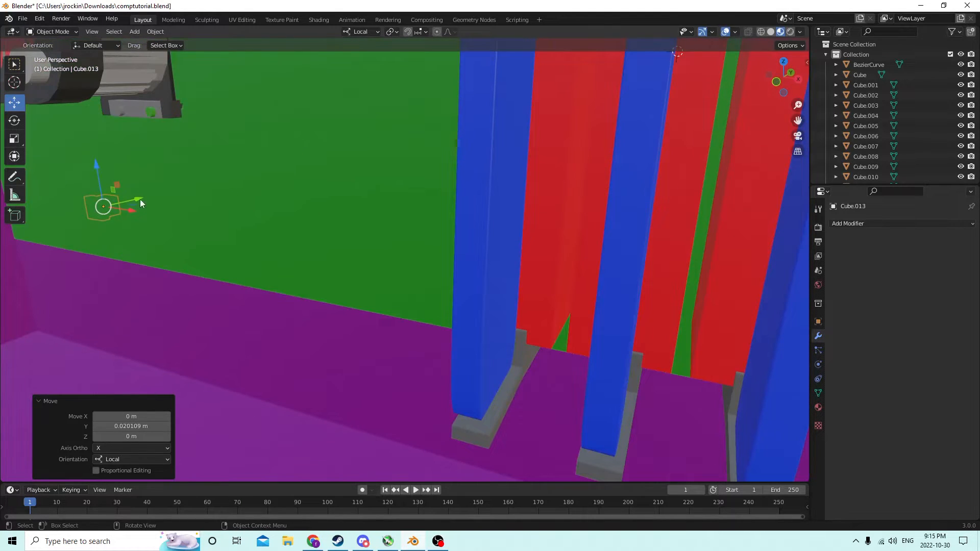
pyautogui.moveTo(140, 203); pyautogui.dragTo(46, 240)
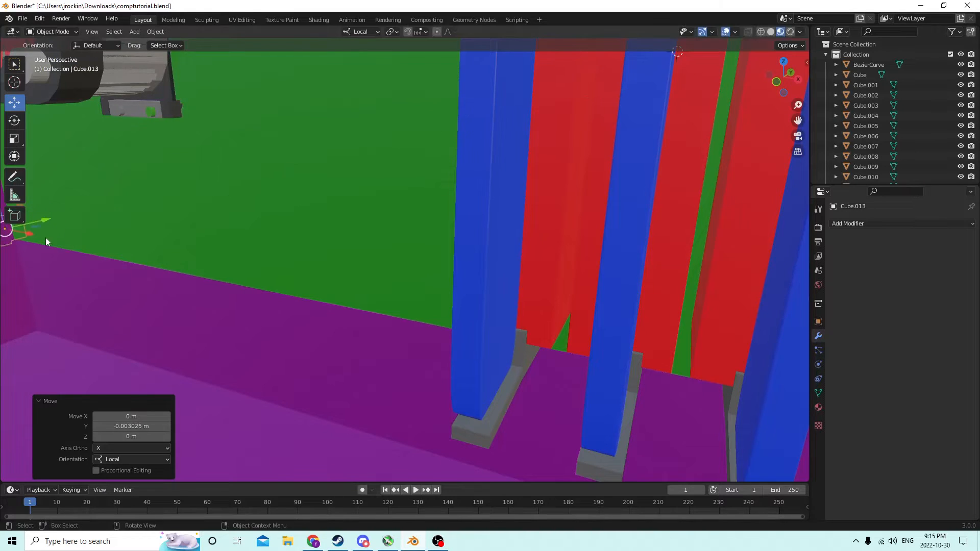
pyautogui.scroll(-6, 45, 238)
pyautogui.moveTo(45, 238); pyautogui.dragTo(102, 250, button='middle')
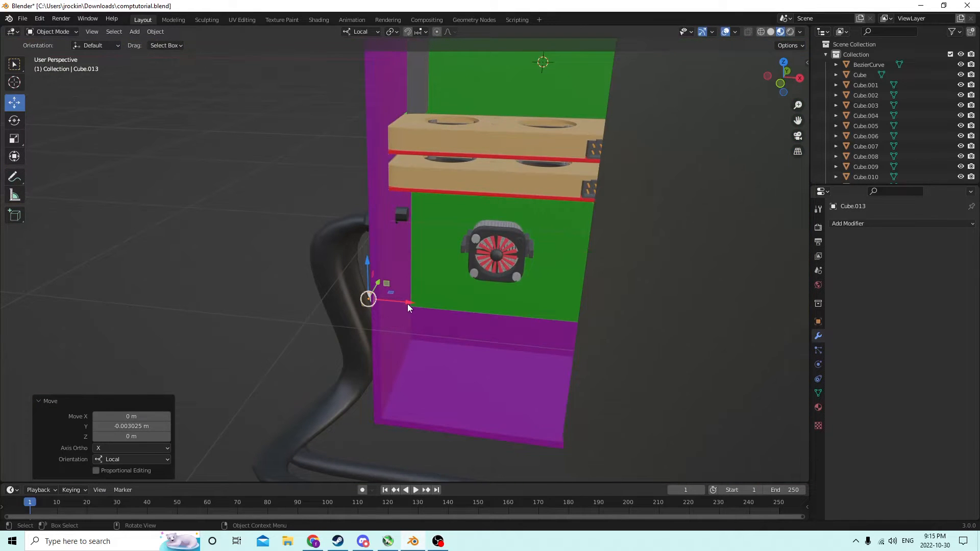
# - Move the small cube 0.007246 m along local X to bring it beneath the fan cooler
pyautogui.moveTo(407, 306); pyautogui.dragTo(517, 318)
pyautogui.moveTo(518, 318); pyautogui.dragTo(488, 314, button='middle')
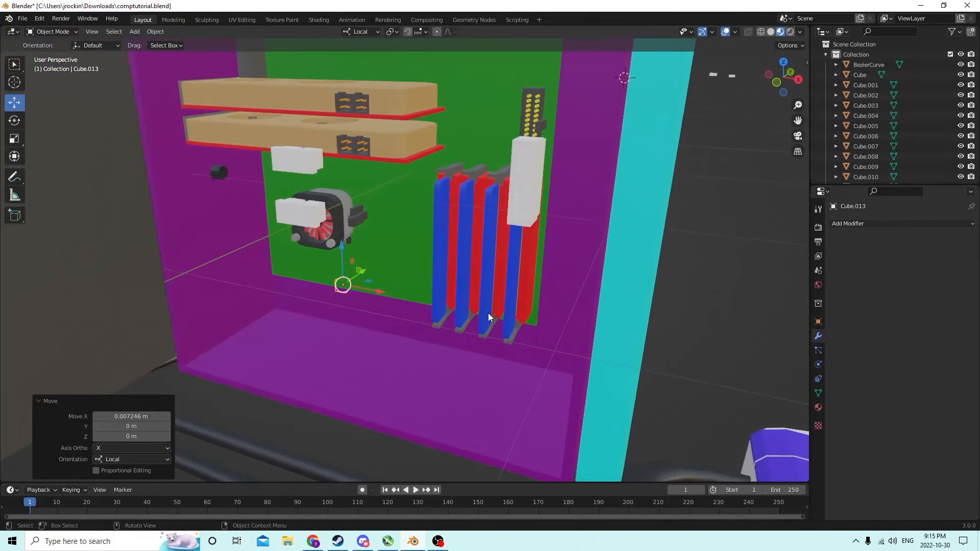
pyautogui.scroll(-5, 487, 313)
pyautogui.moveTo(539, 267); pyautogui.dragTo(490, 269, button='middle')
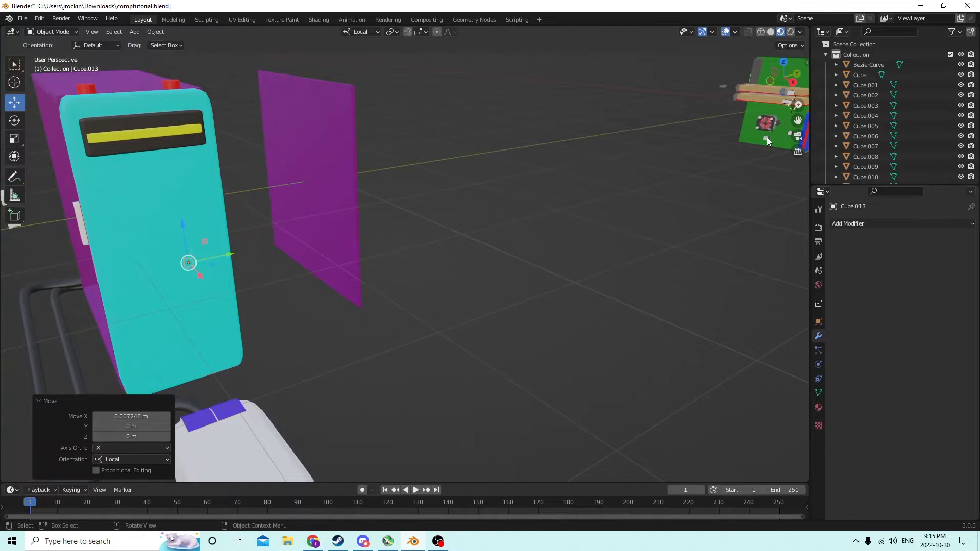
# - Duplicate the small connector below the fan cooler on the original motherboard, keeping the copy in place
pyautogui.scroll(-6, 767, 136)
pyautogui.moveTo(766, 137); pyautogui.dragTo(735, 190, button='middle')
pyautogui.scroll(4, 696, 172)
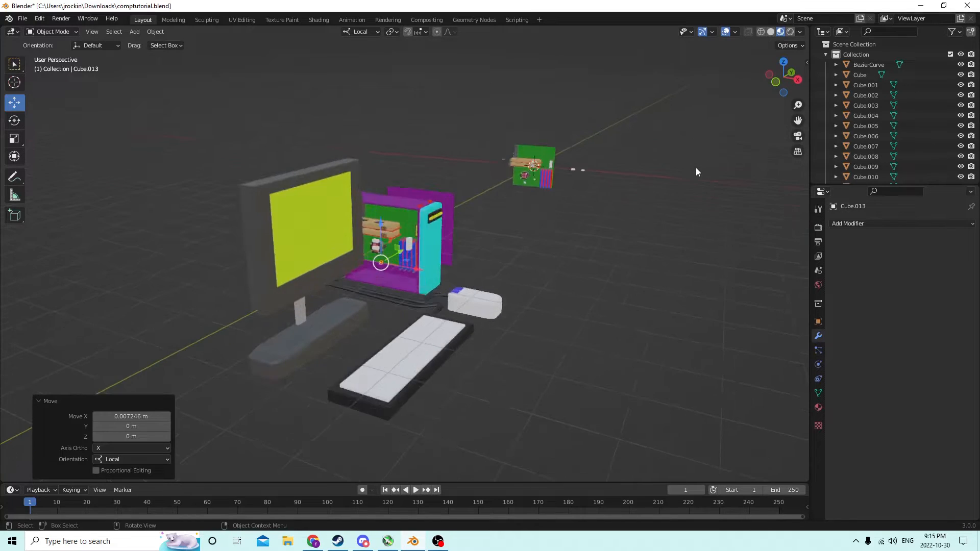
pyautogui.scroll(4, 696, 172)
pyautogui.moveTo(797, 120); pyautogui.dragTo(714, 169)
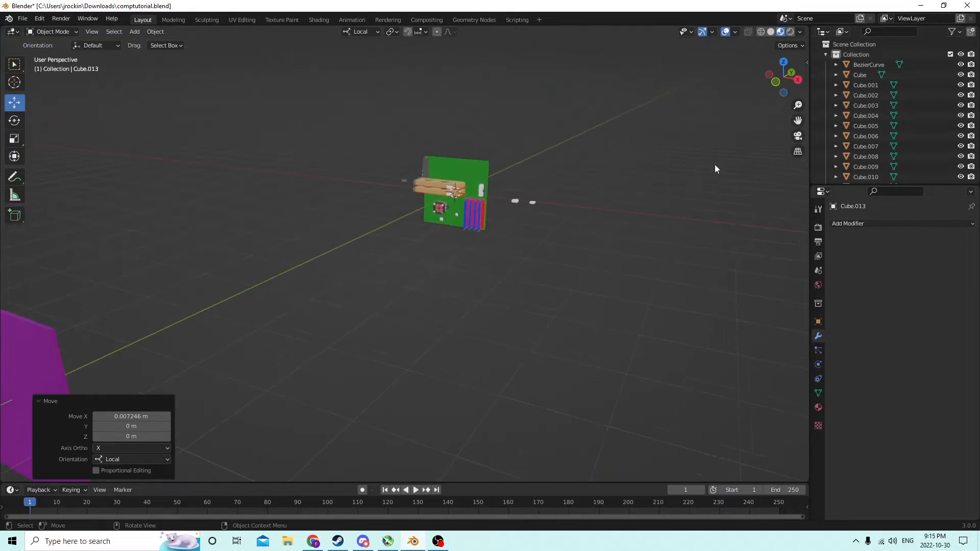
pyautogui.scroll(5, 576, 224)
pyautogui.moveTo(569, 213); pyautogui.dragTo(780, 251, button='middle')
pyautogui.click(733, 223)
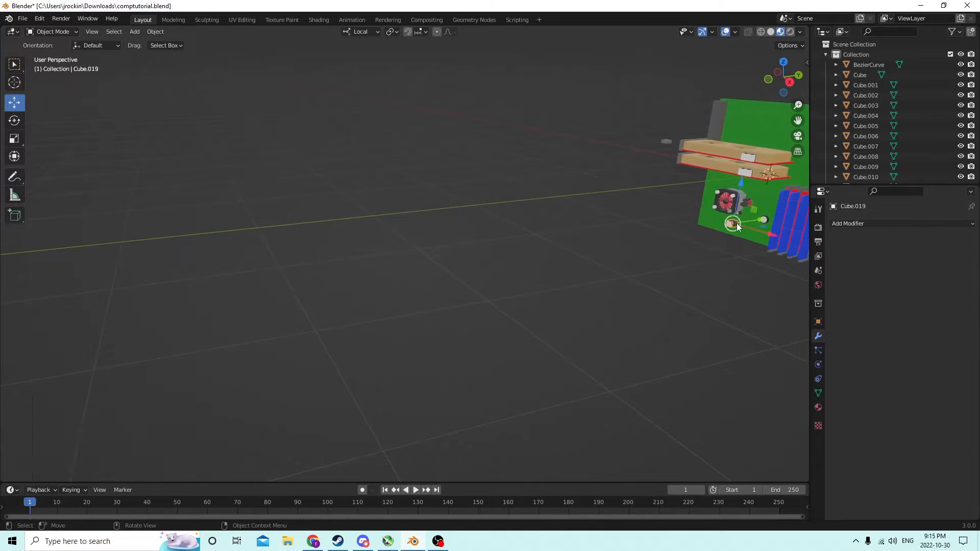
pyautogui.rightClick(638, 204)
pyautogui.scroll(-5, 641, 216)
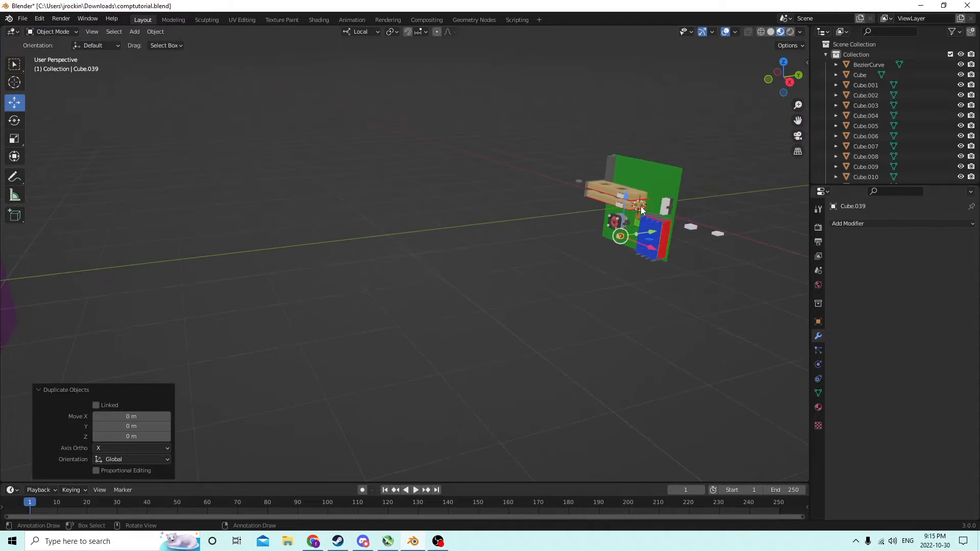
# - Move the duplicated connector along local Y by -0.086223 m and then -0.030203 m to the motherboard inside the case
pyautogui.moveTo(606, 240); pyautogui.dragTo(480, 271)
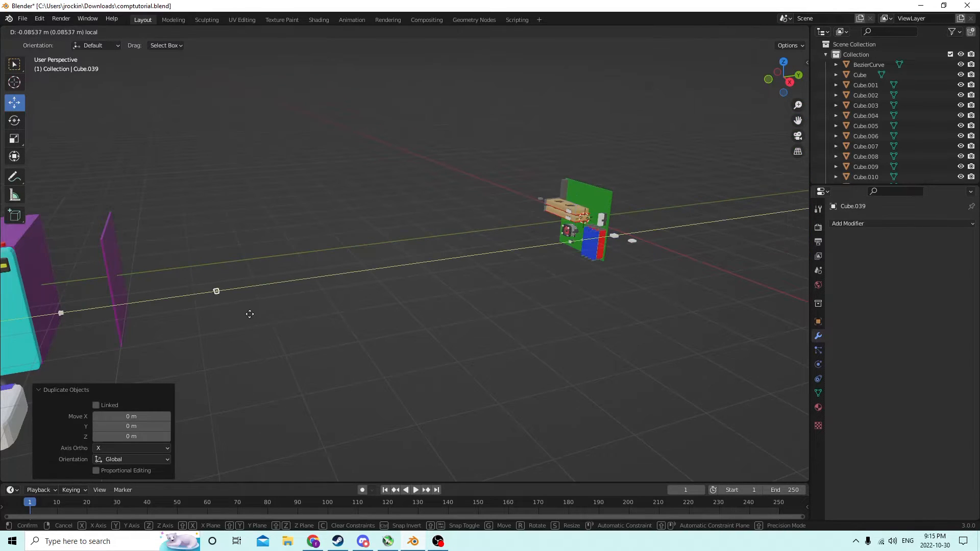
pyautogui.moveTo(250, 314); pyautogui.dragTo(245, 315)
pyautogui.scroll(-1, 372, 236)
pyautogui.moveTo(372, 236); pyautogui.dragTo(412, 222, button='middle')
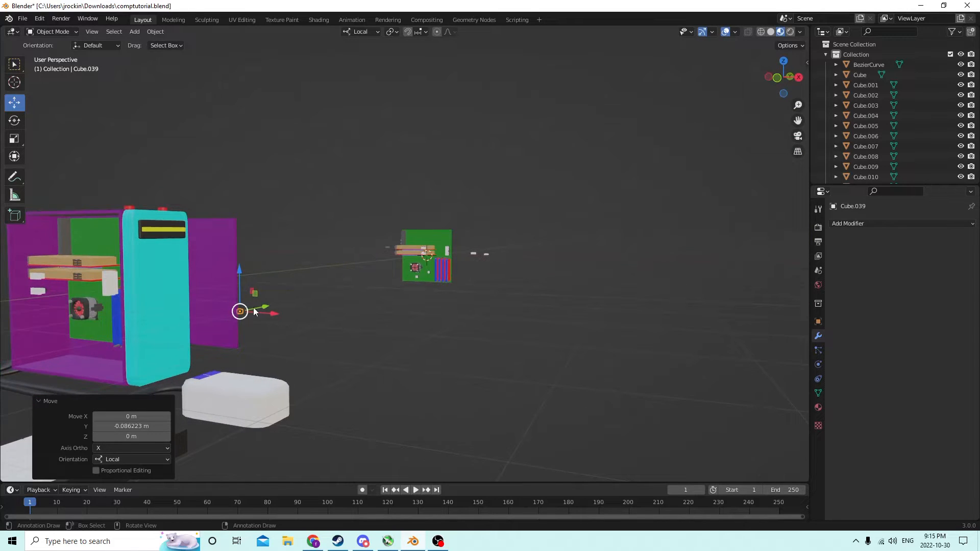
pyautogui.moveTo(267, 306); pyautogui.dragTo(114, 345)
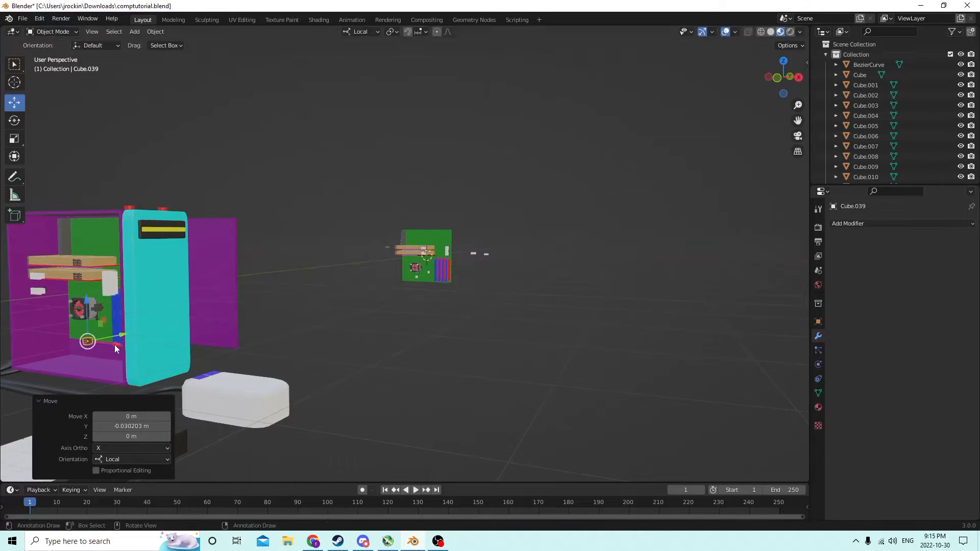
pyautogui.moveTo(114, 344); pyautogui.dragTo(455, 320, button='middle')
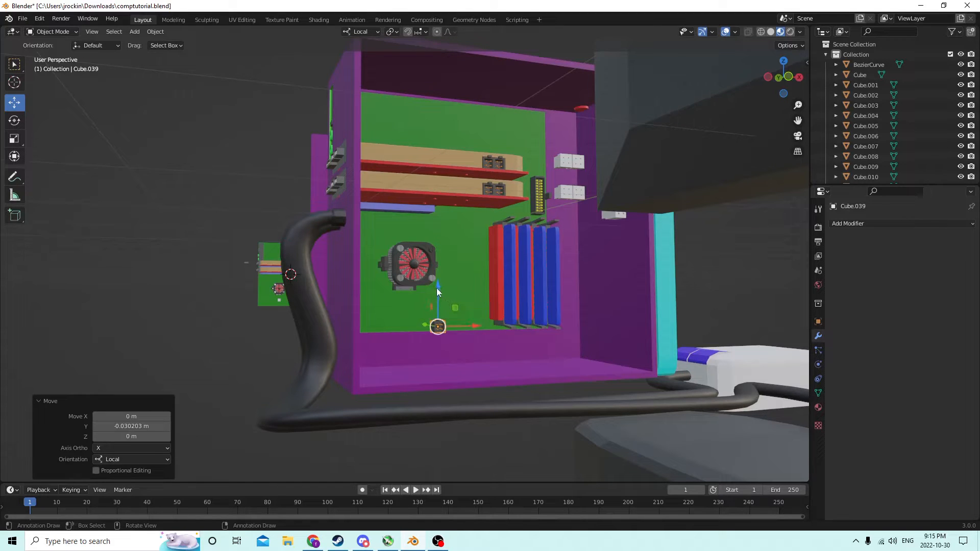
# - Raise the duplicated connector toward the fan cooler and move it -0.001539 m along local X
pyautogui.moveTo(437, 290); pyautogui.dragTo(448, 302, button='middle')
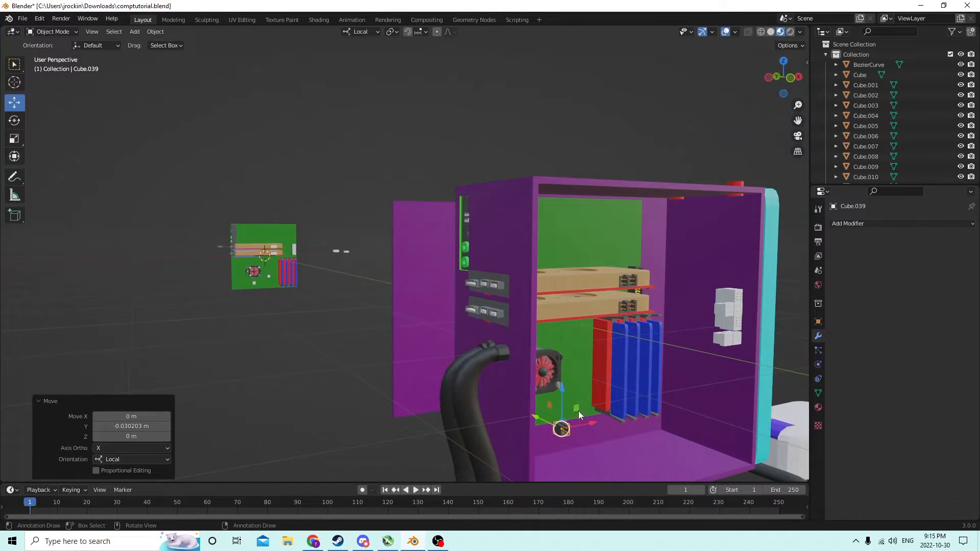
pyautogui.moveTo(570, 395); pyautogui.dragTo(555, 385, button='middle')
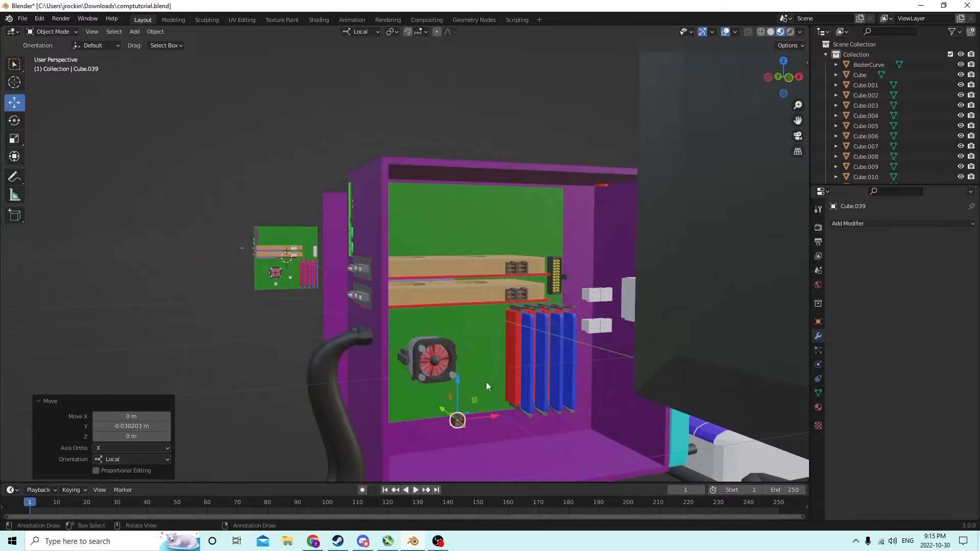
pyautogui.moveTo(457, 381)
pyautogui.mouseDown()
pyautogui.moveTo(456, 359)
pyautogui.moveTo(461, 392)
pyautogui.moveTo(478, 390)
pyautogui.moveTo(463, 387)
pyautogui.mouseUp()
pyautogui.hotkey('ctrl', 'z')
pyautogui.moveTo(463, 387); pyautogui.dragTo(473, 360, button='middle')
pyautogui.moveTo(559, 264); pyautogui.dragTo(516, 325, button='middle')
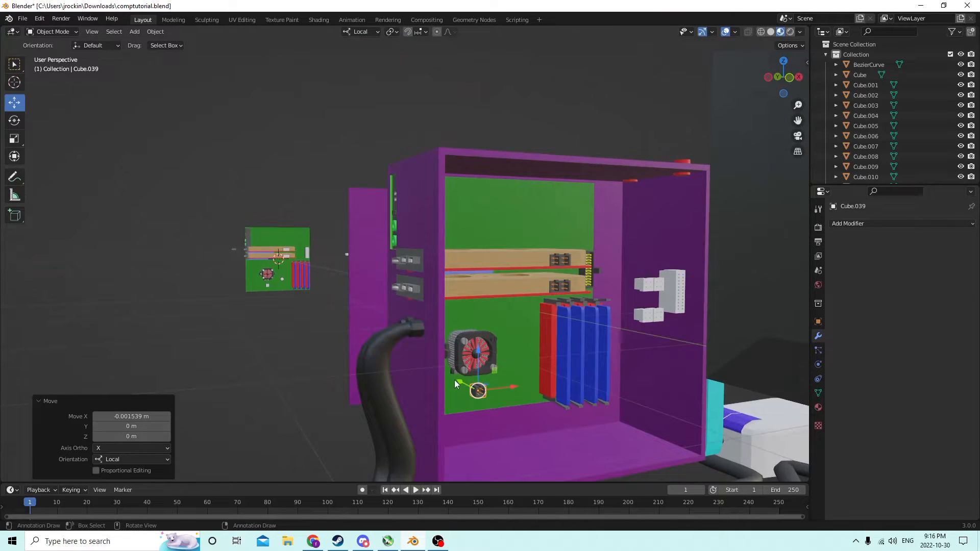
# - Fine-tune the duplicated connector below the fan cooler, moving it 0.000522 m along local X and slightly down along Z
pyautogui.moveTo(456, 376); pyautogui.dragTo(442, 368)
pyautogui.moveTo(443, 368); pyautogui.dragTo(449, 373, button='middle')
pyautogui.moveTo(440, 389); pyautogui.dragTo(449, 391)
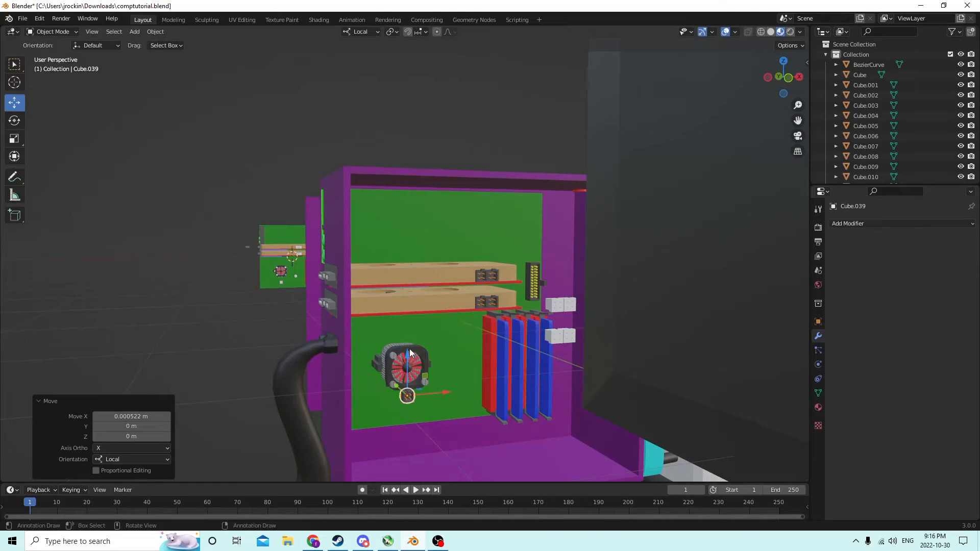
pyautogui.moveTo(407, 359); pyautogui.dragTo(406, 371)
pyautogui.click(440, 365)
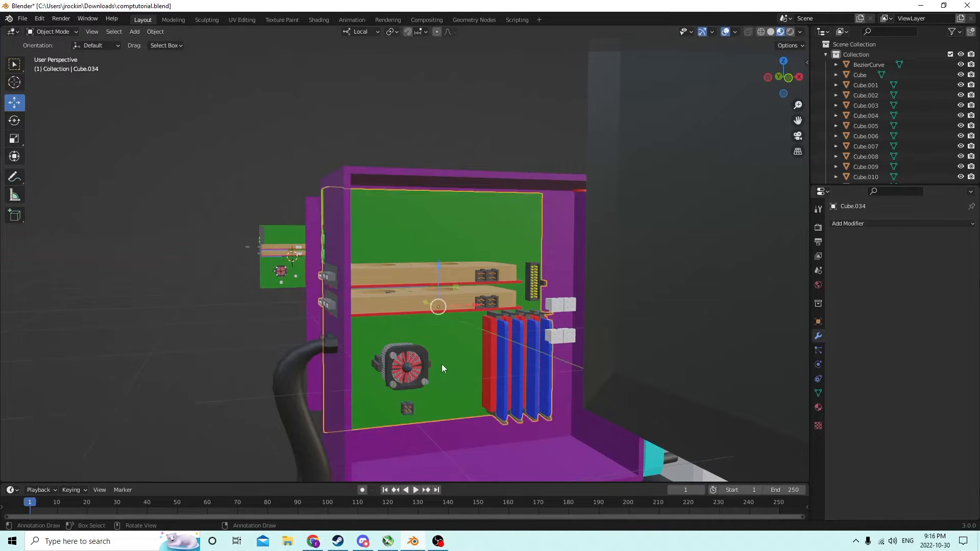
pyautogui.moveTo(442, 364); pyautogui.dragTo(436, 351, button='middle')
pyautogui.click(413, 301)
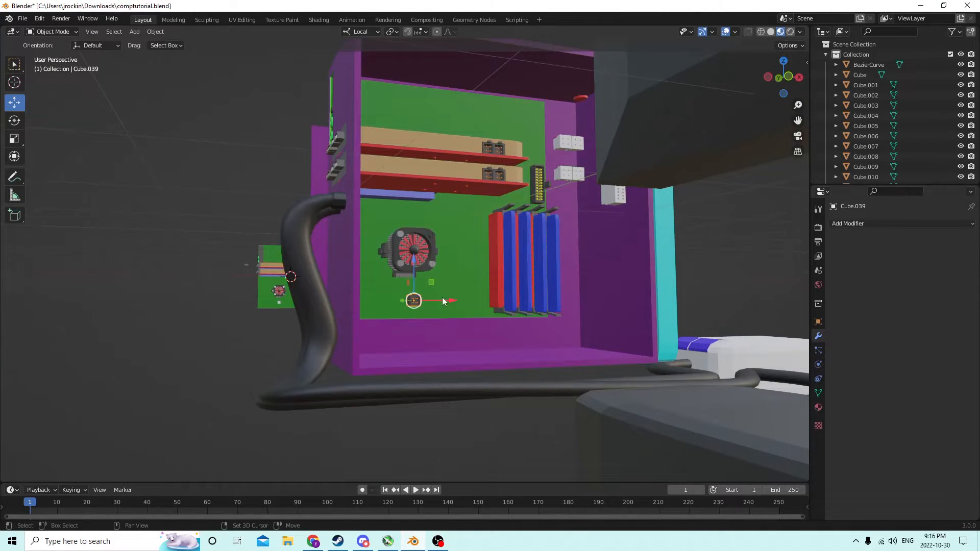
pyautogui.keyDown('shift'); pyautogui.click(441, 298); pyautogui.keyUp('shift')
pyautogui.click(441, 298)
pyautogui.moveTo(442, 296); pyautogui.dragTo(498, 302, button='middle')
# - Select the small white cube near the case's motherboard and raise it 0.001731 m along Z, level with the new connector
pyautogui.moveTo(639, 278); pyautogui.dragTo(467, 281, button='middle')
pyautogui.scroll(2, 612, 270)
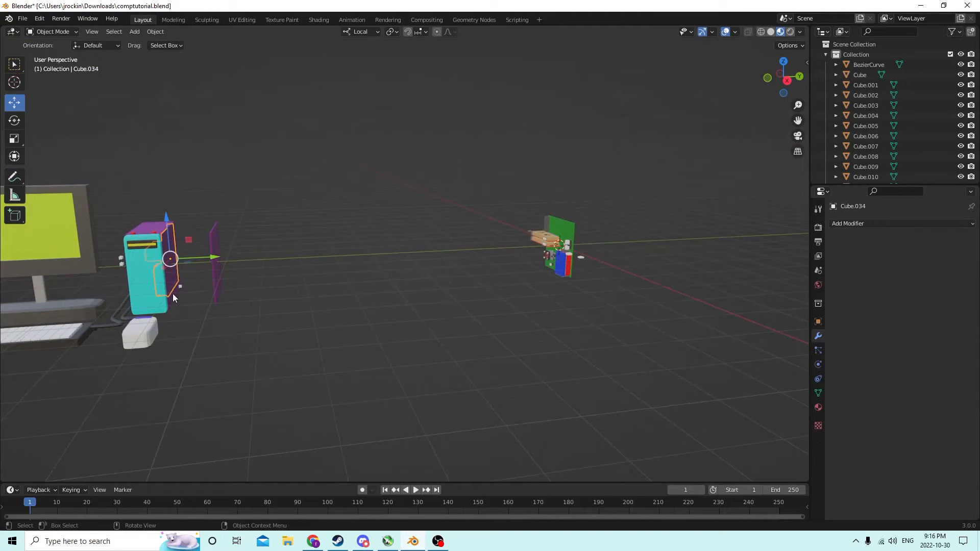
pyautogui.moveTo(185, 290); pyautogui.dragTo(313, 268, button='middle')
pyautogui.scroll(1, 312, 268)
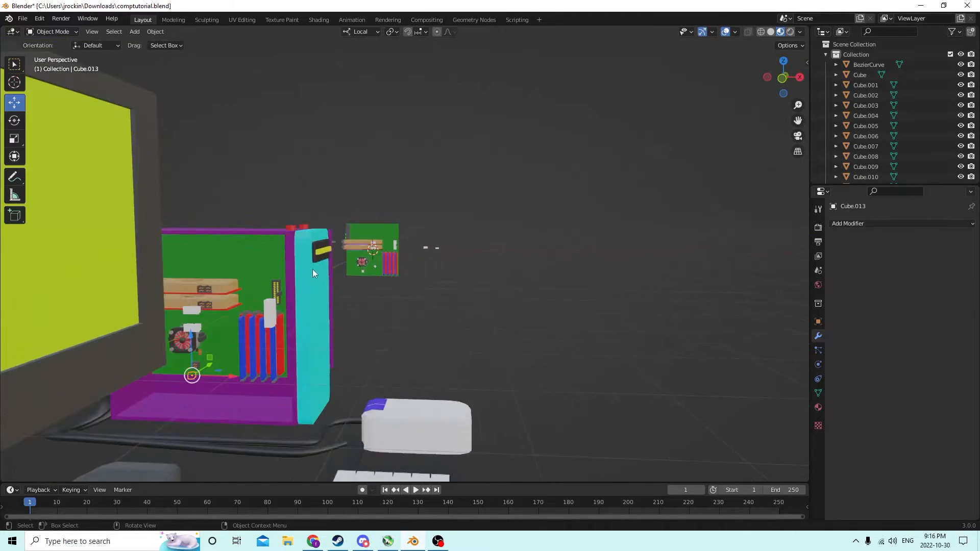
pyautogui.moveTo(258, 301); pyautogui.dragTo(346, 284, button='middle')
pyautogui.moveTo(362, 317); pyautogui.dragTo(362, 273)
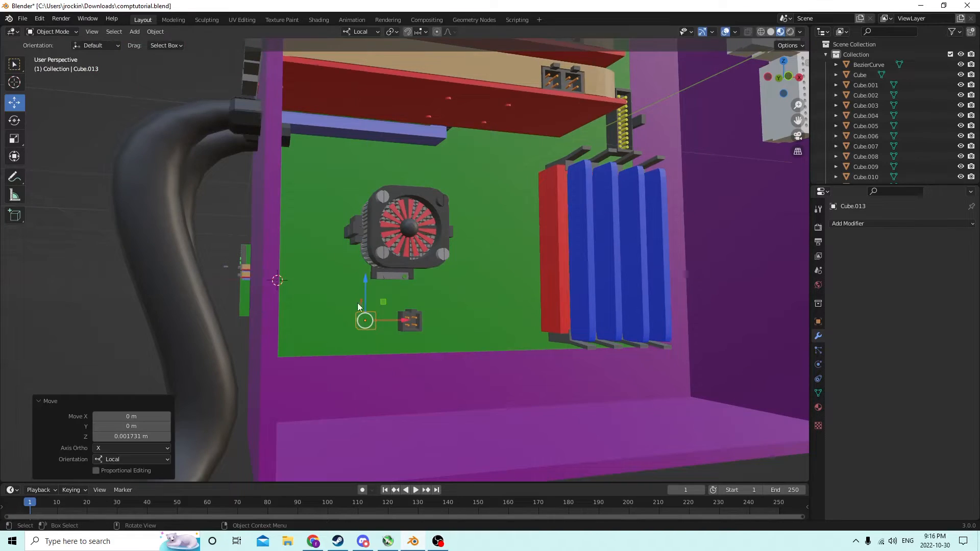
pyautogui.moveTo(357, 310); pyautogui.dragTo(396, 326, button='middle')
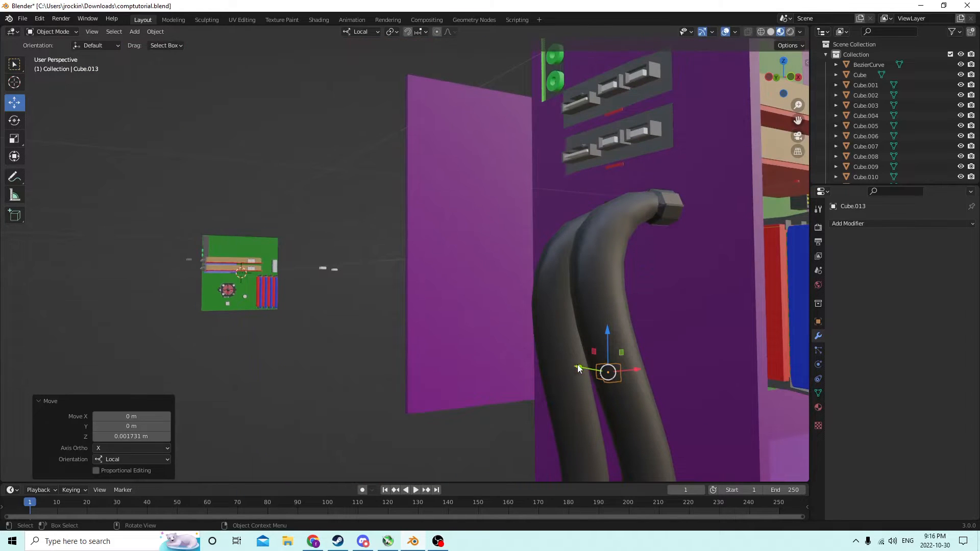
# - Move the small cube -0.004237 m along local Y, then along local X toward the connector below the fan cooler
pyautogui.moveTo(577, 369); pyautogui.dragTo(674, 388)
pyautogui.moveTo(651, 378); pyautogui.dragTo(636, 372, button='middle')
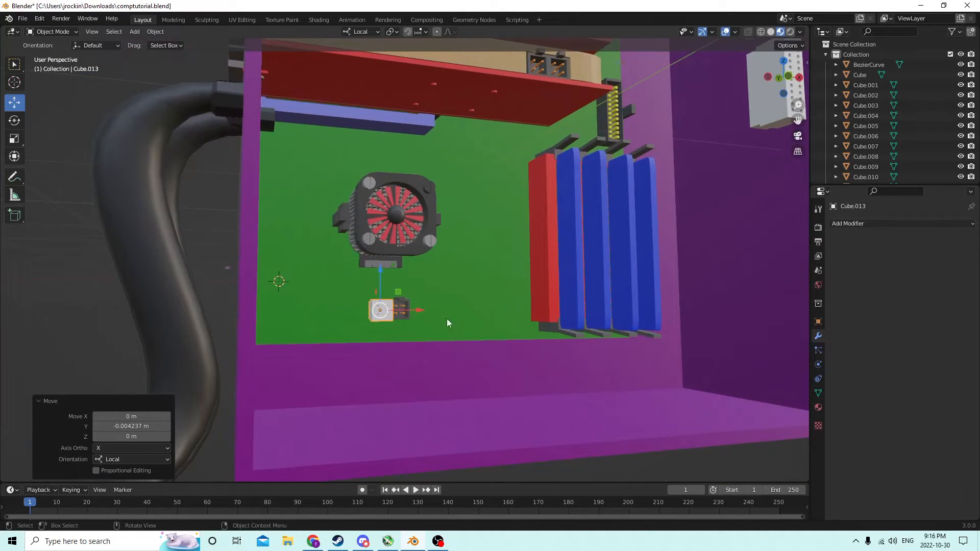
pyautogui.moveTo(418, 310); pyautogui.dragTo(457, 316)
pyautogui.moveTo(457, 316)
pyautogui.mouseDown(button='middle')
pyautogui.moveTo(470, 324)
pyautogui.moveTo(461, 318)
pyautogui.mouseUp(button='middle')
# - Fine-tune the small cube's alignment with the connector, finishing with a 0.000078 m shift along local X
pyautogui.moveTo(511, 345); pyautogui.dragTo(480, 330)
pyautogui.moveTo(480, 330); pyautogui.dragTo(358, 357, button='middle')
pyautogui.moveTo(335, 354); pyautogui.dragTo(337, 354)
pyautogui.moveTo(337, 355); pyautogui.dragTo(360, 342, button='middle')
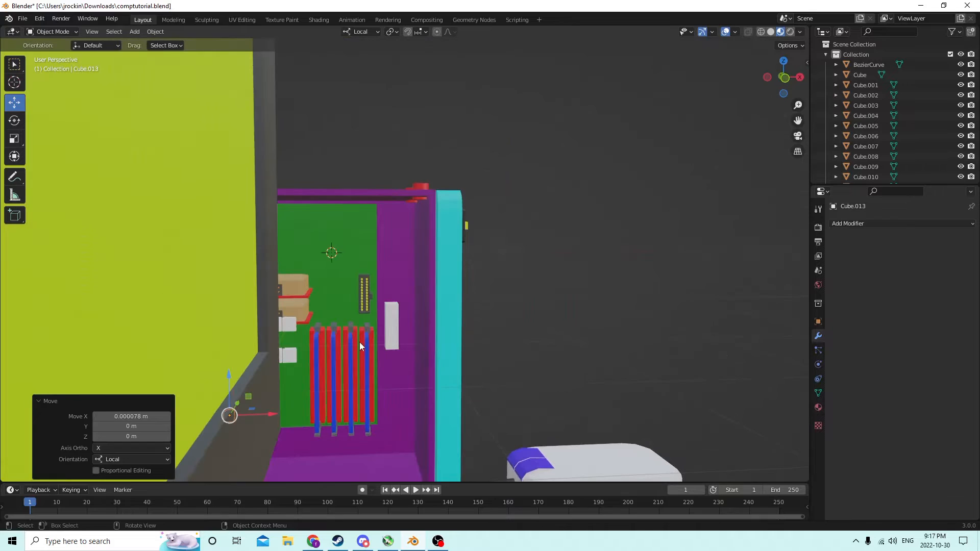
# - Select the vertical white block in front of the case's motherboard and raise it 0.001075 m along Z
pyautogui.click(396, 313)
pyautogui.moveTo(396, 314); pyautogui.dragTo(295, 341, button='middle')
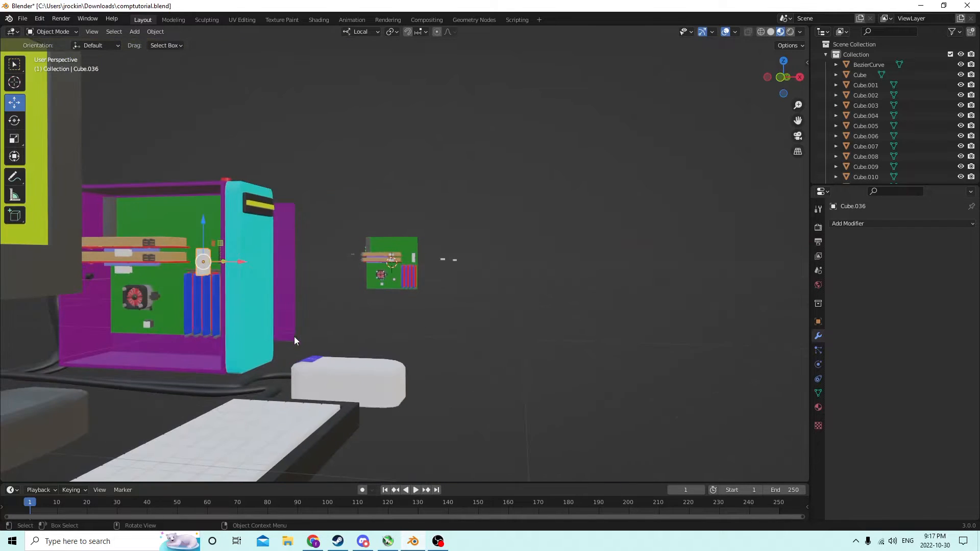
pyautogui.moveTo(200, 225); pyautogui.dragTo(201, 223)
pyautogui.moveTo(201, 223); pyautogui.dragTo(282, 399, button='middle')
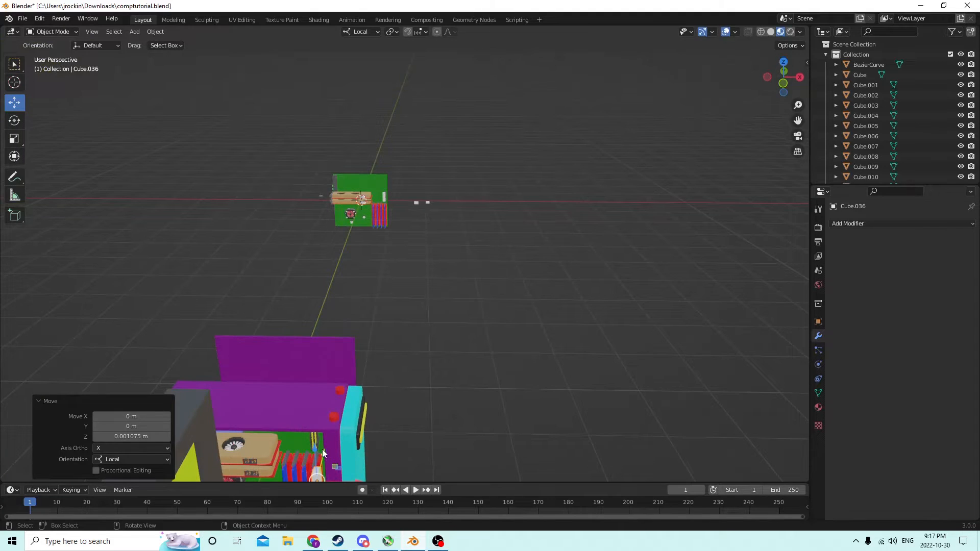
# - Move the vertical block toward the tall pin connector on the motherboard, including -0.001393 m along local X
pyautogui.moveTo(323, 449); pyautogui.dragTo(324, 444)
pyautogui.moveTo(323, 445); pyautogui.dragTo(337, 358, button='middle')
pyautogui.scroll(3, 337, 358)
pyautogui.moveTo(452, 216); pyautogui.dragTo(412, 212)
pyautogui.moveTo(411, 213); pyautogui.dragTo(435, 233, button='middle')
pyautogui.scroll(-10, 435, 234)
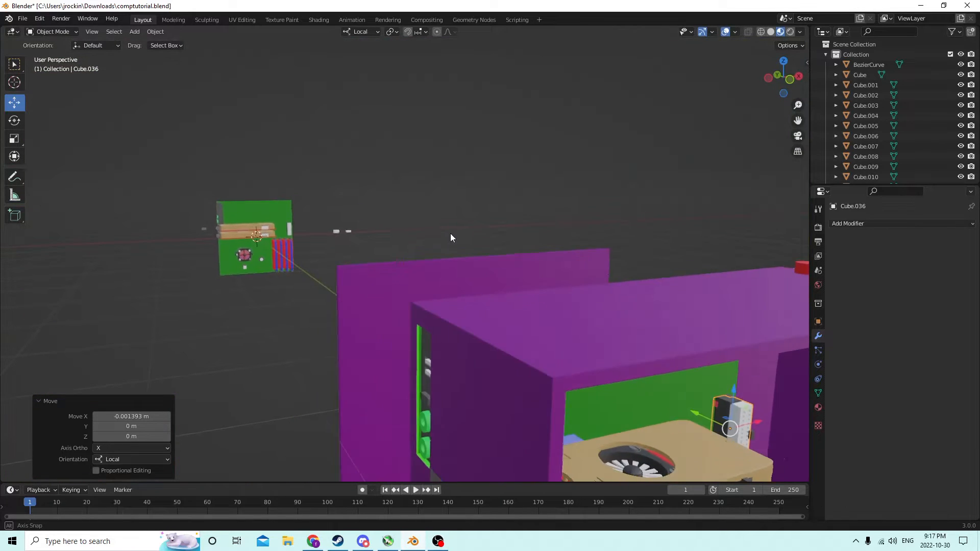
# - Adjust the vertical block along local Y and shift it -0.000071 m along local X to line up with the pin connector
pyautogui.moveTo(705, 409); pyautogui.dragTo(703, 421)
pyautogui.moveTo(703, 420); pyautogui.dragTo(633, 422, button='middle')
pyautogui.moveTo(507, 418); pyautogui.dragTo(503, 418)
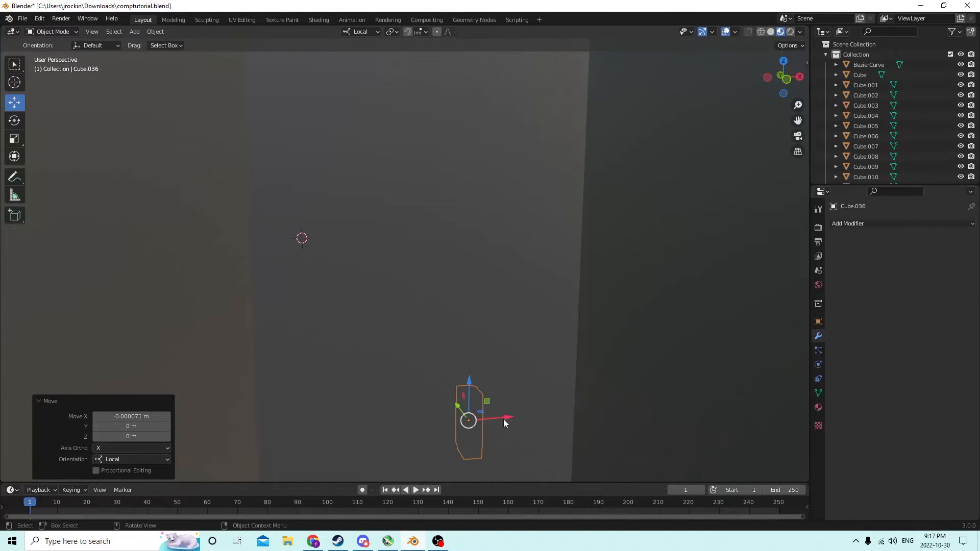
# - Nudge the vertical white block -0.000077 m along local X and 0.000001 m along local Z to seat it on the pin connector
pyautogui.scroll(-6, 490, 419)
pyautogui.scroll(3, 497, 413)
pyautogui.moveTo(501, 401); pyautogui.dragTo(214, 302, button='middle')
pyautogui.moveTo(118, 306); pyautogui.dragTo(85, 292)
pyautogui.press('g')
pyautogui.press('z')
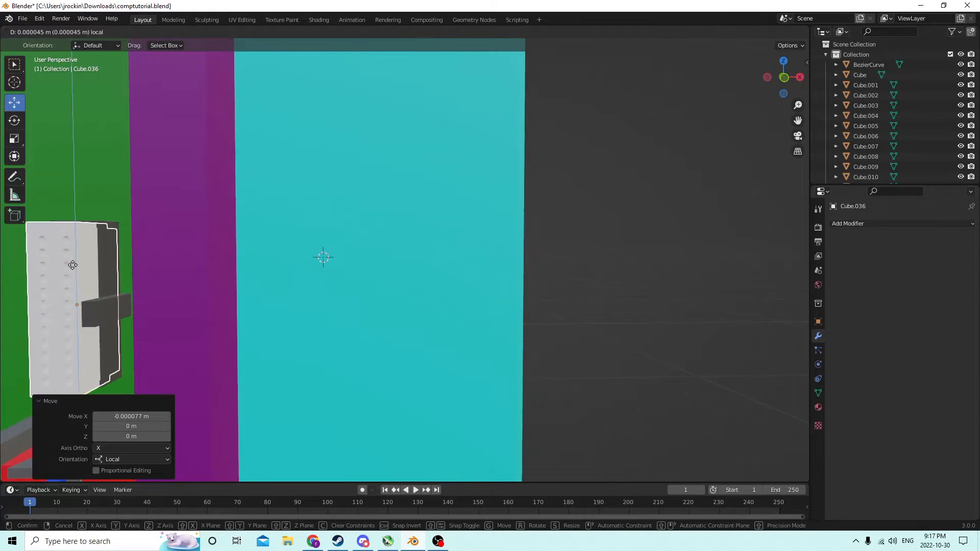
pyautogui.click(72, 267)
pyautogui.scroll(-10, 93, 266)
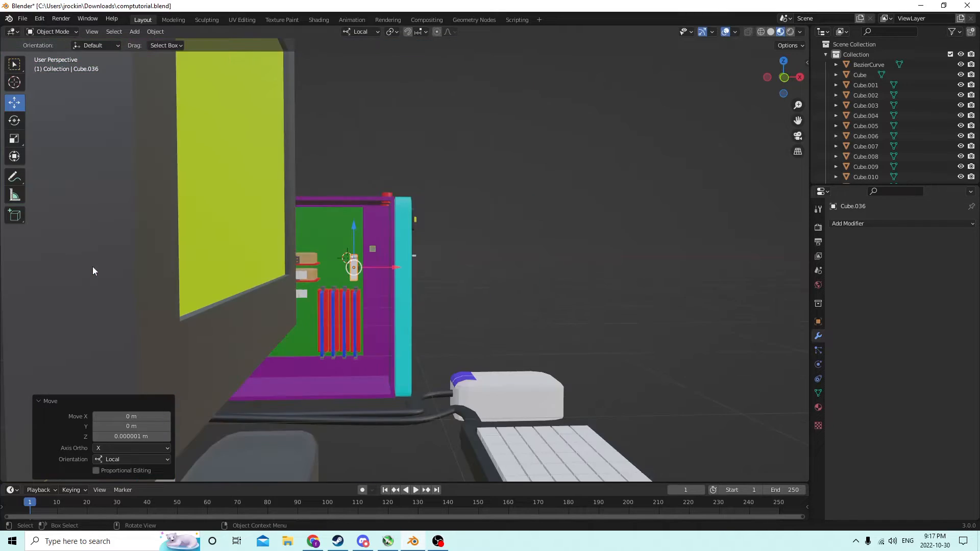
pyautogui.scroll(8, 536, 283)
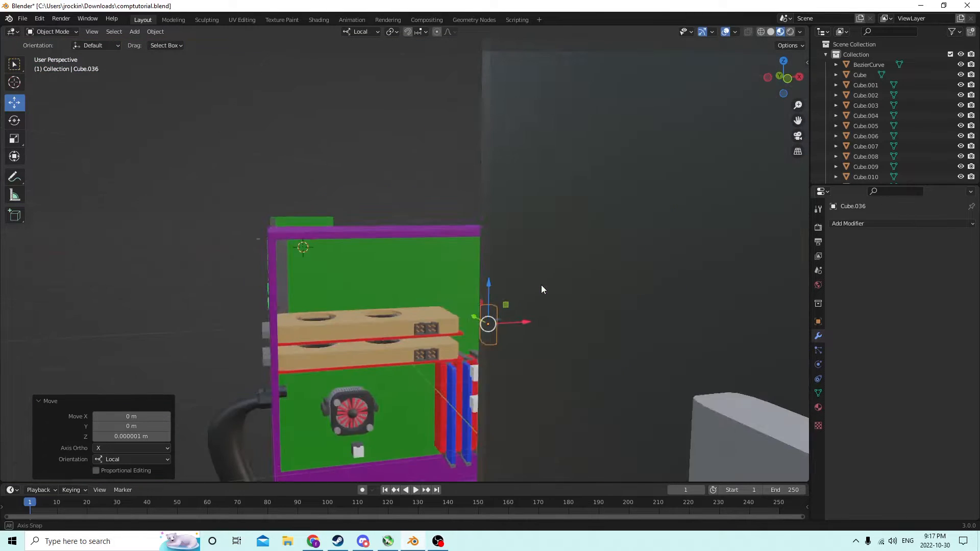
# - Select both floating white plug blocks in the case, raise them 0.001346 m along Z and shift them 0.005916 m along local Y
pyautogui.moveTo(632, 329); pyautogui.dragTo(705, 307, button='middle')
pyautogui.scroll(-3, 630, 313)
pyautogui.click(702, 286)
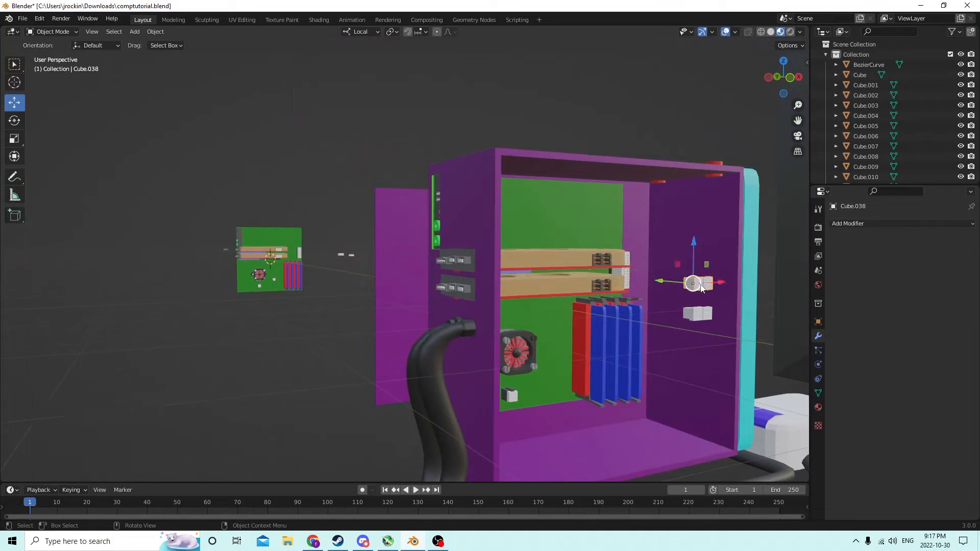
pyautogui.keyDown('shift'); pyautogui.click(703, 315); pyautogui.keyUp('shift')
pyautogui.moveTo(703, 315); pyautogui.dragTo(649, 371, button='middle')
pyautogui.moveTo(622, 349); pyautogui.dragTo(621, 323)
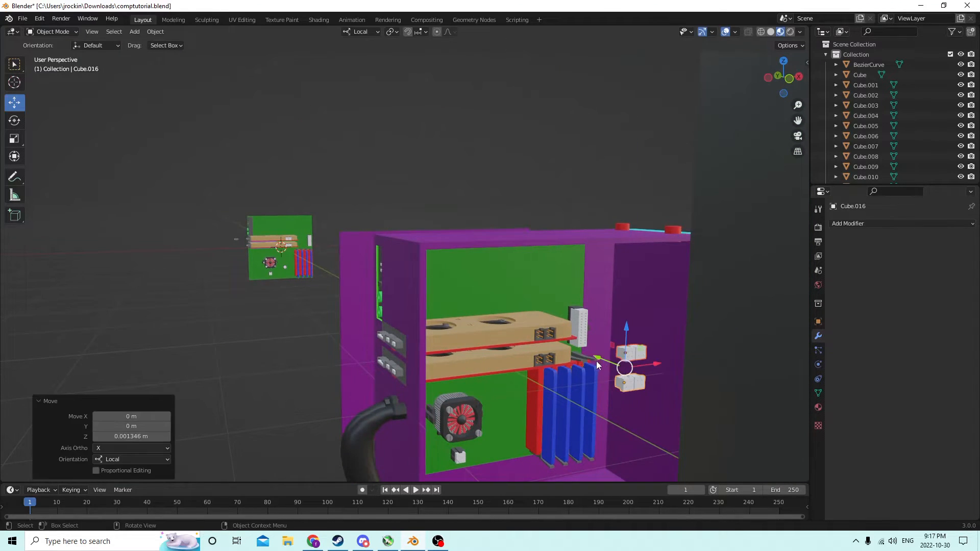
pyautogui.moveTo(598, 365); pyautogui.dragTo(600, 325)
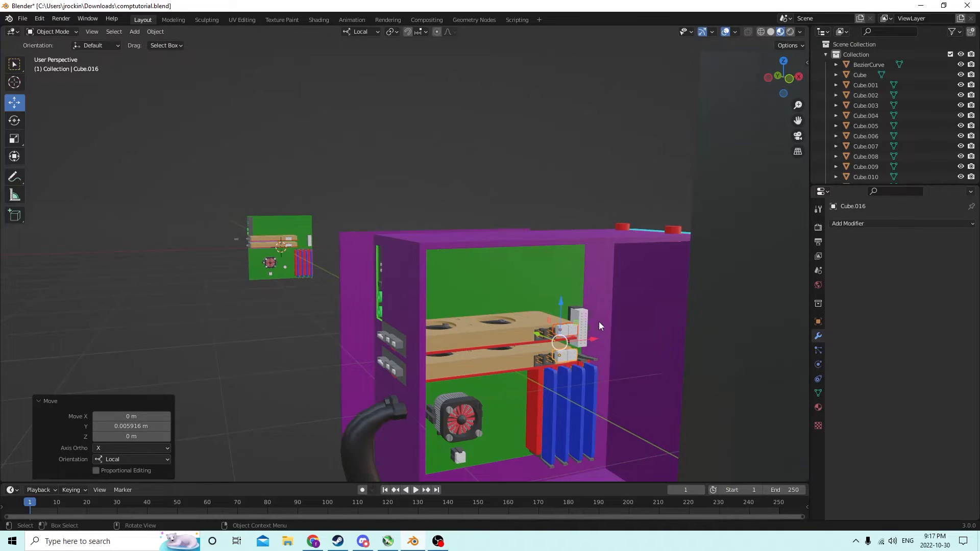
# - Fine-tune the two plug blocks along local Y and lower them 0.000286 m along Z to line up with the graphics card connectors
pyautogui.scroll(3, 597, 321)
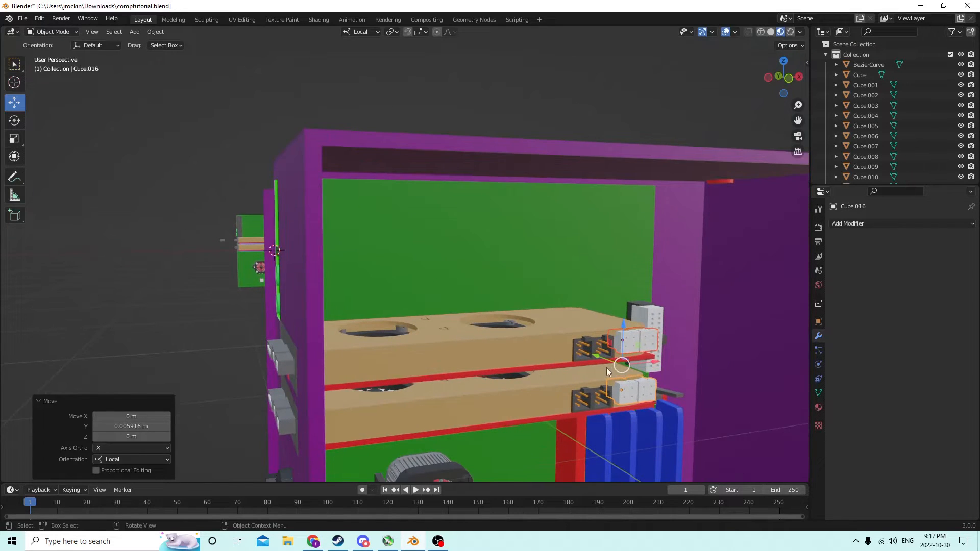
pyautogui.moveTo(588, 352); pyautogui.dragTo(615, 368)
pyautogui.moveTo(584, 334); pyautogui.dragTo(583, 341)
pyautogui.moveTo(575, 328); pyautogui.dragTo(560, 342, button='middle')
pyautogui.scroll(-1, 568, 320)
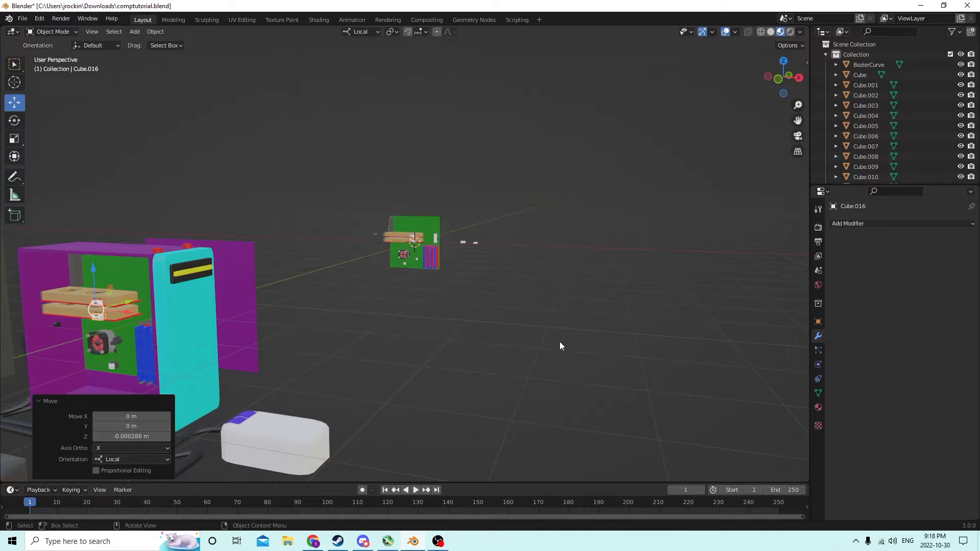
# - Select the motherboard object inside the case and enter Edit Mode
pyautogui.moveTo(461, 341); pyautogui.dragTo(521, 318, button='middle')
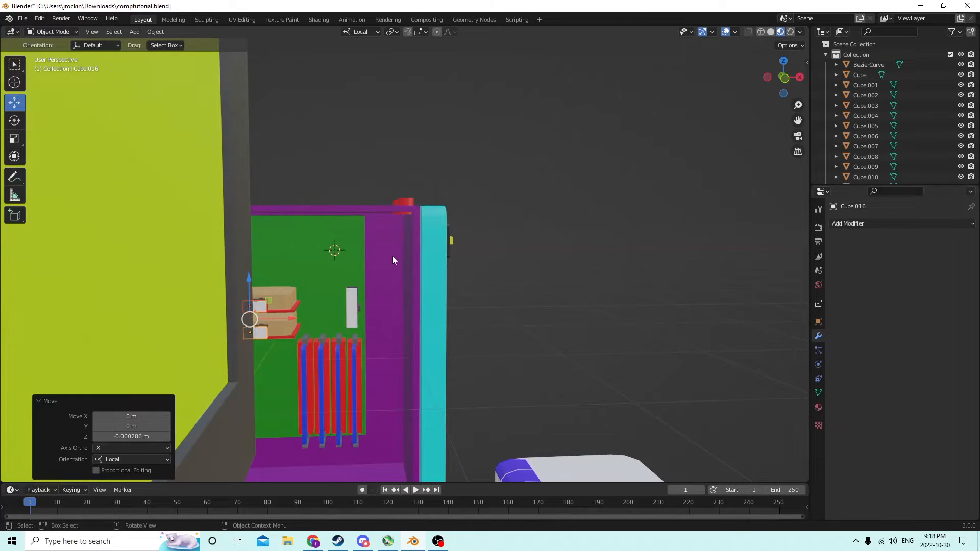
pyautogui.moveTo(398, 258); pyautogui.dragTo(431, 267, button='middle')
pyautogui.scroll(4, 525, 279)
pyautogui.moveTo(525, 279); pyautogui.dragTo(557, 289, button='middle')
pyautogui.scroll(-4, 534, 283)
pyautogui.moveTo(469, 263); pyautogui.dragTo(473, 262, button='middle')
pyautogui.scroll(-1, 417, 297)
pyautogui.moveTo(417, 297); pyautogui.dragTo(420, 294, button='middle')
pyautogui.scroll(1, 421, 294)
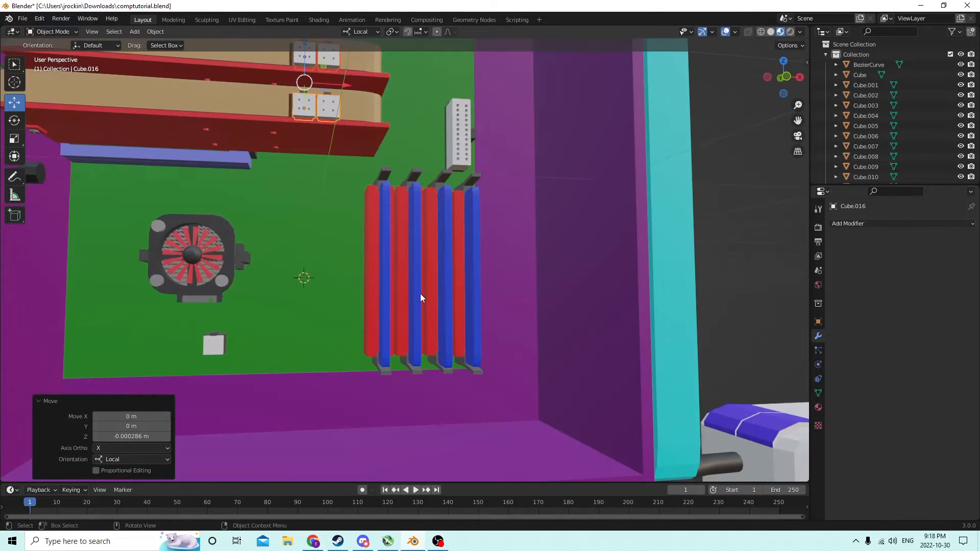
pyautogui.click(356, 301)
pyautogui.press('Tab')
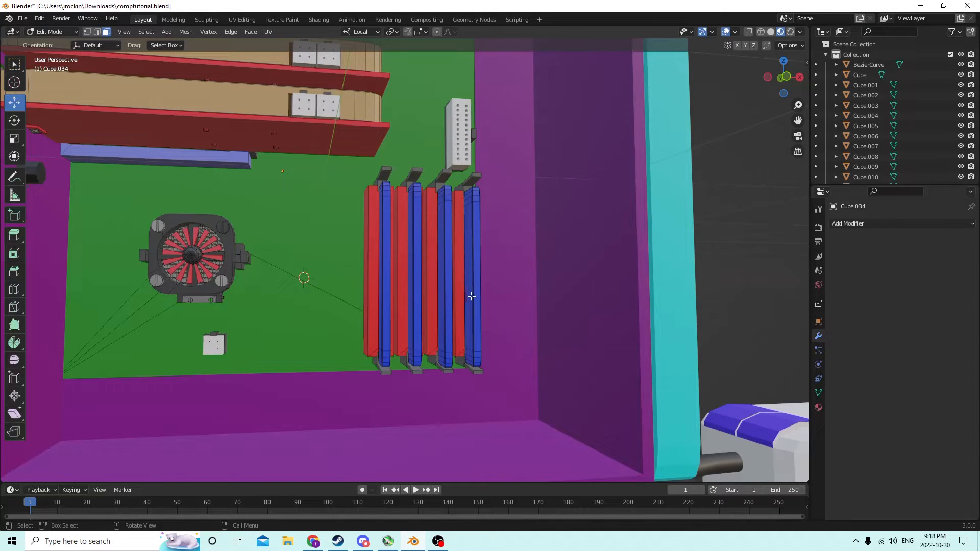
pyautogui.press('l')
pyautogui.press('l')
pyautogui.press('l')
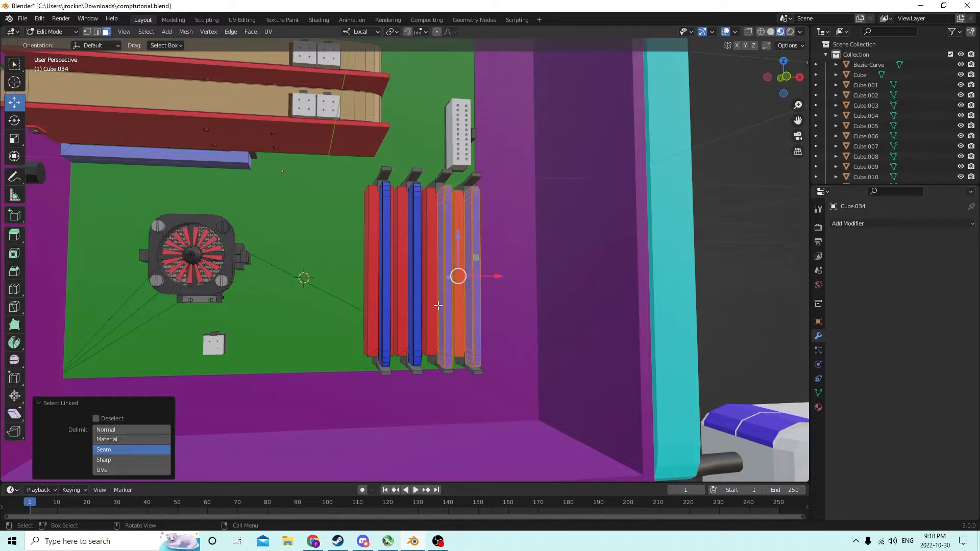
pyautogui.press('l')
pyautogui.press('l')
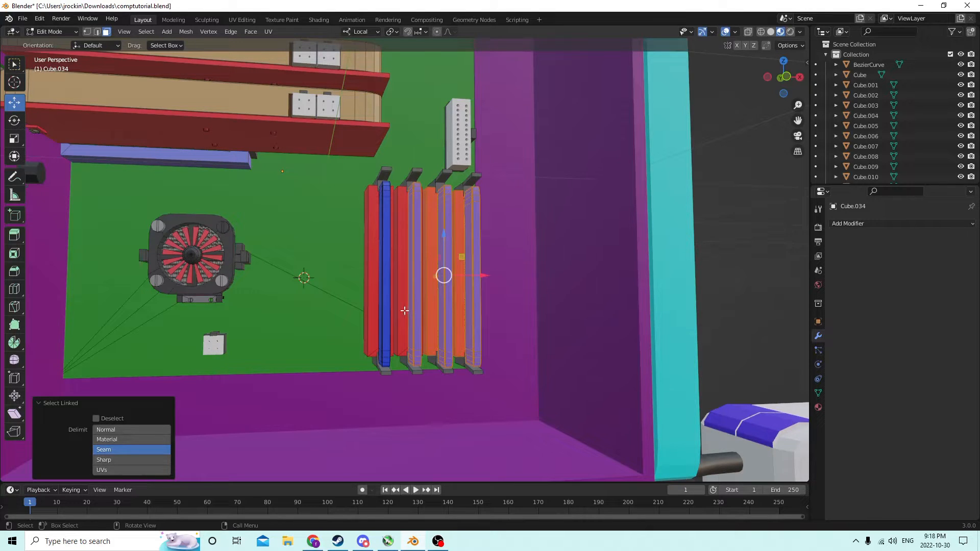
pyautogui.press('l')
pyautogui.press('l')
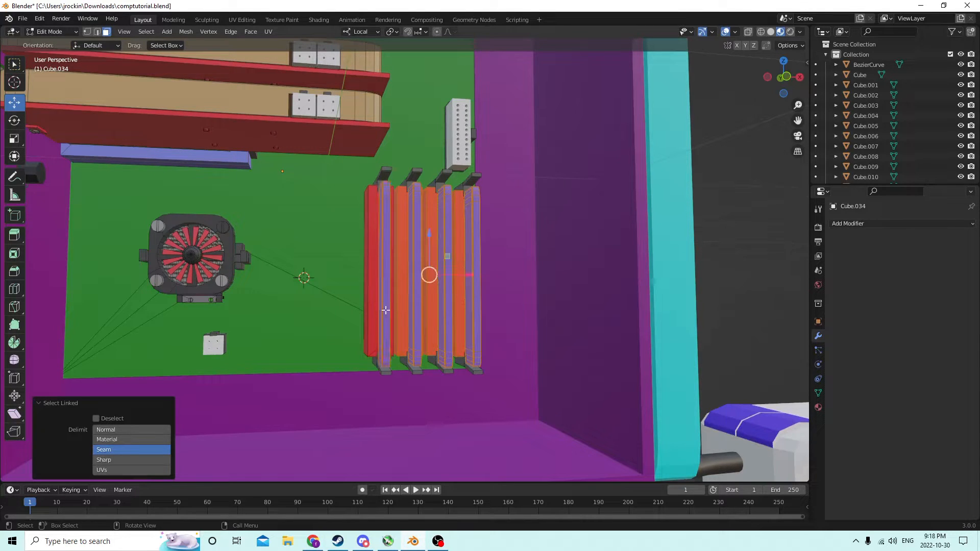
pyautogui.press('l')
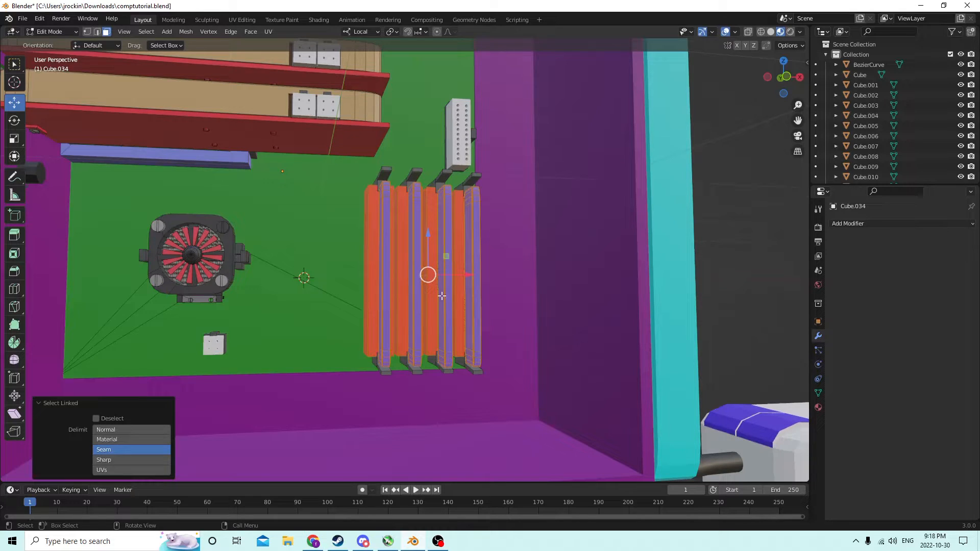
pyautogui.press('g')
pyautogui.press('x')
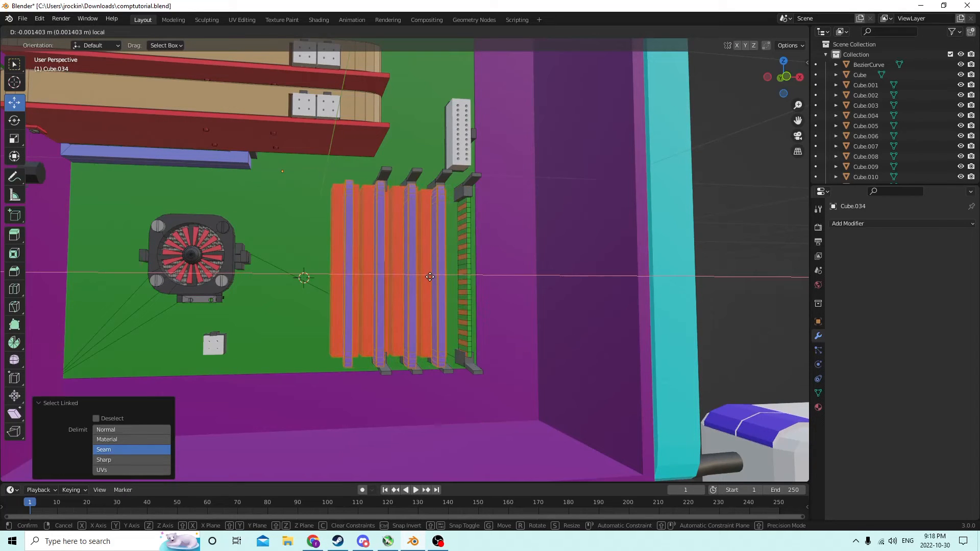
pyautogui.rightClick(430, 277)
pyautogui.scroll(-3, 480, 289)
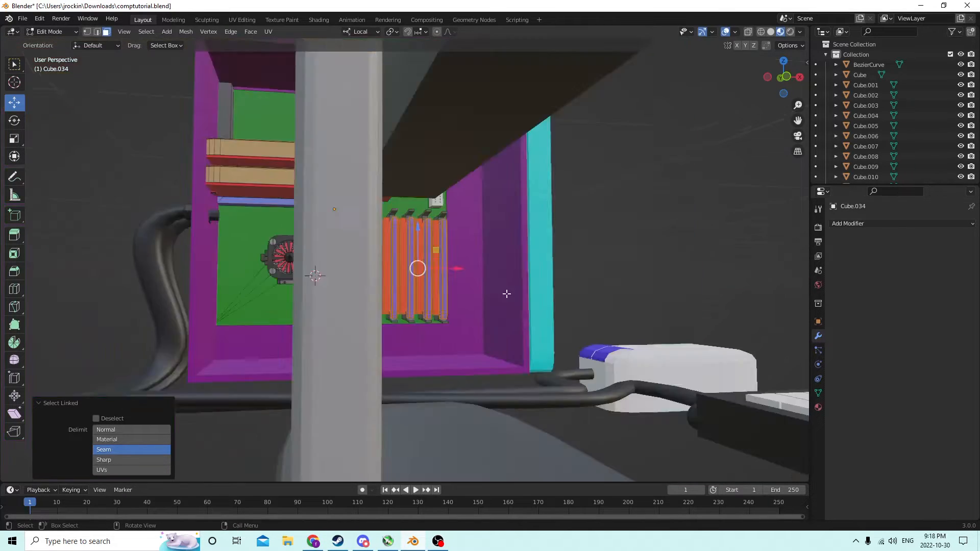
pyautogui.moveTo(506, 293); pyautogui.dragTo(621, 288, button='middle')
pyautogui.scroll(3, 532, 295)
pyautogui.scroll(1, 619, 274)
pyautogui.moveTo(613, 289); pyautogui.dragTo(601, 291, button='middle')
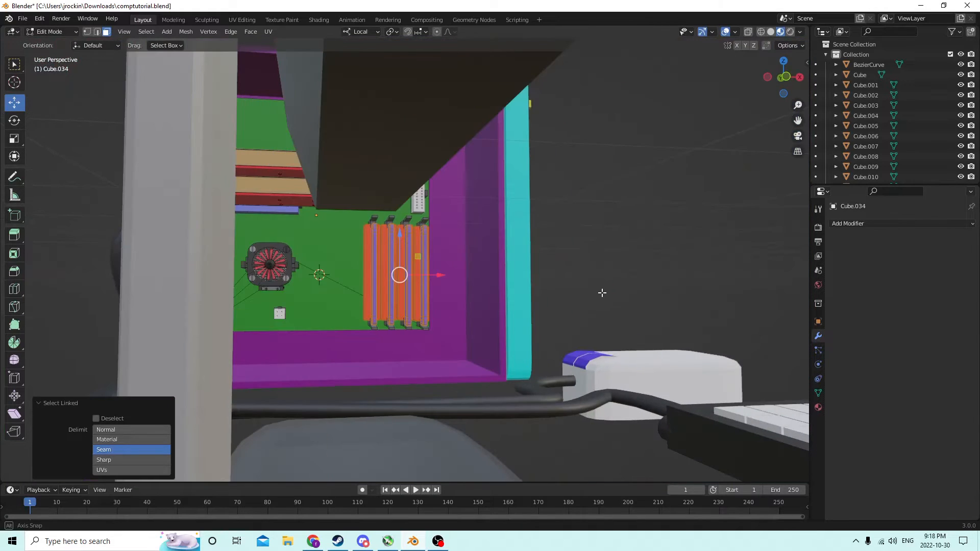
pyautogui.click(625, 289)
# - Select the linked geometry of the four red-and-blue memory modules and move them -0.004558 m along X toward the CPU fan
pyautogui.scroll(10, 604, 287)
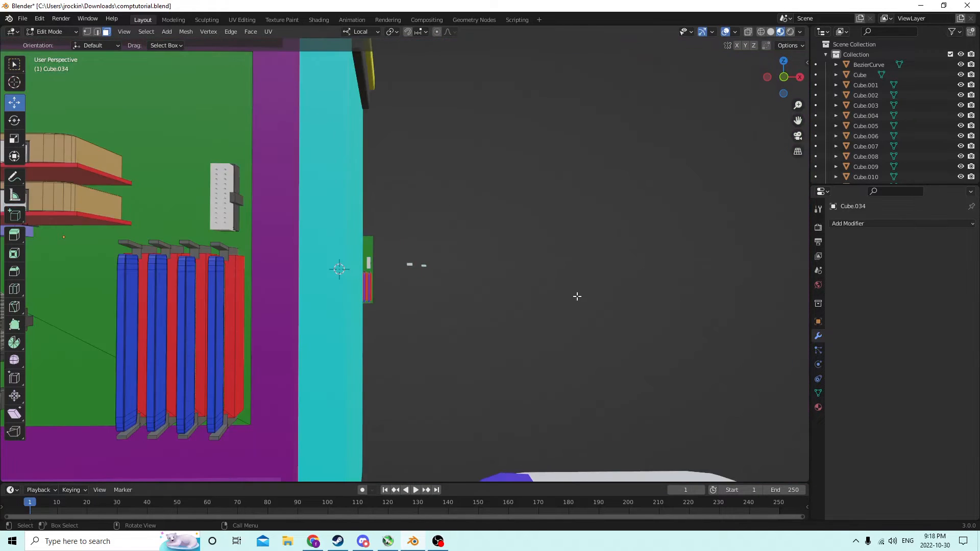
pyautogui.moveTo(576, 296); pyautogui.dragTo(517, 201, button='middle')
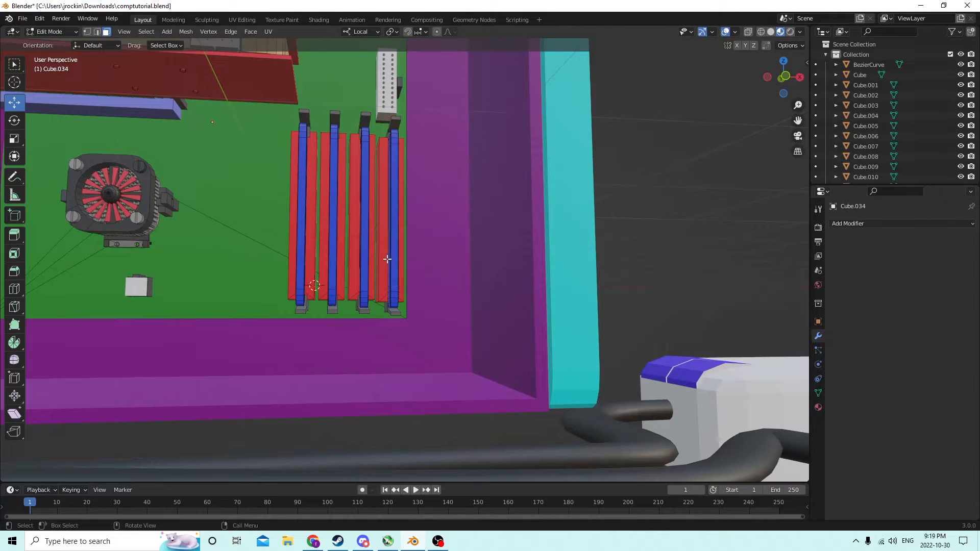
pyautogui.press('l')
pyautogui.press('l')
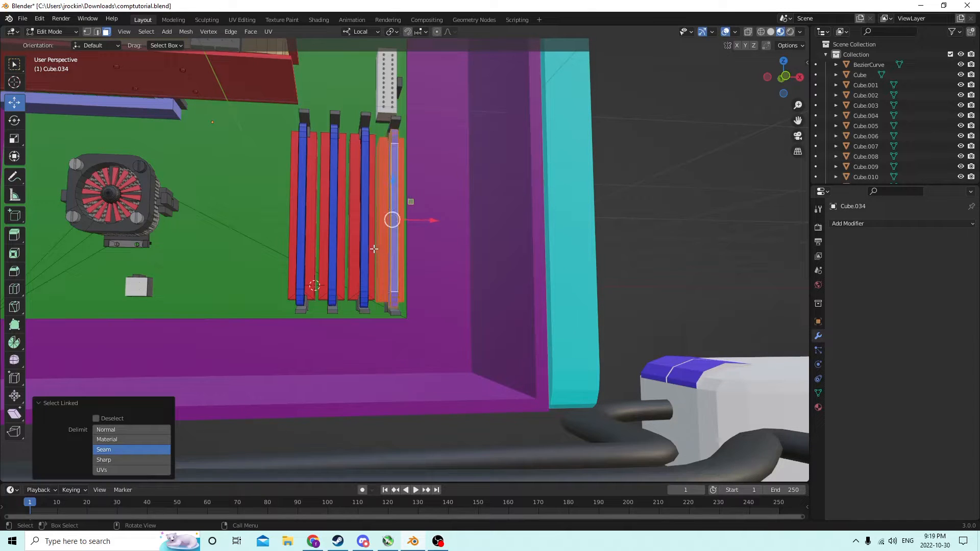
pyautogui.press('l')
pyautogui.press('l')
pyautogui.press('l')
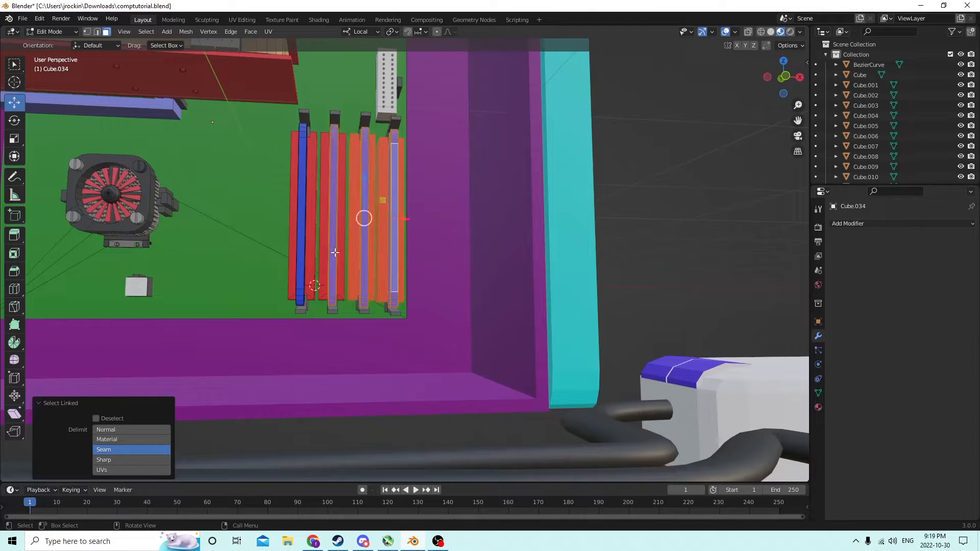
pyautogui.press('l')
pyautogui.press('l')
pyautogui.press('l')
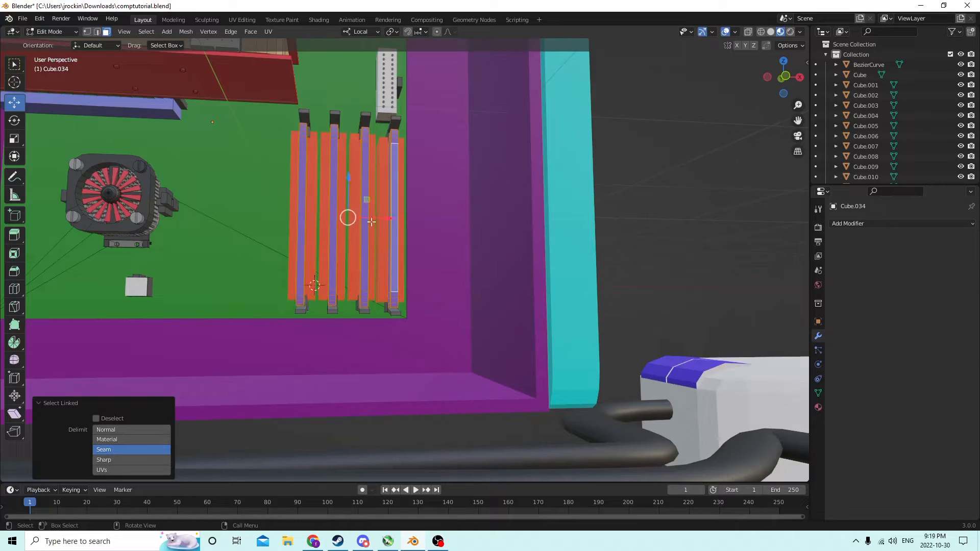
pyautogui.press('g')
pyautogui.press('x')
pyautogui.press('x')
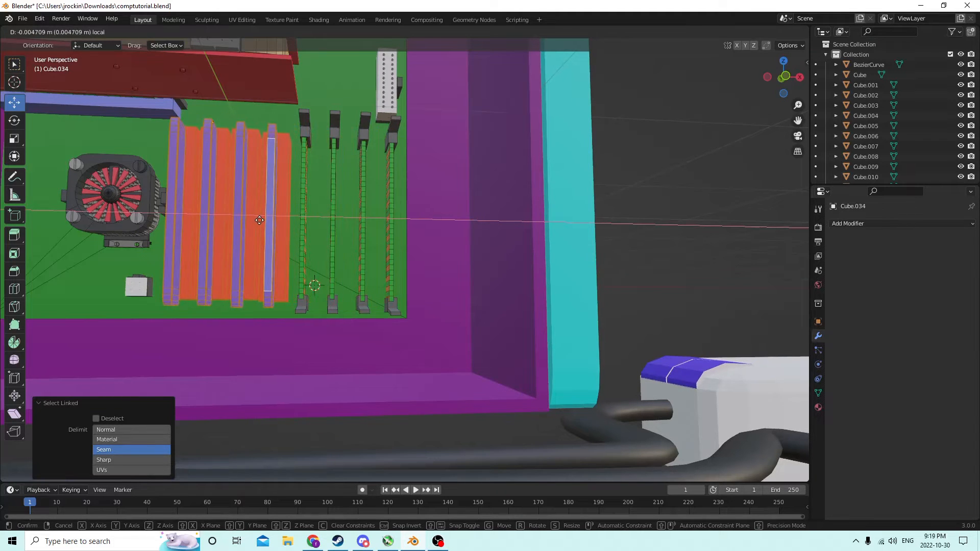
pyautogui.click(263, 220)
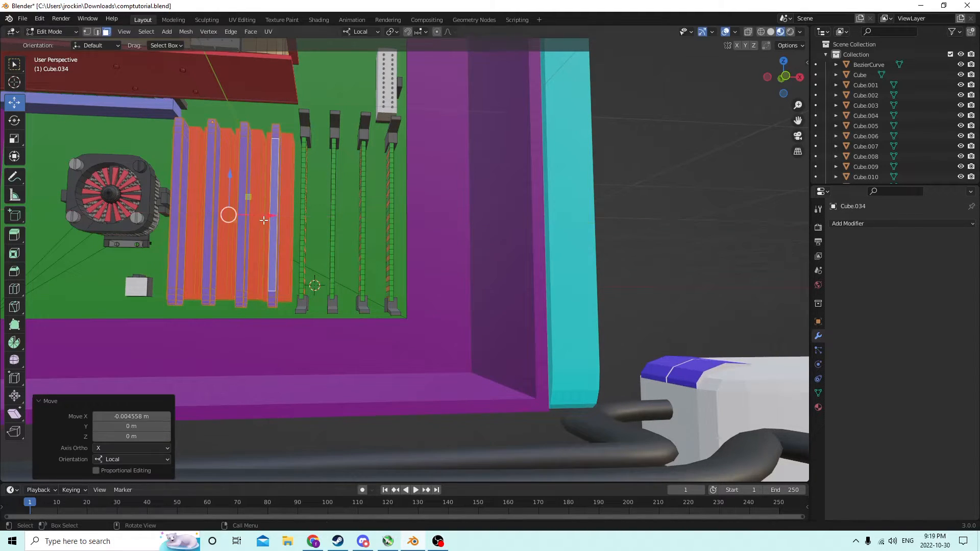
# - Select the four memory slots with all their end clips and move them -0.004667 m along local X beneath the memory modules
pyautogui.click(392, 143)
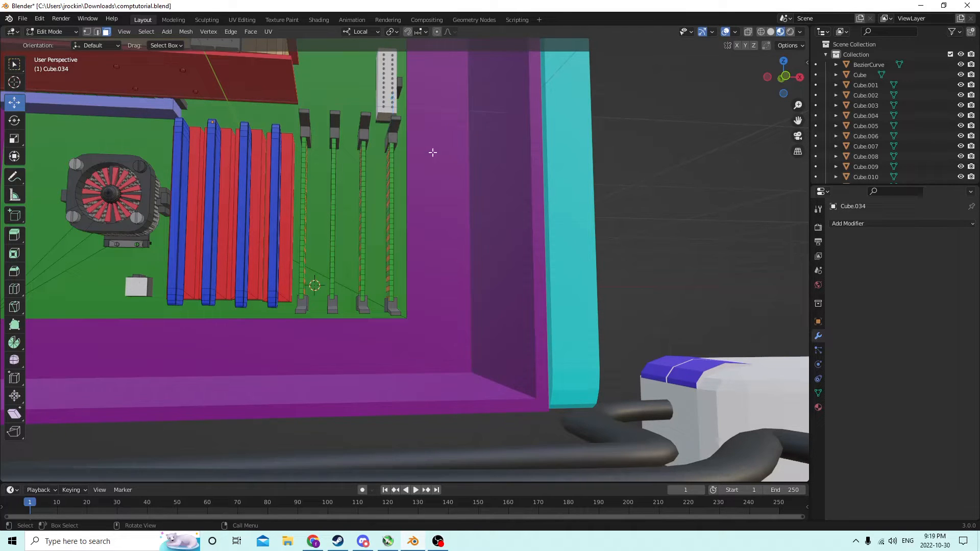
pyautogui.hotkey('ctrl', 'l')
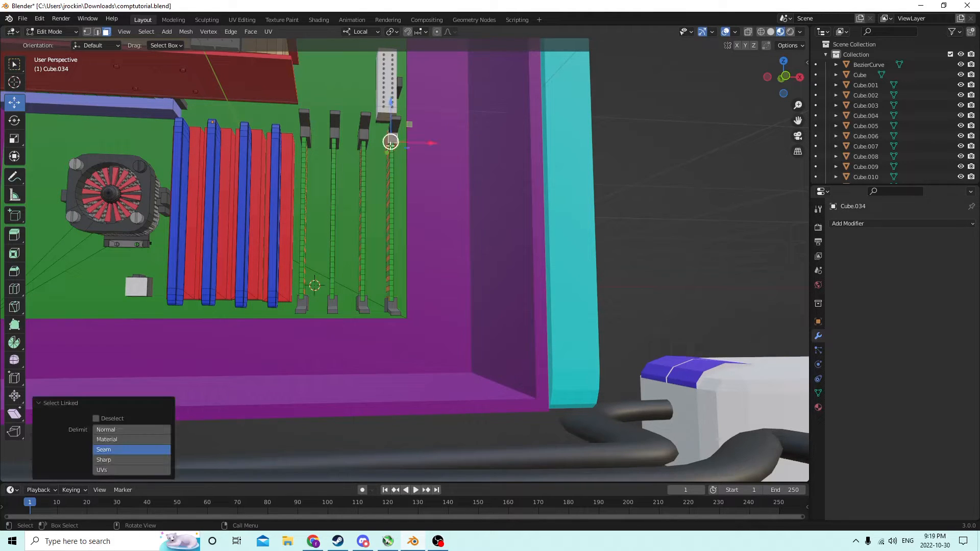
pyautogui.keyDown('shift'); pyautogui.click(362, 139); pyautogui.keyUp('shift')
pyautogui.keyDown('shift'); pyautogui.click(334, 133); pyautogui.keyUp('shift')
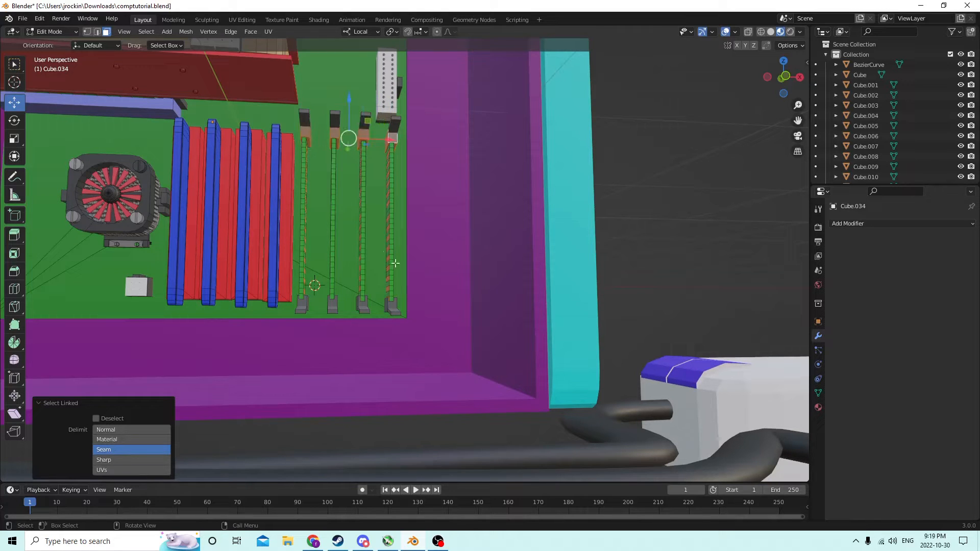
pyautogui.press('l')
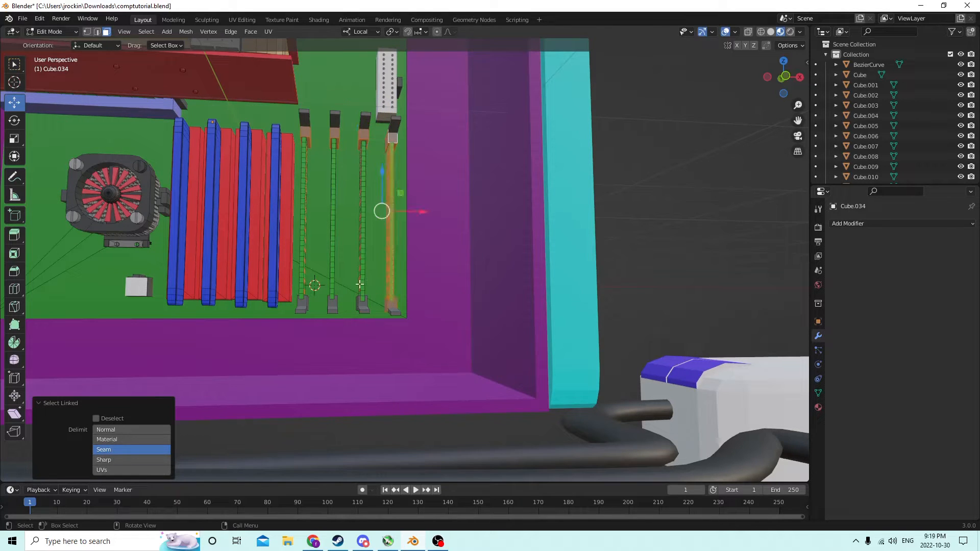
pyautogui.press('l')
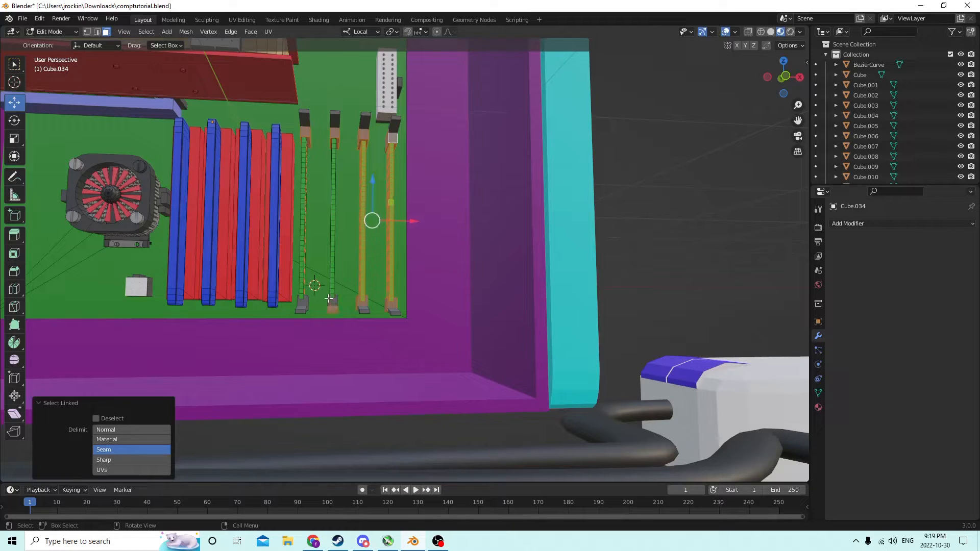
pyautogui.press('l')
pyautogui.press('l')
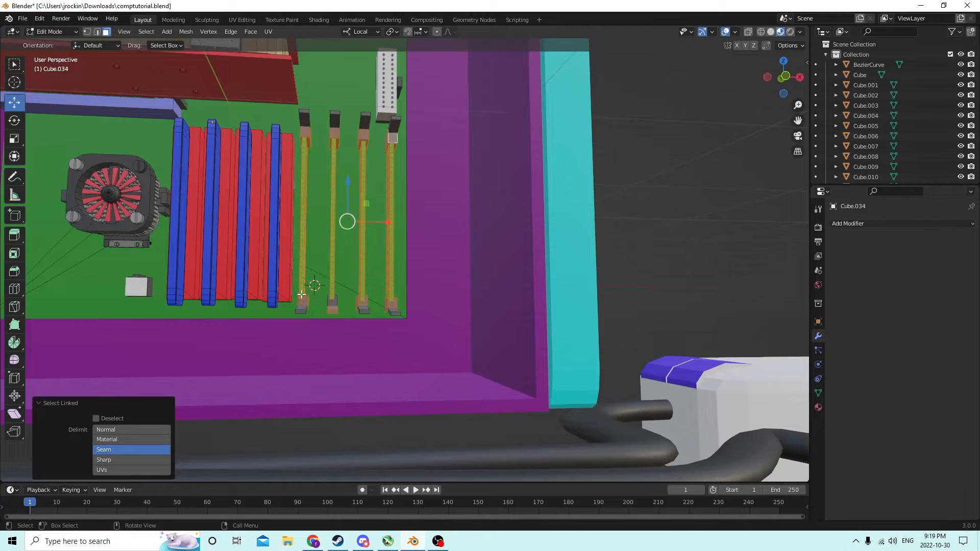
pyautogui.moveTo(301, 302); pyautogui.dragTo(347, 284, button='middle')
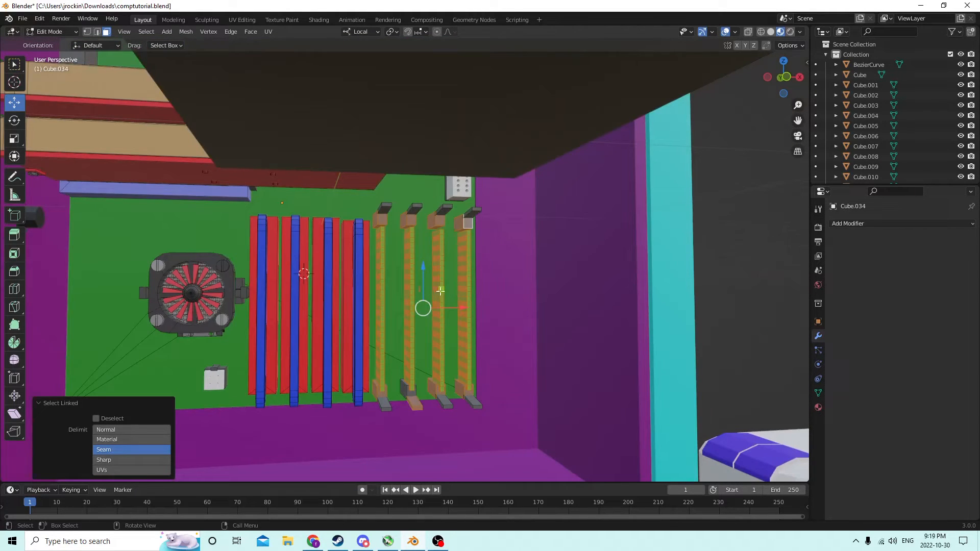
pyautogui.moveTo(467, 308); pyautogui.dragTo(461, 310)
pyautogui.rightClick(461, 309)
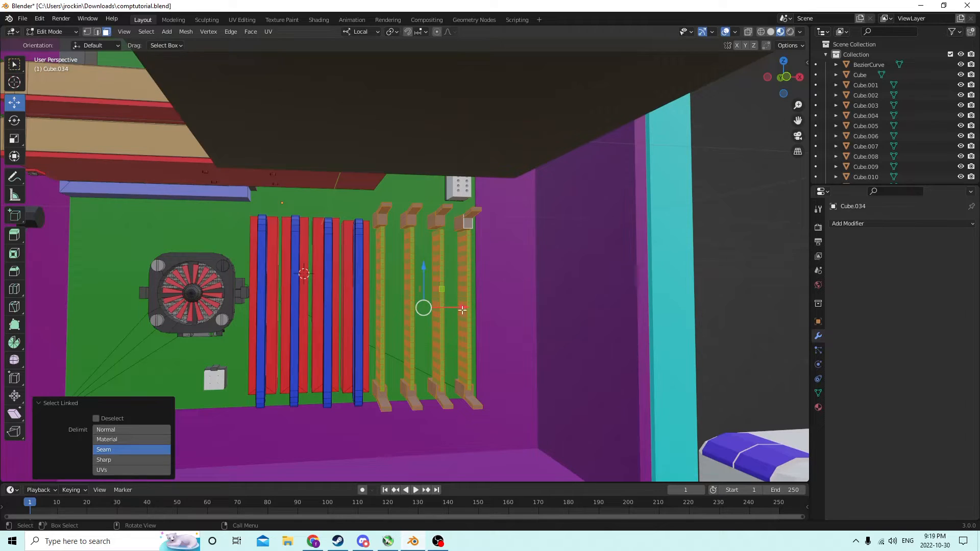
pyautogui.moveTo(462, 310); pyautogui.dragTo(338, 295)
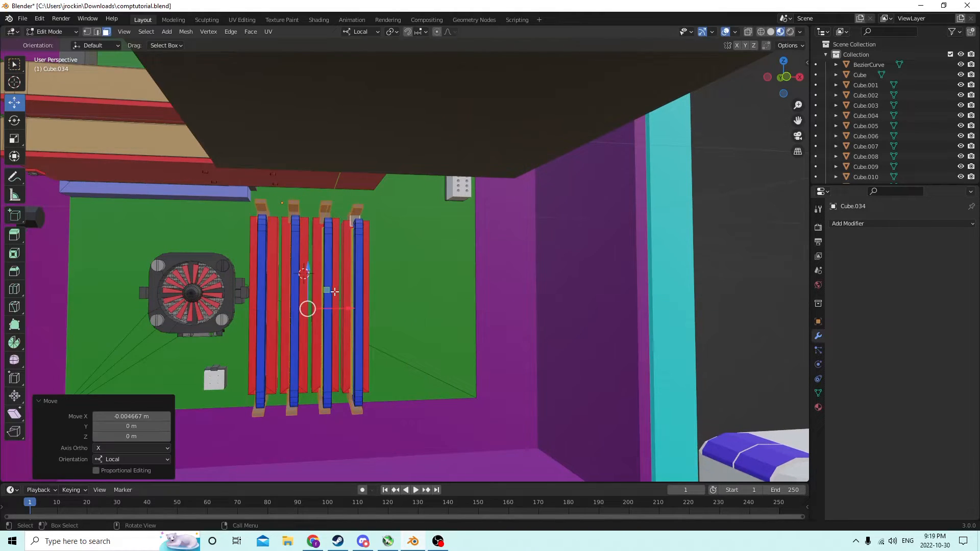
pyautogui.moveTo(339, 292)
pyautogui.mouseDown(button='middle')
pyautogui.moveTo(326, 281)
pyautogui.moveTo(353, 288)
pyautogui.moveTo(332, 280)
pyautogui.mouseUp(button='middle')
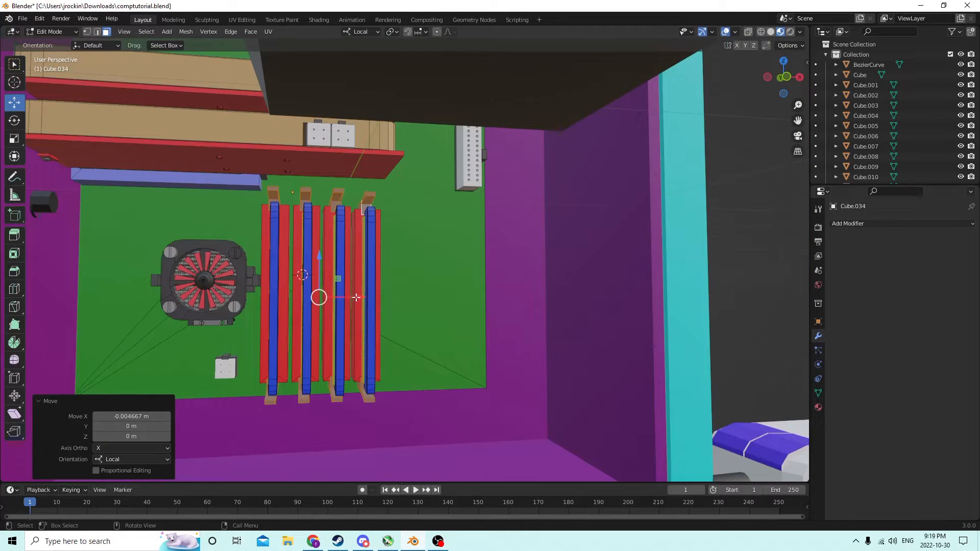
# - Nudge the four memory slots slightly along local X to line up with the memory modules, and deselect everything
pyautogui.moveTo(355, 297); pyautogui.dragTo(358, 297)
pyautogui.moveTo(338, 289); pyautogui.dragTo(332, 286, button='middle')
pyautogui.moveTo(500, 254); pyautogui.dragTo(506, 253, button='middle')
pyautogui.click(726, 252)
pyautogui.scroll(-4, 701, 246)
pyautogui.moveTo(689, 244); pyautogui.dragTo(696, 245, button='middle')
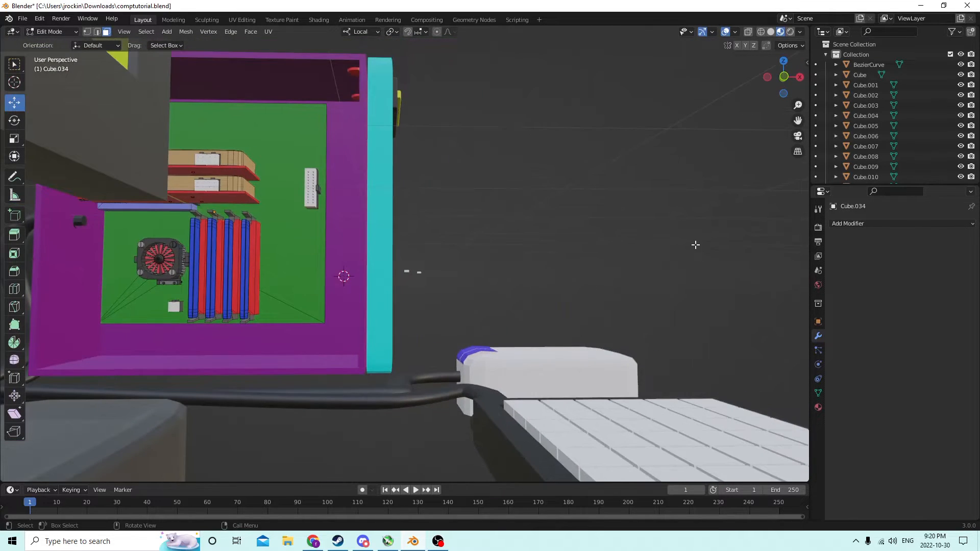
# - Examine how the memory modules and slots sit on the motherboard inside the case, up close and from a distance
pyautogui.scroll(3, 634, 245)
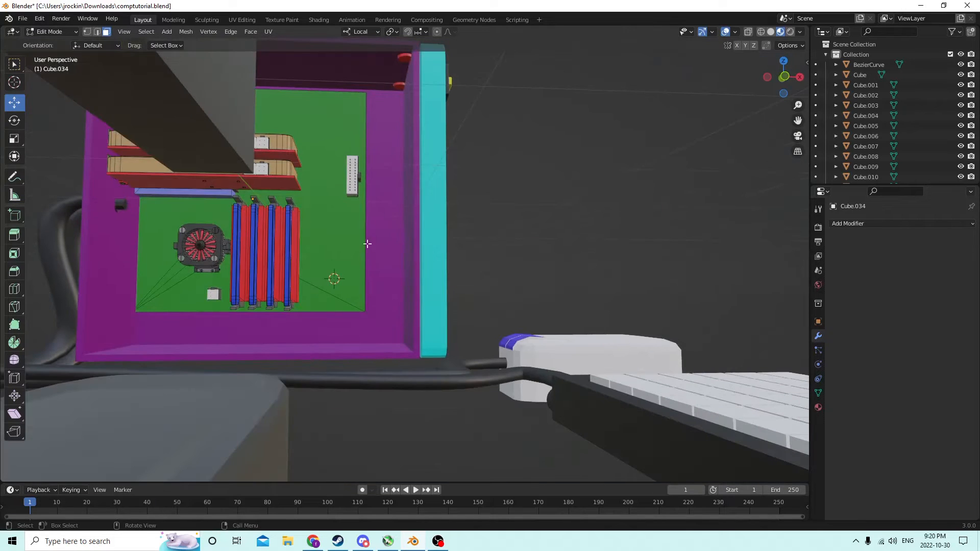
pyautogui.moveTo(395, 287); pyautogui.dragTo(366, 213, button='middle')
pyautogui.moveTo(274, 166); pyautogui.dragTo(357, 306, button='middle')
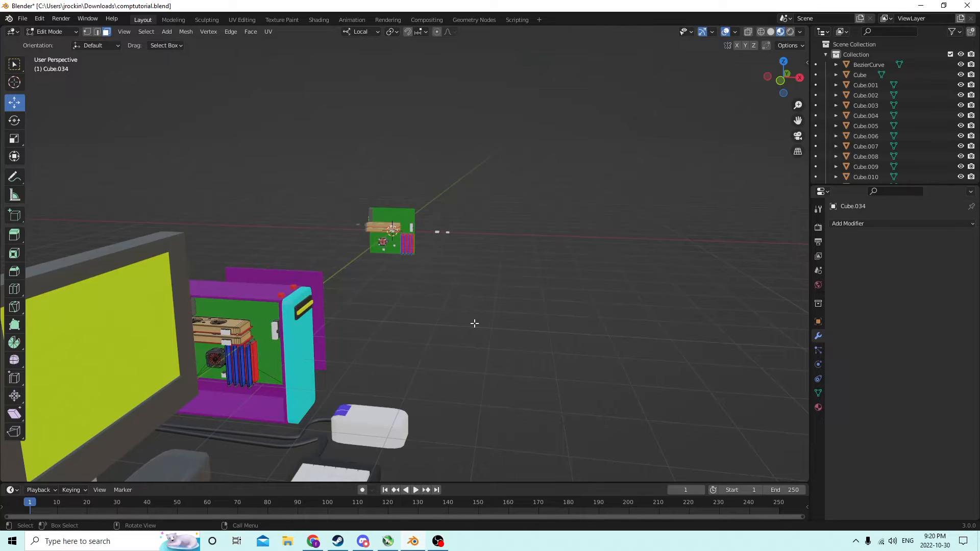
pyautogui.scroll(1, 475, 315)
pyautogui.scroll(-1, 473, 314)
pyautogui.scroll(1, 473, 311)
pyautogui.moveTo(477, 306); pyautogui.dragTo(516, 289, button='middle')
pyautogui.scroll(8, 516, 284)
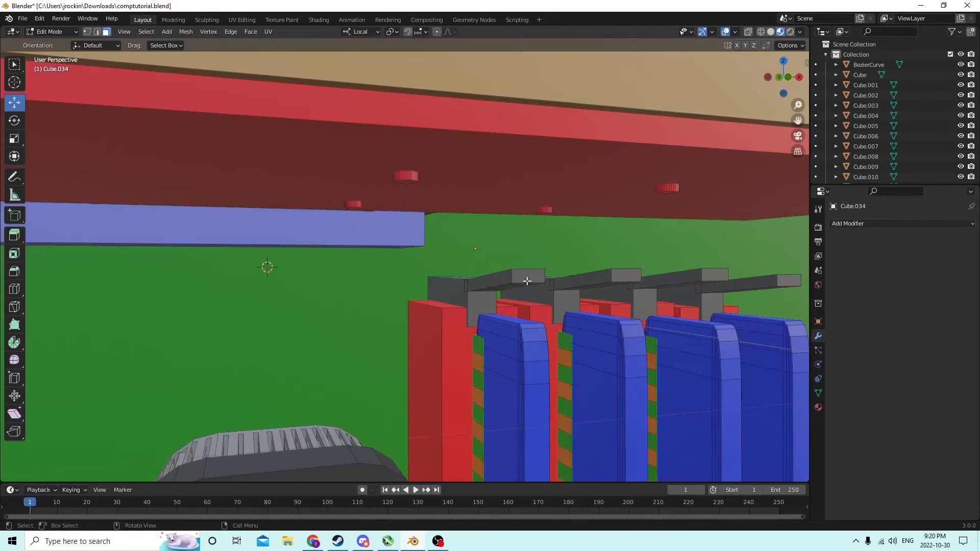
pyautogui.scroll(-10, 526, 278)
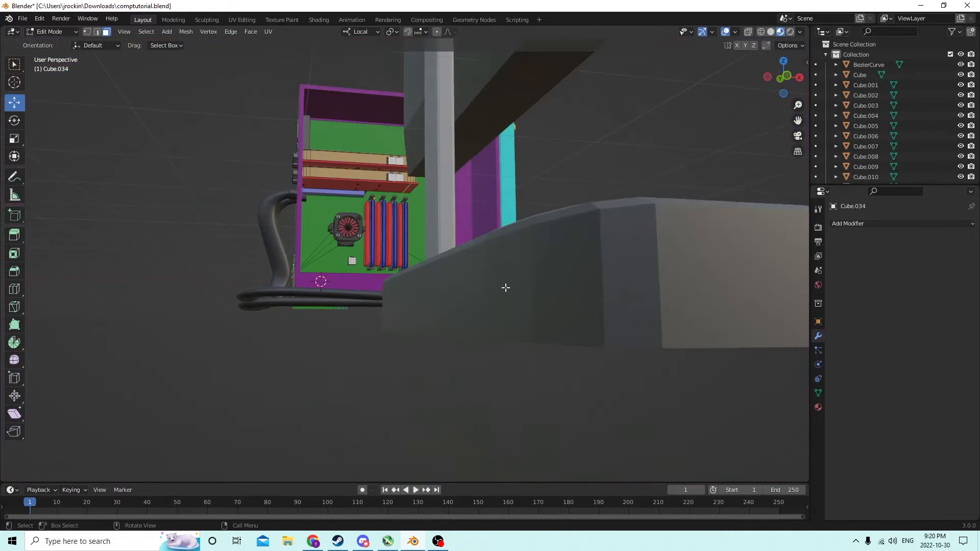
pyautogui.scroll(-8, 505, 288)
pyautogui.moveTo(503, 291); pyautogui.dragTo(469, 319, button='middle')
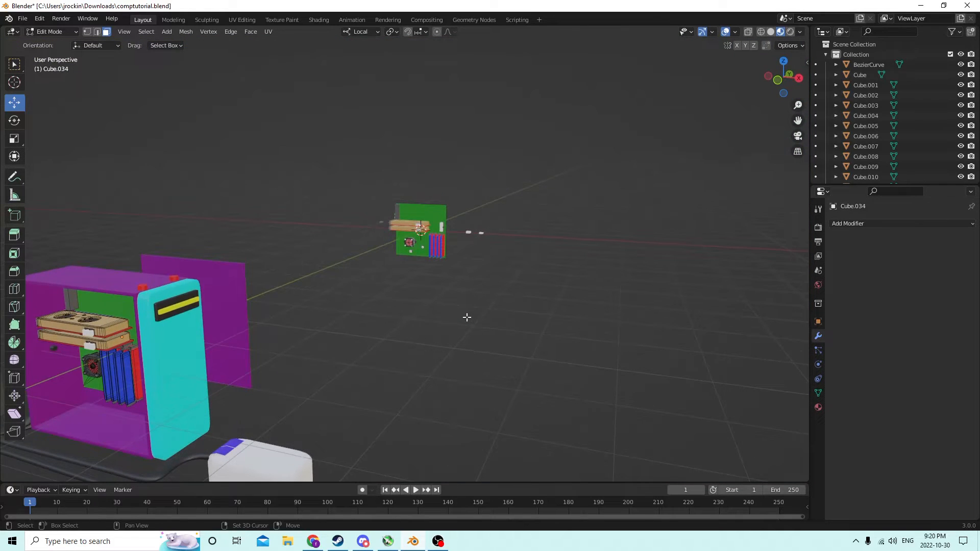
# - Add a 0.02 m cube within the motherboard mesh and move it -0.11729 m along local Y into the case
pyautogui.hotkey('shift', 'a')
pyautogui.click(452, 306)
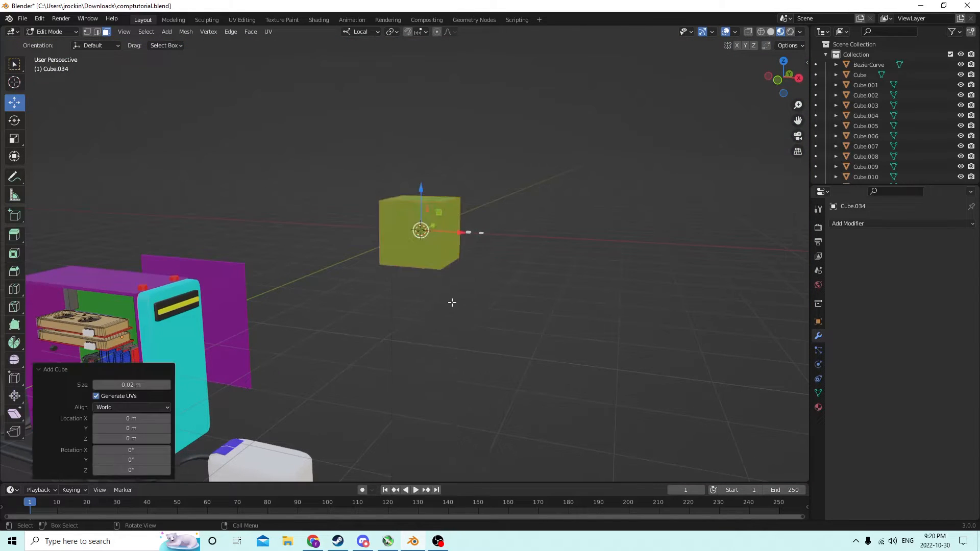
pyautogui.moveTo(450, 300); pyautogui.dragTo(641, 195, button='middle')
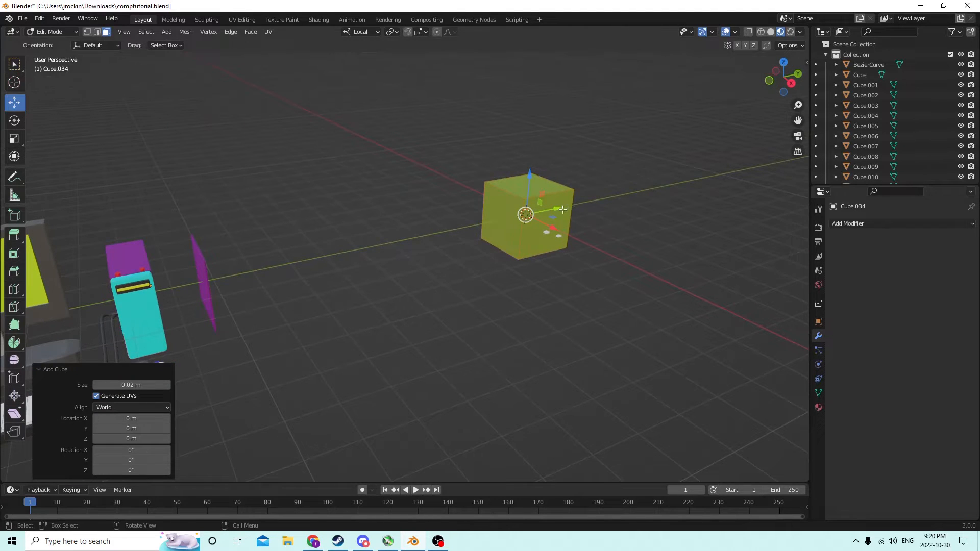
pyautogui.moveTo(563, 209); pyautogui.dragTo(153, 293)
pyautogui.moveTo(219, 241); pyautogui.dragTo(365, 204, button='middle')
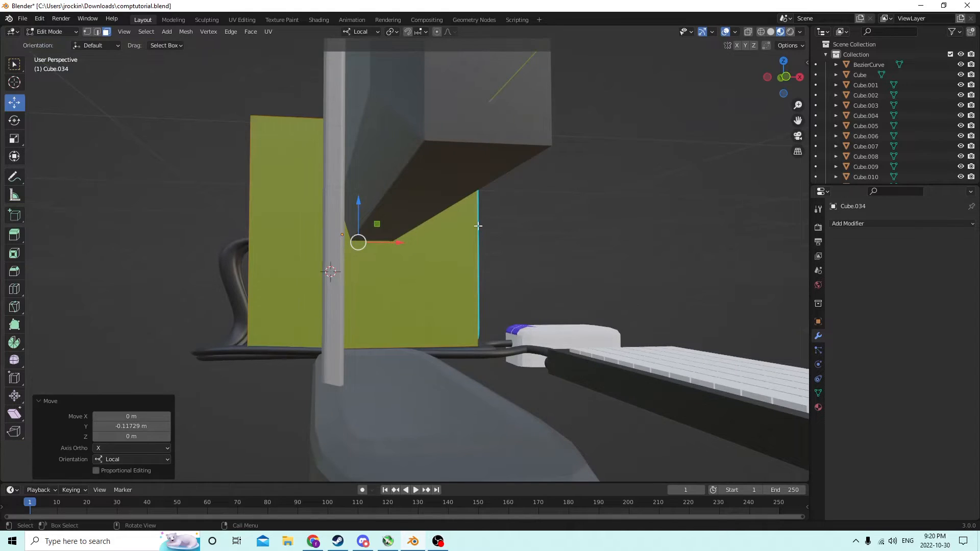
pyautogui.moveTo(477, 226); pyautogui.dragTo(461, 231, button='middle')
# - Shrink the new cube in two passes, the second by 0.432, and move it down to the case floor below the memory modules
pyautogui.press('s')
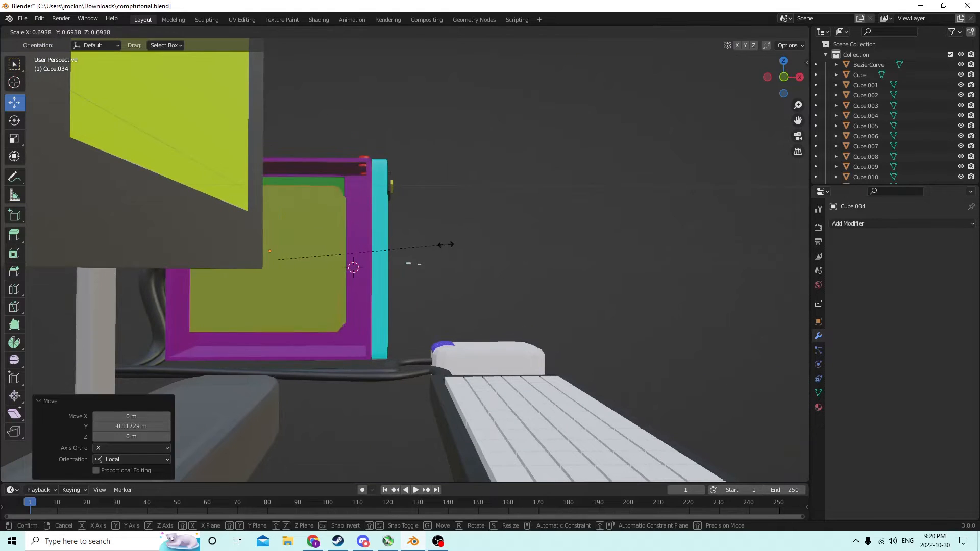
pyautogui.click(413, 245)
pyautogui.moveTo(280, 223); pyautogui.dragTo(391, 283)
pyautogui.press('s')
pyautogui.click(369, 284)
pyautogui.scroll(2, 369, 284)
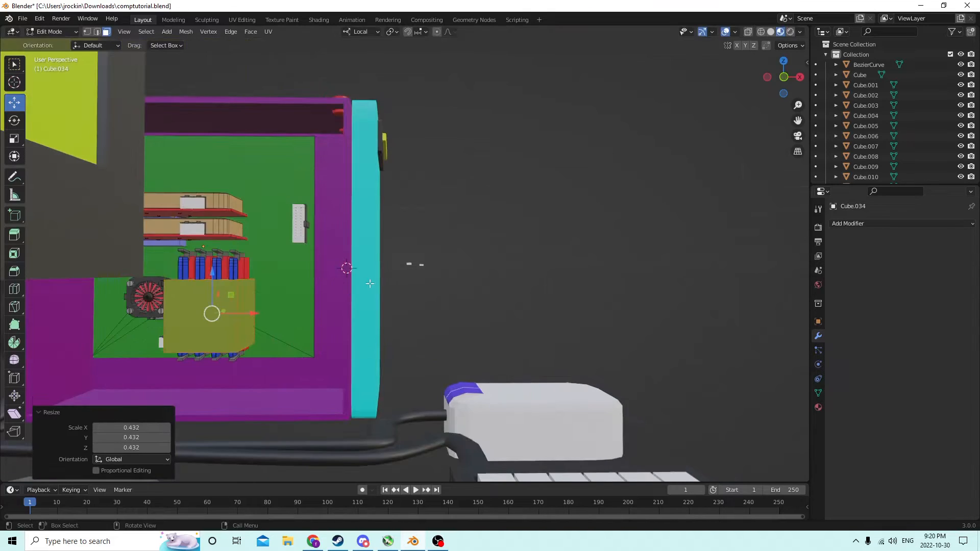
pyautogui.moveTo(369, 284); pyautogui.dragTo(379, 283, button='middle')
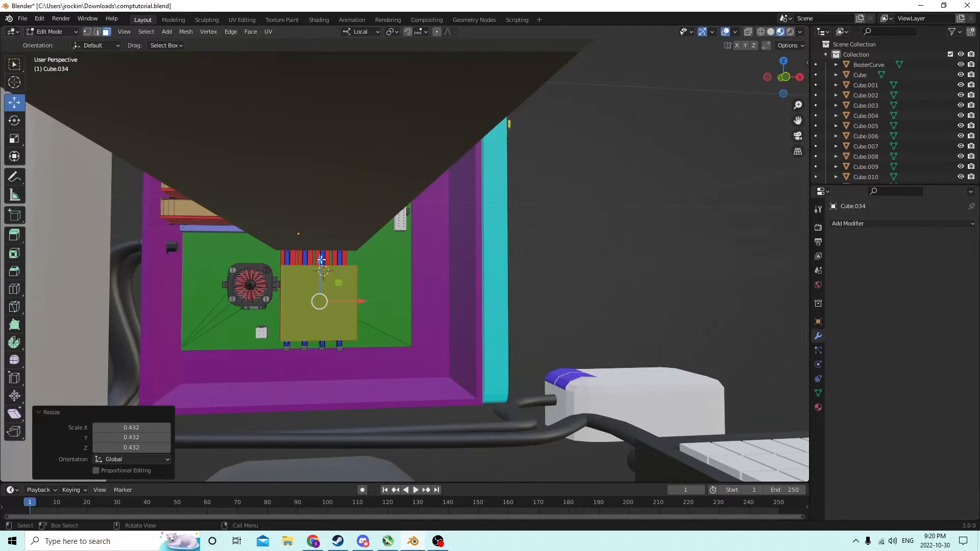
pyautogui.moveTo(322, 260); pyautogui.dragTo(323, 320)
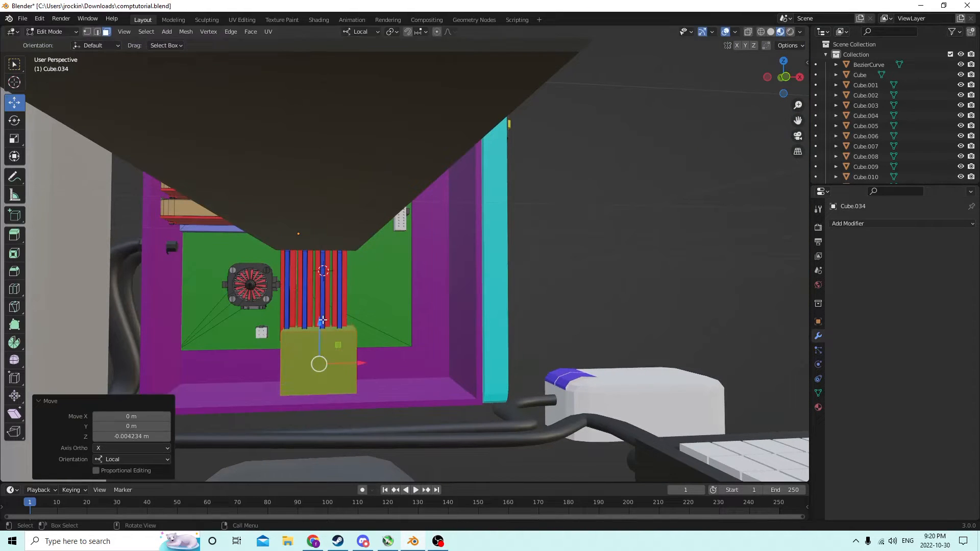
# - Shift the cube -0.001102 m along local Y and 0.000885 m along Z, and try moving it along local X toward the case front
pyautogui.moveTo(322, 320); pyautogui.dragTo(276, 310, button='middle')
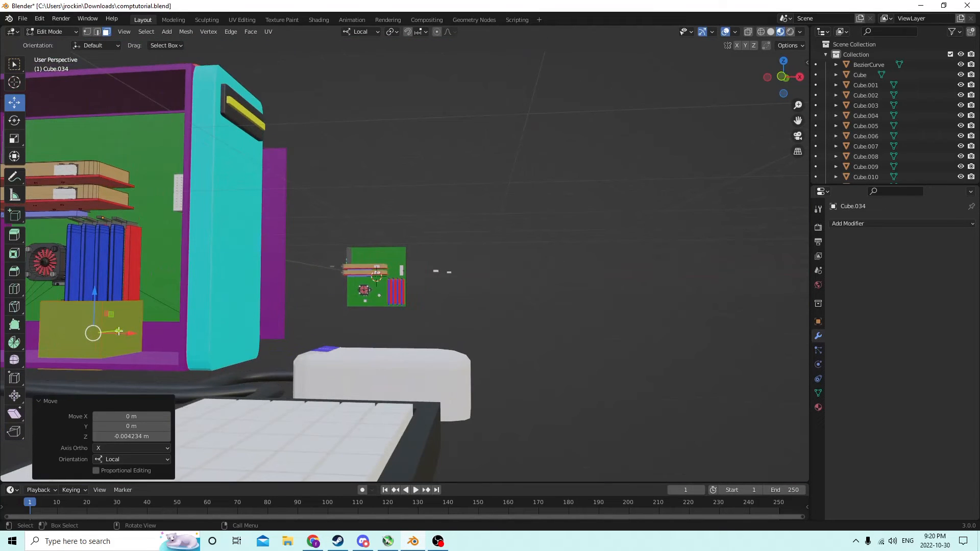
pyautogui.moveTo(119, 331); pyautogui.dragTo(106, 335)
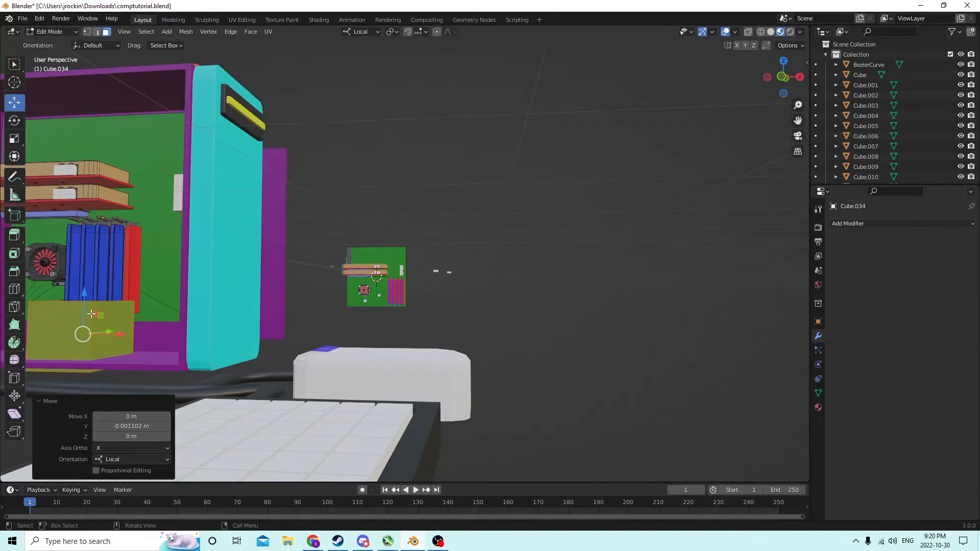
pyautogui.moveTo(82, 293); pyautogui.dragTo(83, 281)
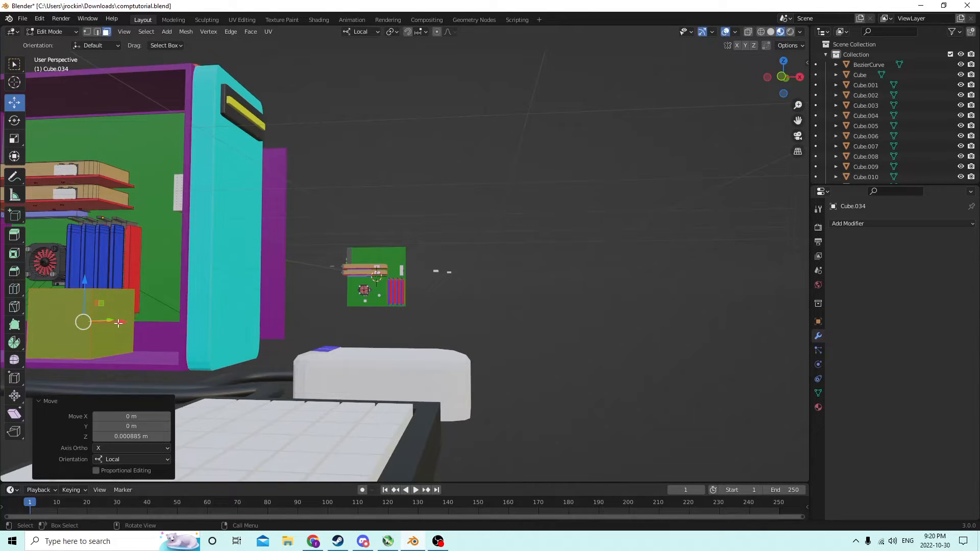
pyautogui.moveTo(118, 323); pyautogui.dragTo(217, 339)
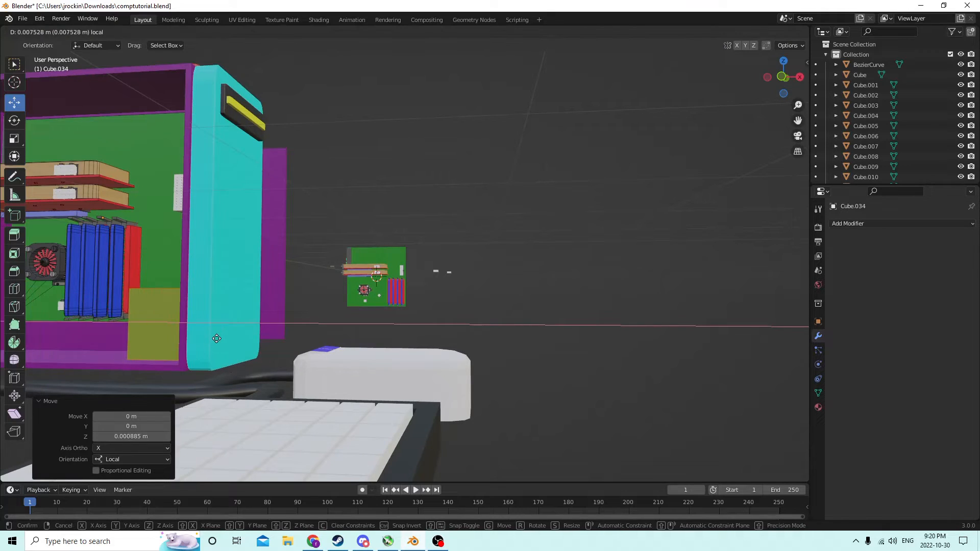
pyautogui.press('Escape')
# - Undo all the moves and scalings of the cube as well as its addition to the motherboard mesh
pyautogui.click(36, 19)
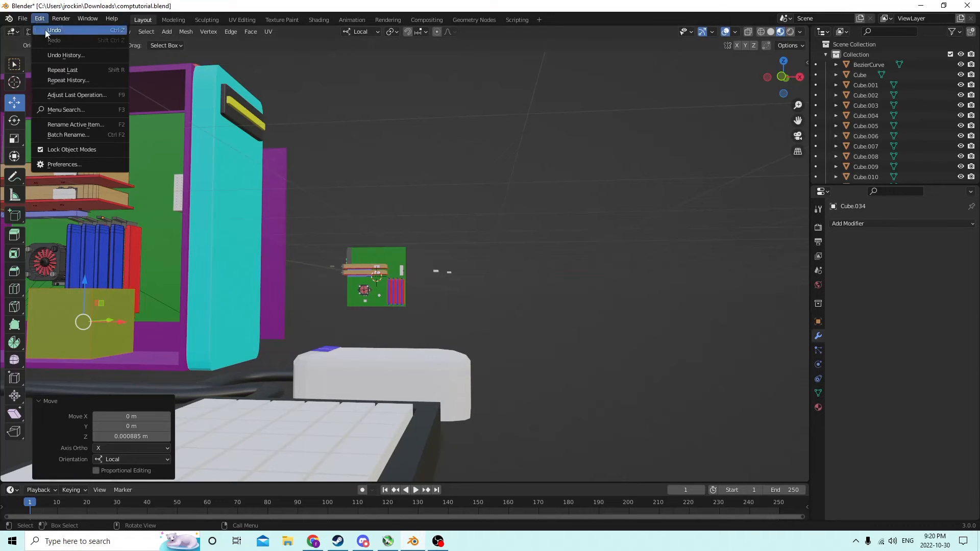
pyautogui.click(45, 29)
pyautogui.click(38, 19)
pyautogui.click(47, 32)
pyautogui.scroll(-5, 168, 149)
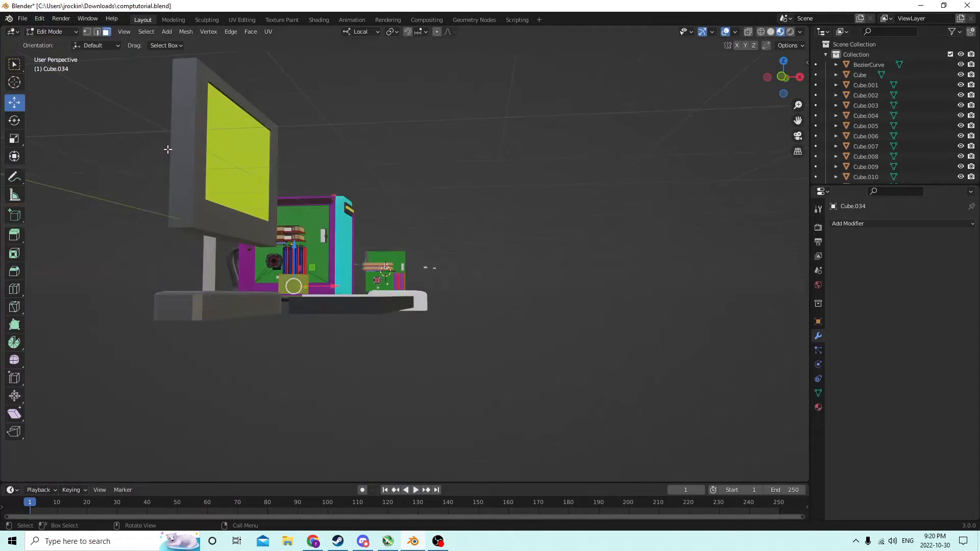
pyautogui.moveTo(160, 161); pyautogui.dragTo(146, 173, button='middle')
pyautogui.click(39, 19)
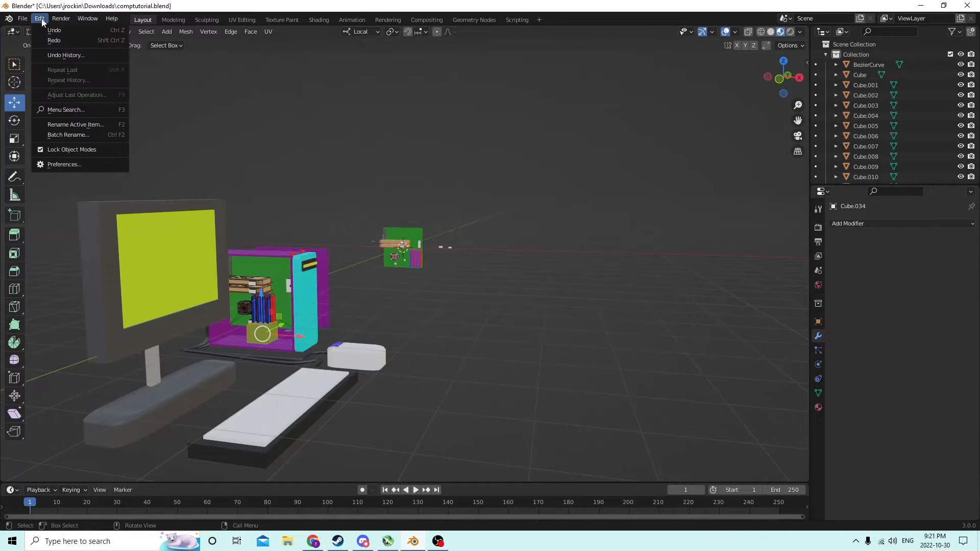
pyautogui.click(51, 31)
pyautogui.click(41, 19)
pyautogui.click(51, 31)
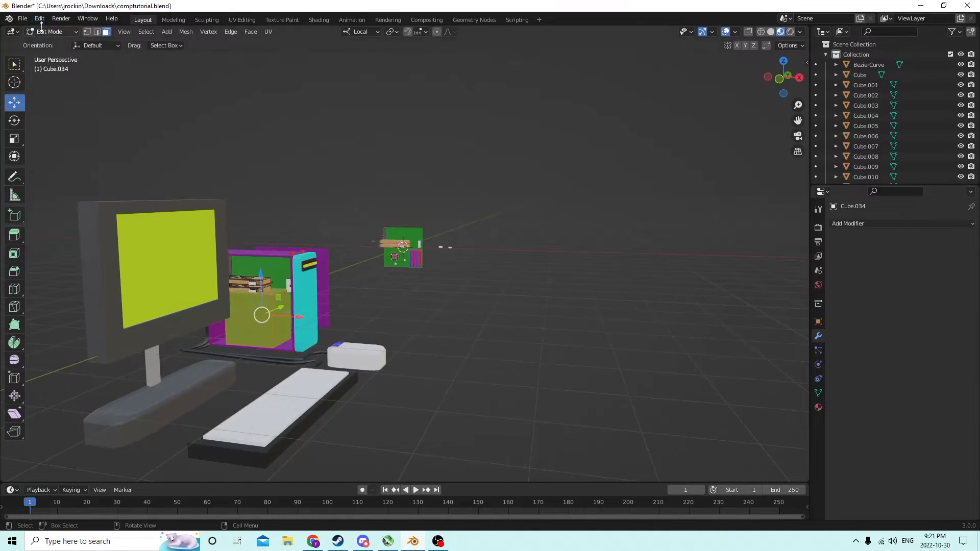
pyautogui.click(40, 19)
pyautogui.click(49, 30)
pyautogui.click(39, 18)
pyautogui.click(51, 30)
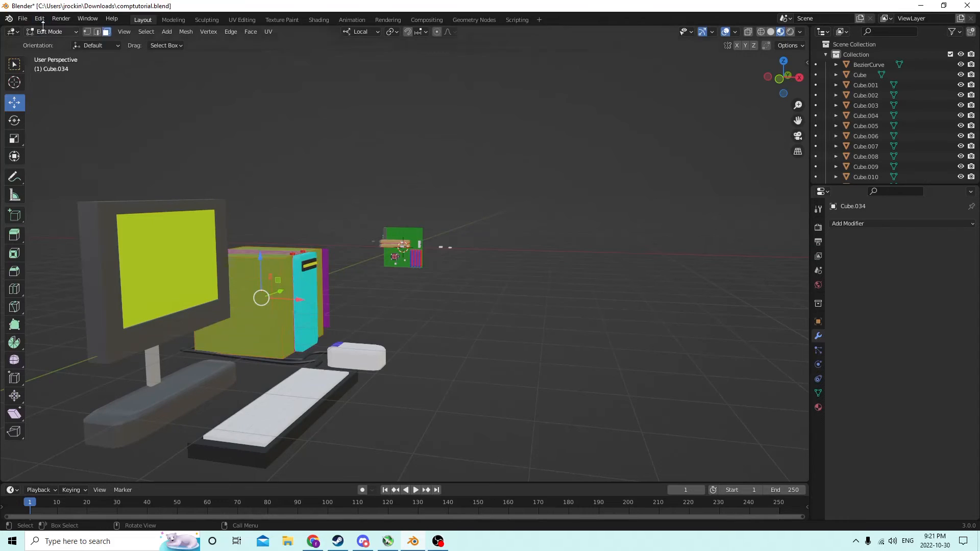
pyautogui.click(40, 19)
pyautogui.click(51, 30)
pyautogui.click(42, 20)
pyautogui.click(45, 29)
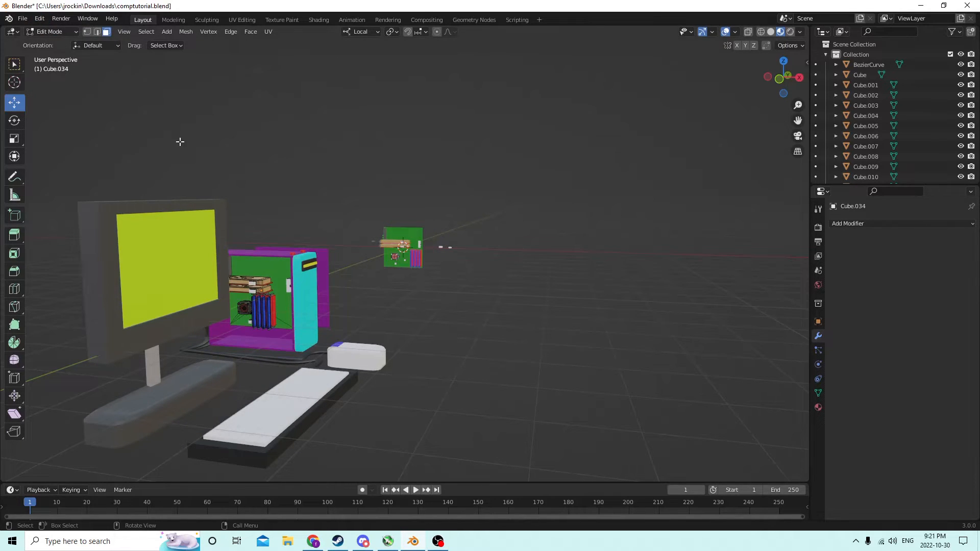
# - In Object Mode, add a separate 0.02 m cube and move it -0.11965 m along local Y to the case
pyautogui.hotkey('ctrl', 'z')
pyautogui.hotkey('ctrl', 'z')
pyautogui.hotkey('shift', 'a')
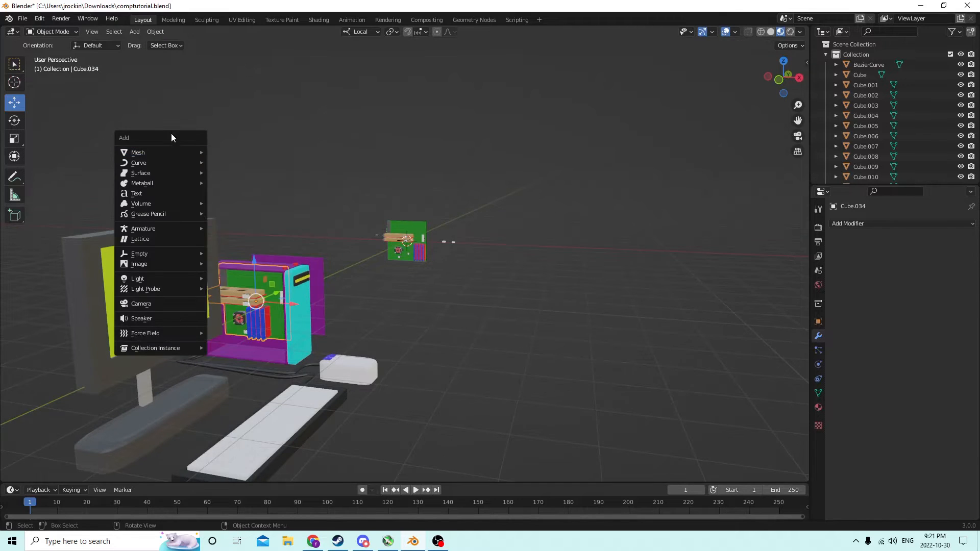
pyautogui.moveTo(159, 153)
pyautogui.click(234, 161)
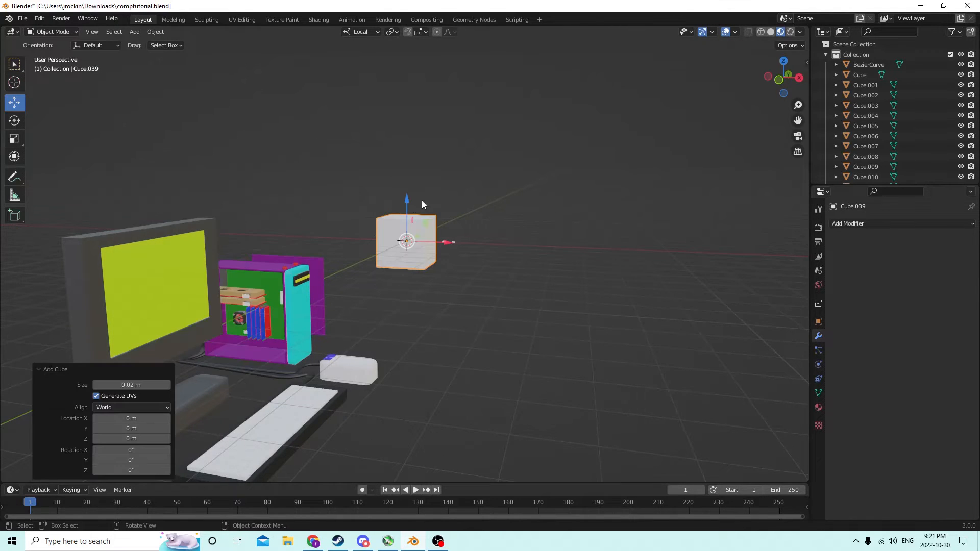
pyautogui.moveTo(422, 204); pyautogui.dragTo(528, 232, button='middle')
pyautogui.moveTo(502, 217); pyautogui.dragTo(214, 311)
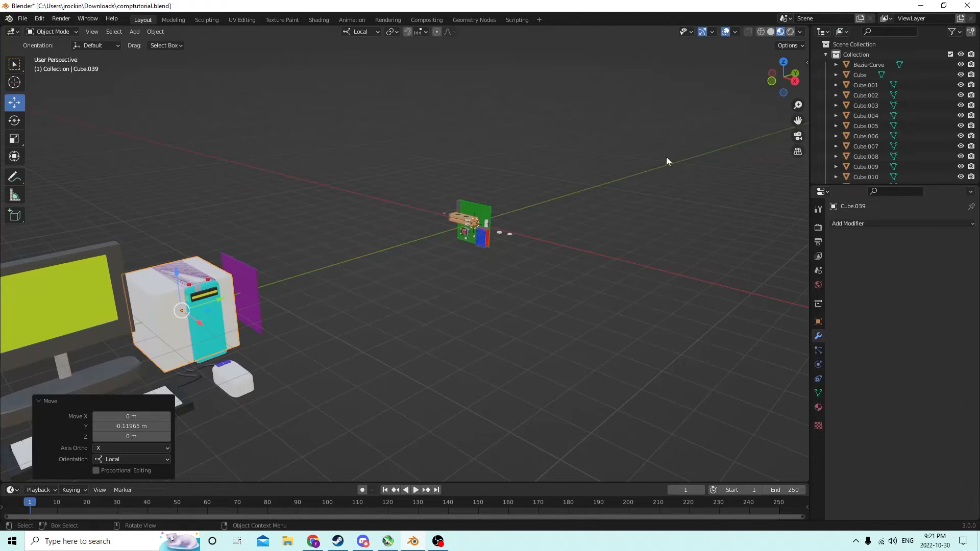
# - Switch the viewport to solid shading and scale the new cube uniformly by 0.195
pyautogui.click(771, 31)
pyautogui.moveTo(377, 225)
pyautogui.mouseDown(button='middle')
pyautogui.moveTo(402, 199)
pyautogui.moveTo(453, 204)
pyautogui.moveTo(431, 196)
pyautogui.moveTo(435, 206)
pyautogui.moveTo(458, 196)
pyautogui.moveTo(454, 188)
pyautogui.moveTo(466, 230)
pyautogui.moveTo(444, 265)
pyautogui.moveTo(454, 265)
pyautogui.mouseUp(button='middle')
pyautogui.press('s')
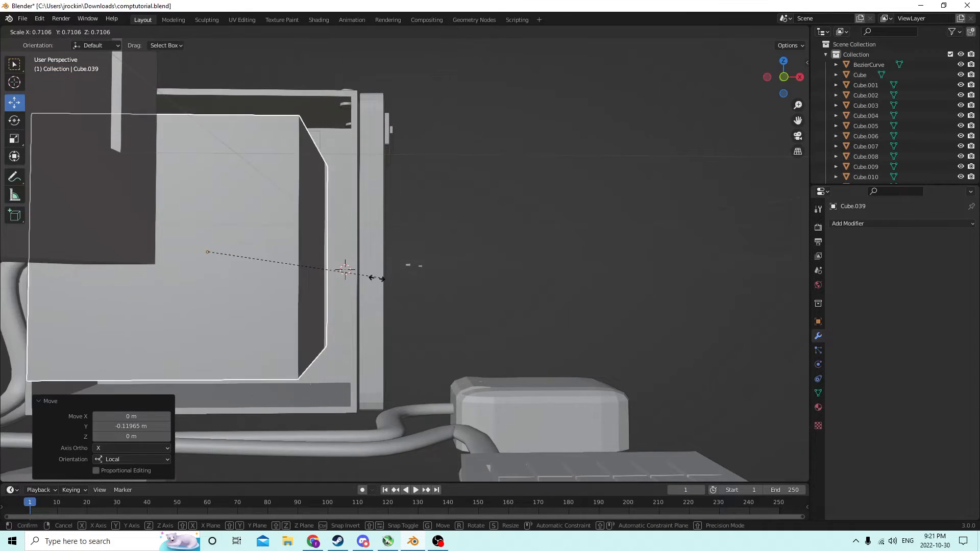
pyautogui.click(256, 252)
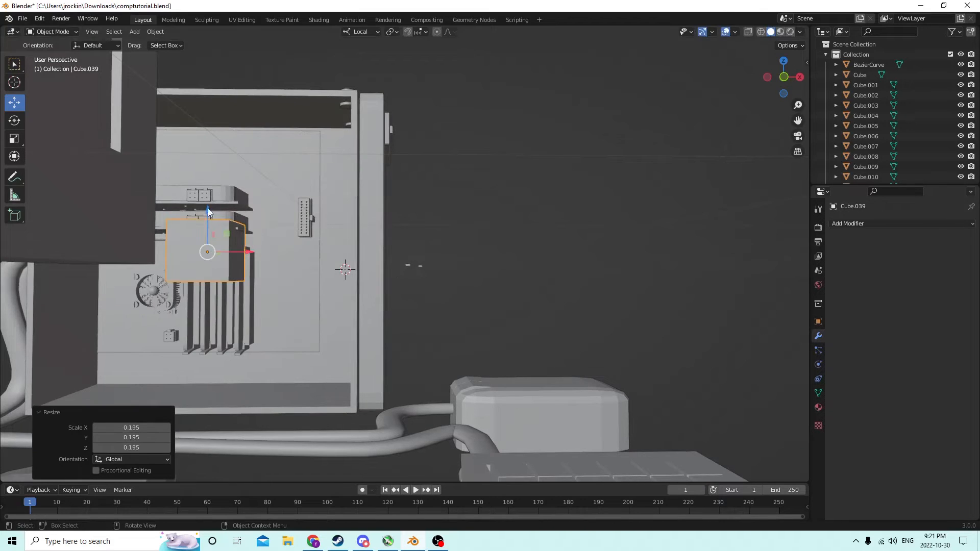
# - Position the cube on the case floor near the front by moving it -0.007805 m in Z, 0.005917 m in X and 0.000763 m in local Y
pyautogui.moveTo(207, 208); pyautogui.dragTo(204, 330)
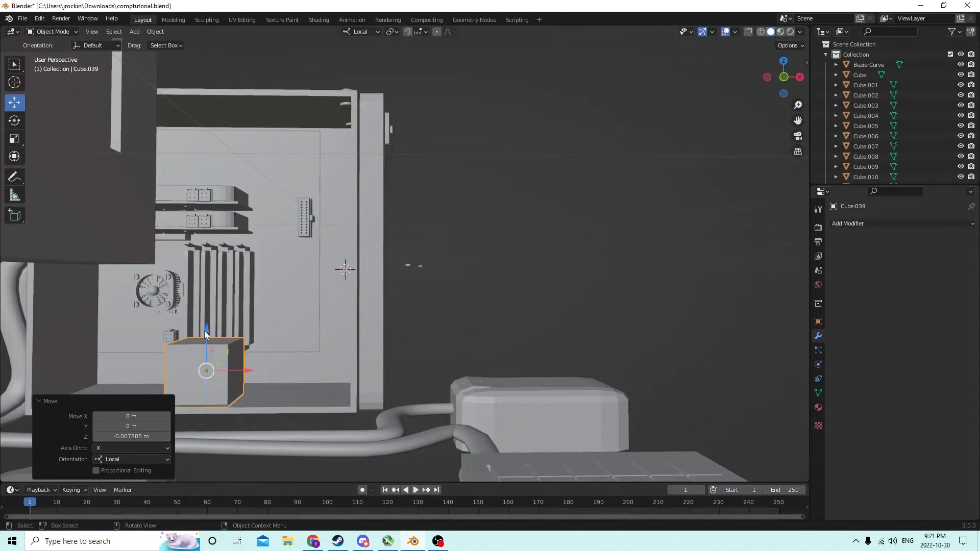
pyautogui.moveTo(204, 331); pyautogui.dragTo(240, 326, button='middle')
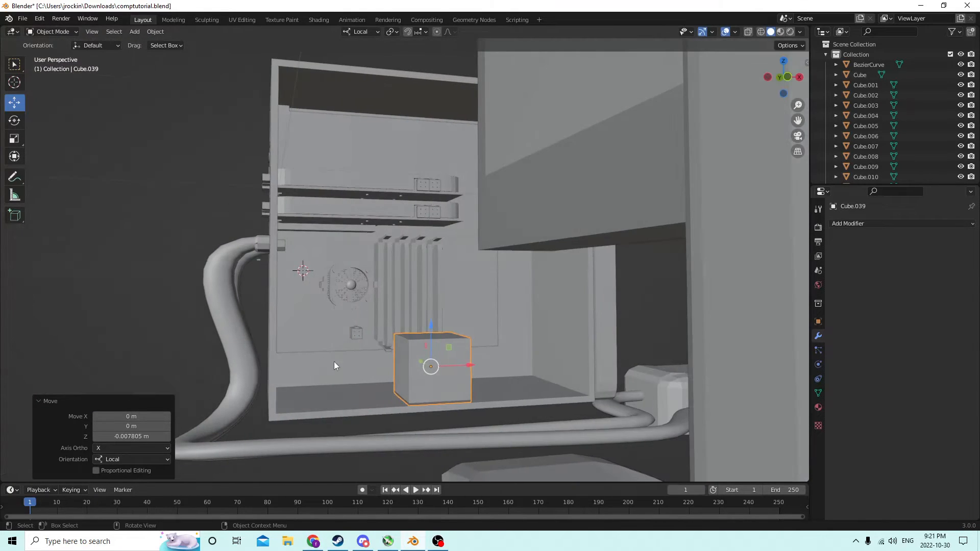
pyautogui.moveTo(463, 365); pyautogui.dragTo(549, 350)
pyautogui.moveTo(549, 350); pyautogui.dragTo(653, 318, button='middle')
pyautogui.moveTo(720, 174); pyautogui.dragTo(727, 194, button='middle')
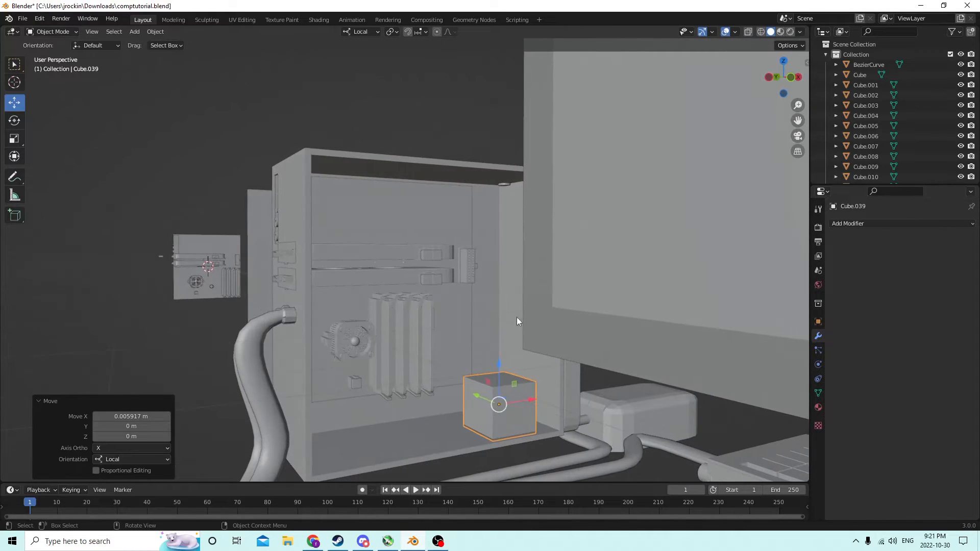
pyautogui.moveTo(524, 394); pyautogui.dragTo(476, 387)
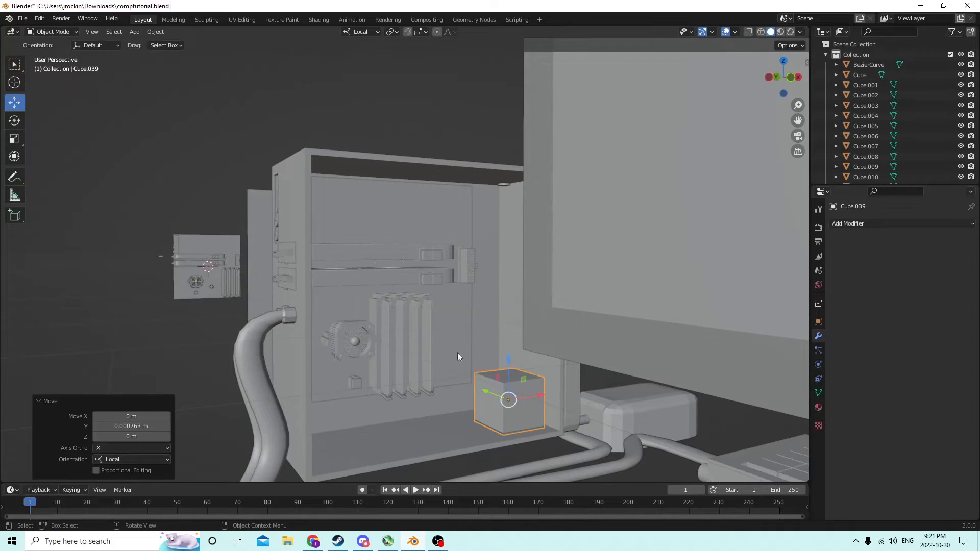
# - Stretch the cube into a wider box by scaling it 1.502 along local Y and 1.734 along local X
pyautogui.click(20, 138)
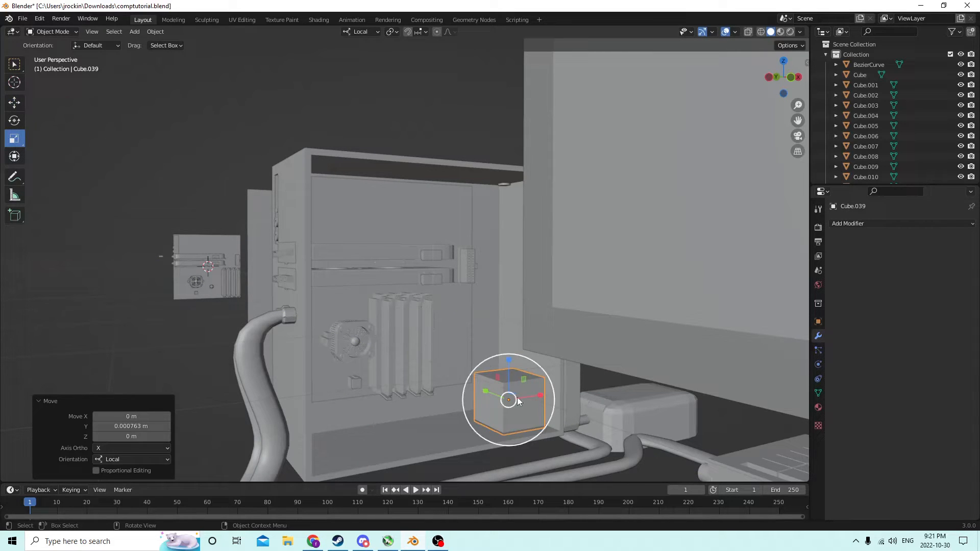
pyautogui.moveTo(485, 388); pyautogui.dragTo(469, 383)
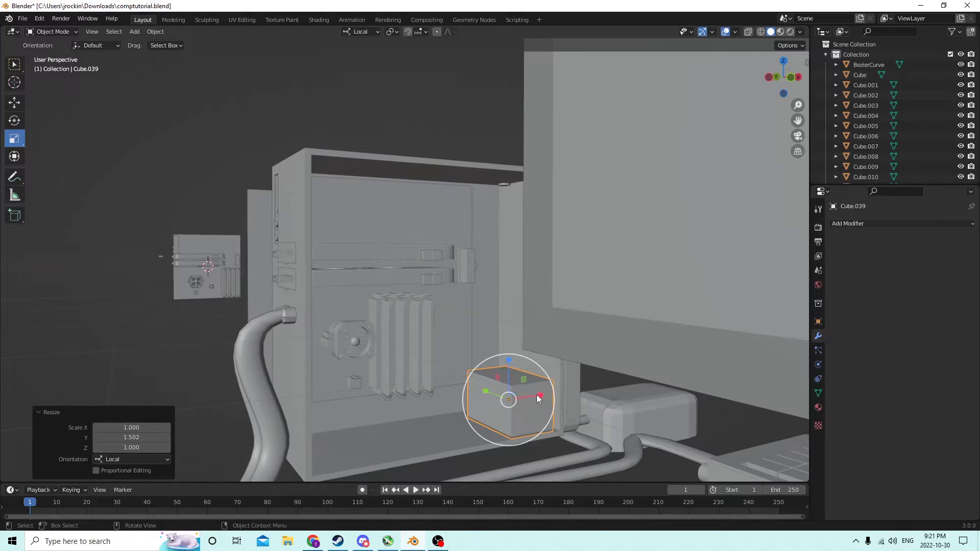
pyautogui.moveTo(539, 395); pyautogui.dragTo(570, 387)
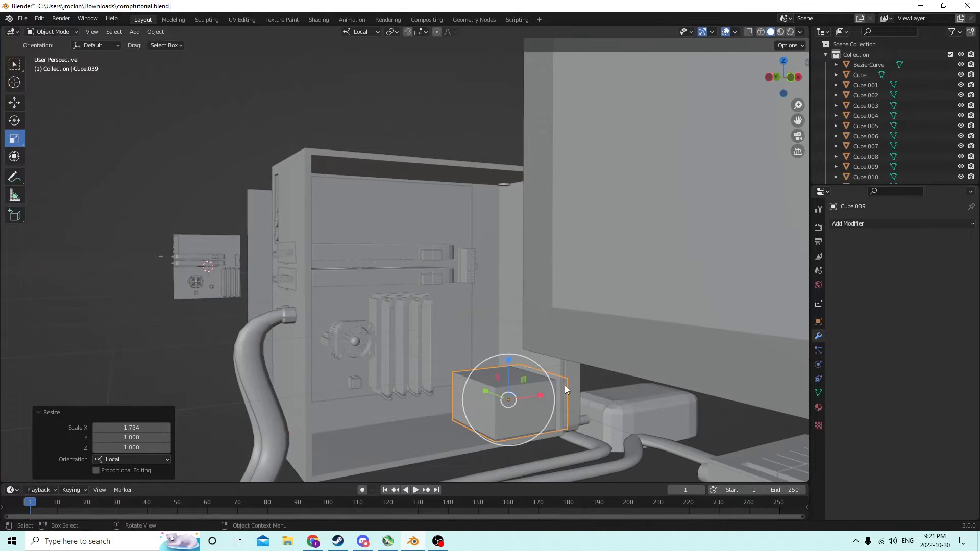
# - Scale the box on the case floor uniformly by 0.815
pyautogui.moveTo(564, 384); pyautogui.dragTo(547, 359, button='middle')
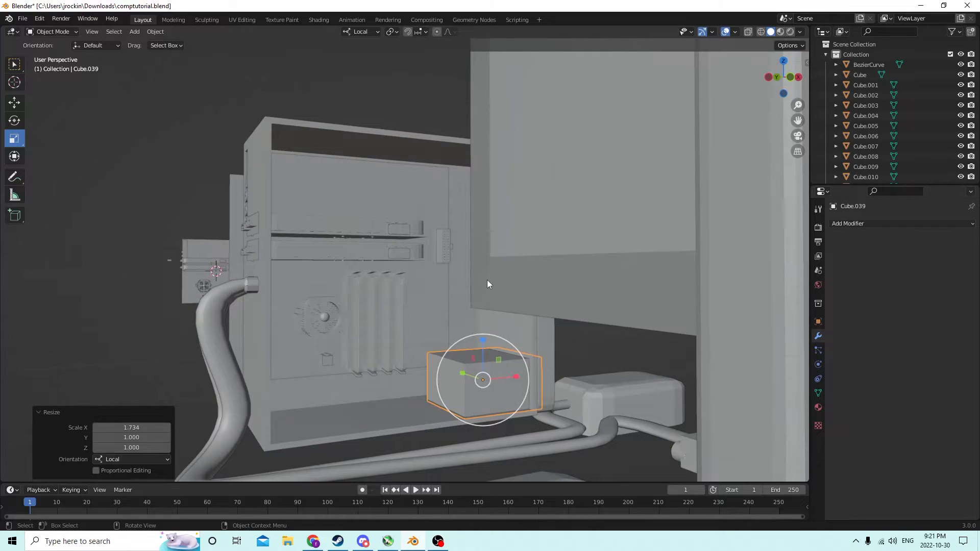
pyautogui.moveTo(488, 284); pyautogui.dragTo(442, 274, button='middle')
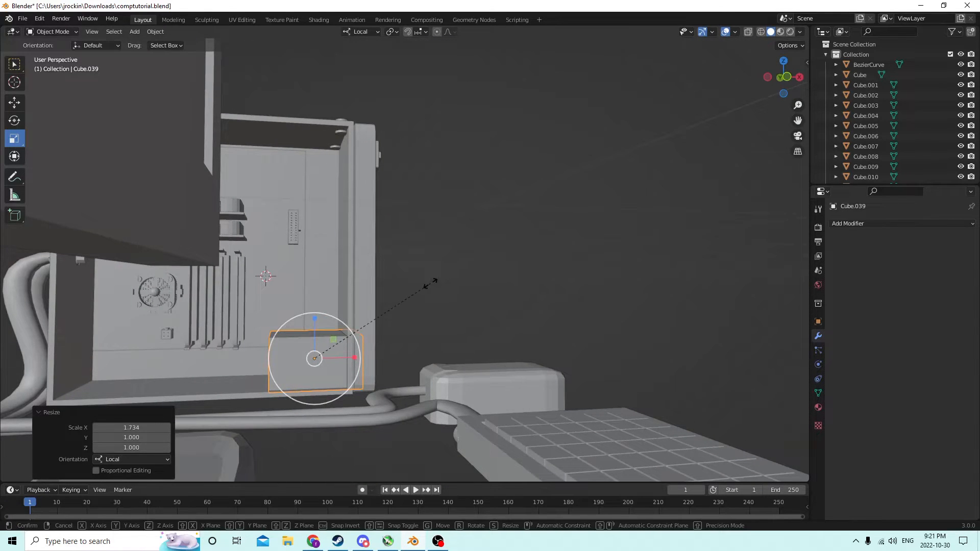
pyautogui.press('s')
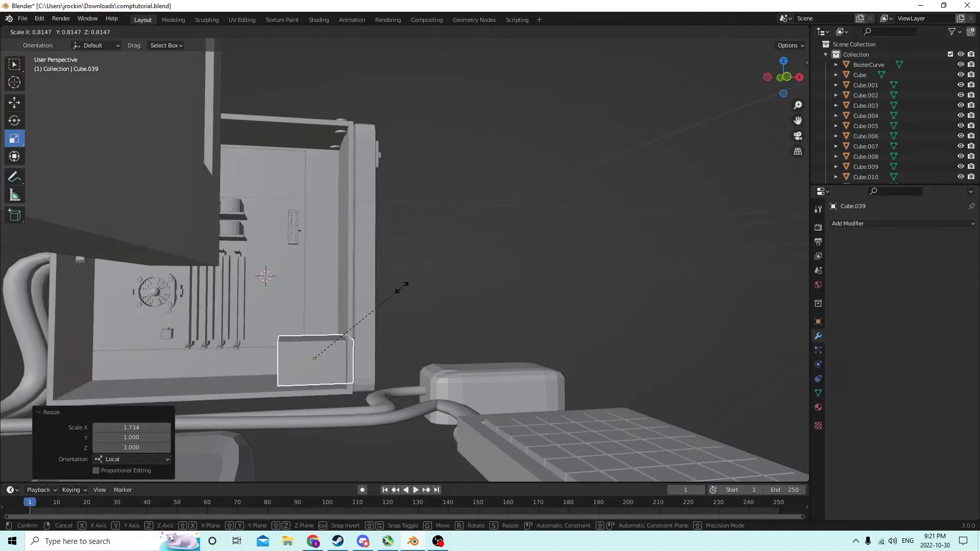
pyautogui.click(359, 325)
# - Pull the box out of the case along local X, and move it back inside by -0.014841 m on that axis
pyautogui.click(12, 104)
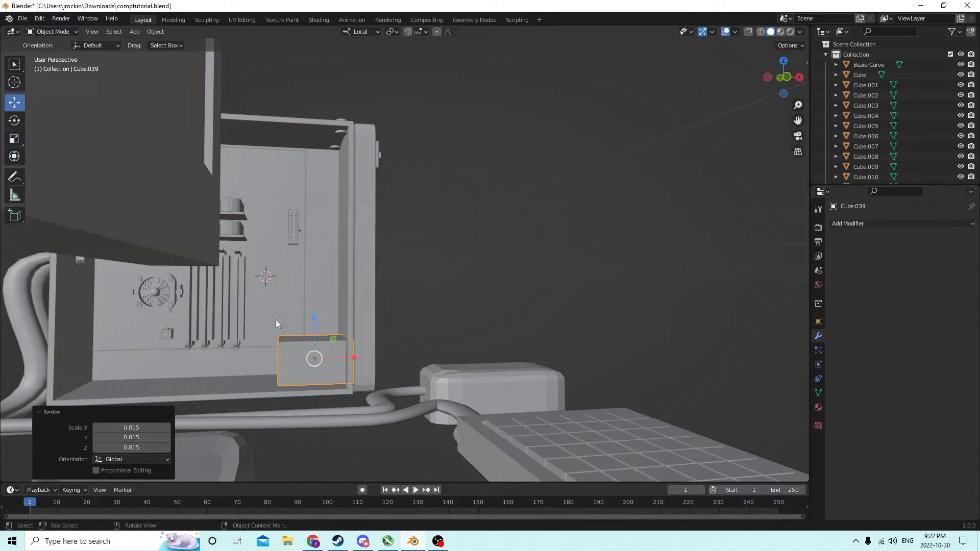
pyautogui.moveTo(356, 357); pyautogui.dragTo(519, 336)
pyautogui.moveTo(518, 336); pyautogui.dragTo(471, 335, button='middle')
pyautogui.moveTo(312, 339); pyautogui.dragTo(366, 330, button='middle')
pyautogui.moveTo(513, 362); pyautogui.dragTo(337, 360)
pyautogui.moveTo(337, 359); pyautogui.dragTo(363, 344, button='middle')
pyautogui.scroll(1, 361, 369)
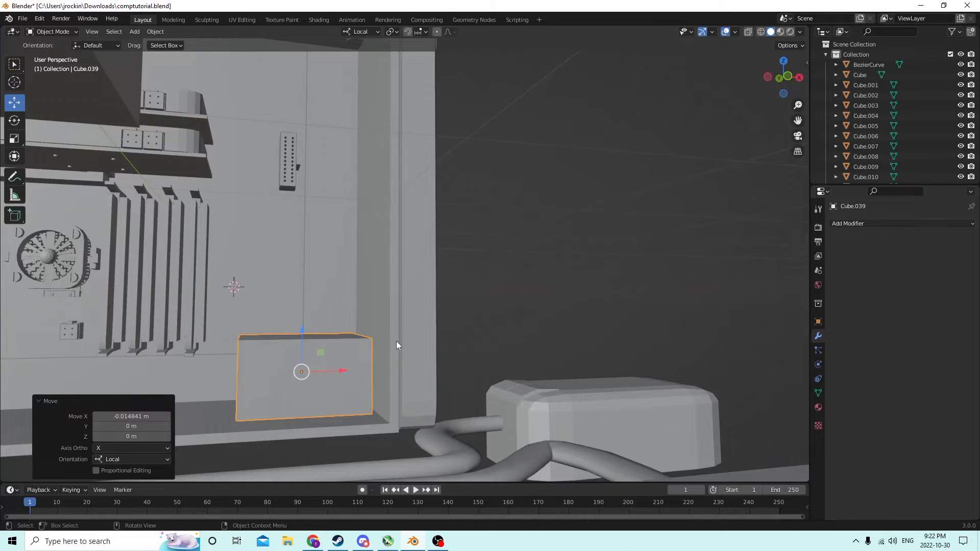
pyautogui.moveTo(394, 341)
pyautogui.mouseDown(button='middle')
pyautogui.moveTo(383, 343)
pyautogui.moveTo(403, 351)
pyautogui.mouseUp(button='middle')
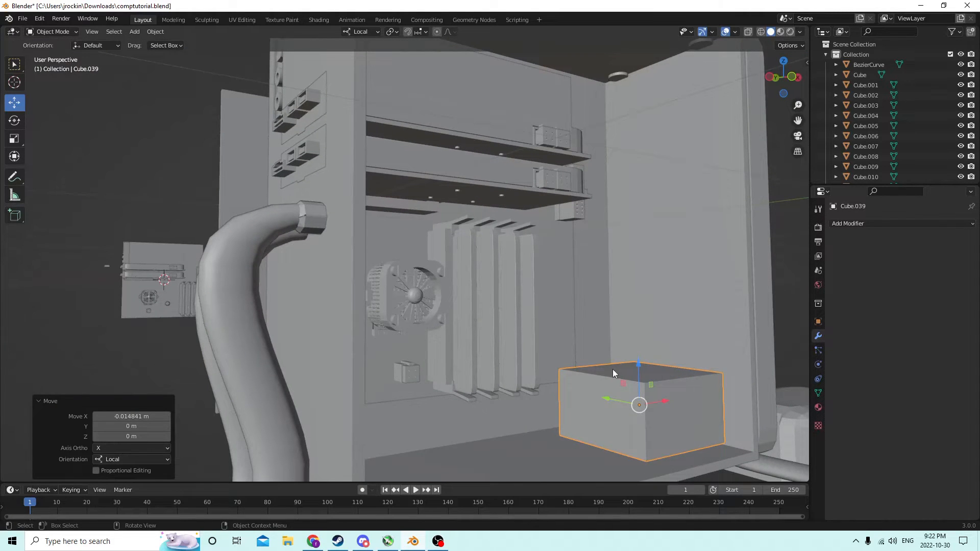
# - Scale the box uniformly by about 1.21 and nudge it 0.000089 m in local Z and 0.000393 m in local Y
pyautogui.press('s')
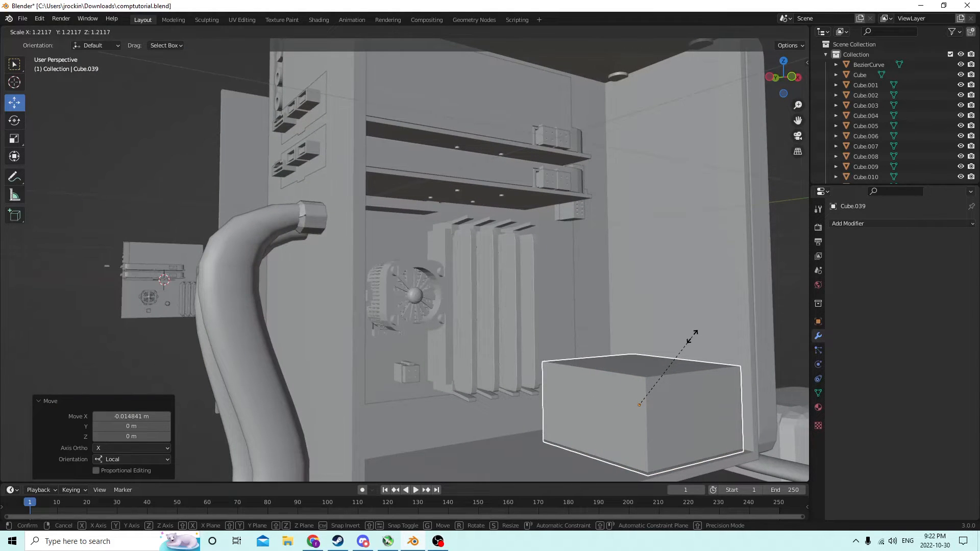
pyautogui.click(693, 339)
pyautogui.moveTo(641, 362); pyautogui.dragTo(644, 360)
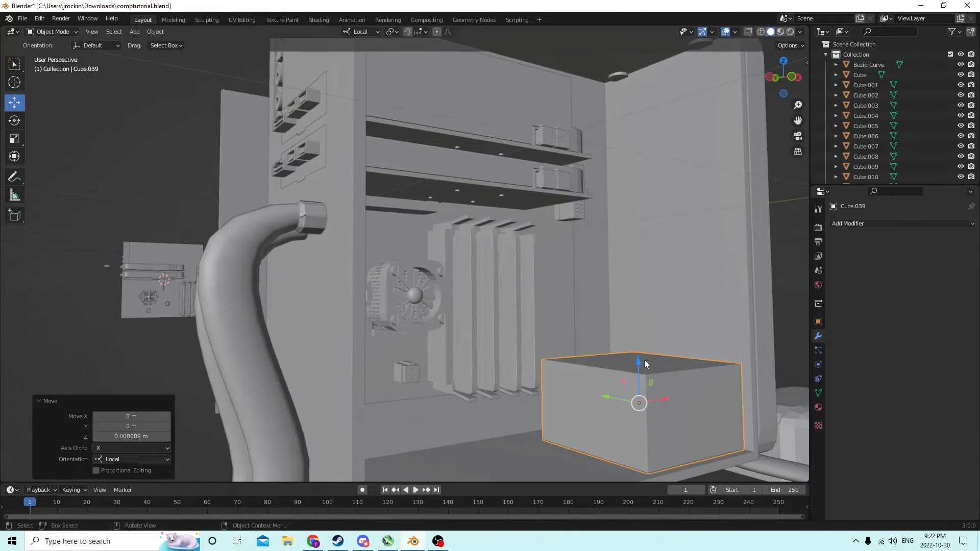
pyautogui.moveTo(644, 359); pyautogui.dragTo(636, 360, button='middle')
pyautogui.moveTo(525, 396); pyautogui.dragTo(526, 387)
pyautogui.moveTo(525, 387); pyautogui.dragTo(459, 366, button='middle')
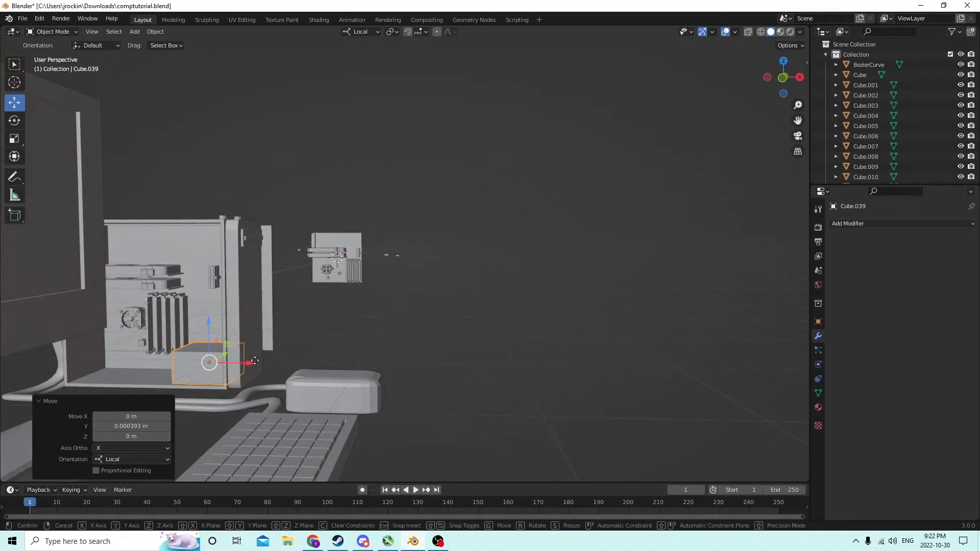
# - Move the box along local X into the open space outside the case and duplicate it in place
pyautogui.moveTo(224, 368); pyautogui.dragTo(492, 373)
pyautogui.moveTo(491, 372)
pyautogui.mouseDown(button='middle')
pyautogui.moveTo(473, 383)
pyautogui.moveTo(478, 367)
pyautogui.mouseUp(button='middle')
pyautogui.hotkey('shift', 'd')
pyautogui.rightClick(479, 338)
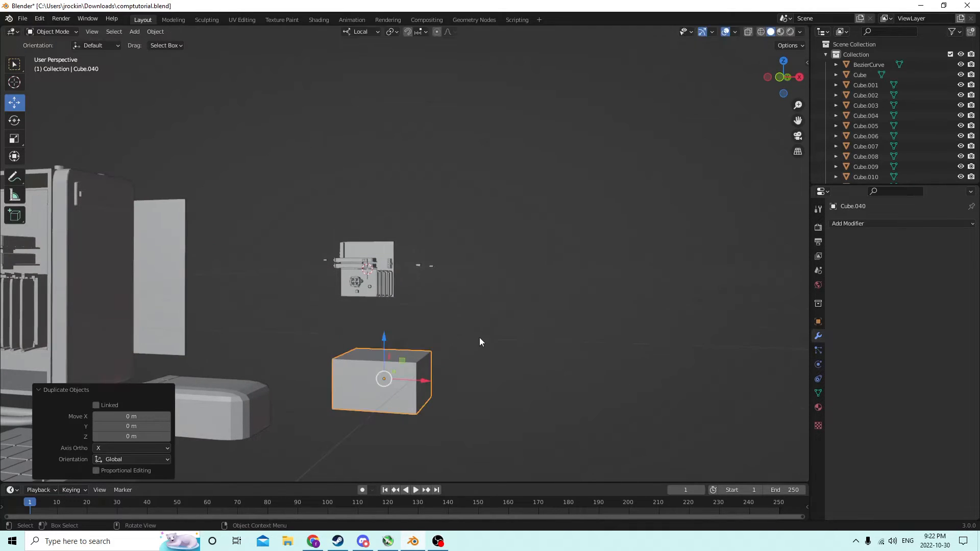
pyautogui.scroll(2, 492, 330)
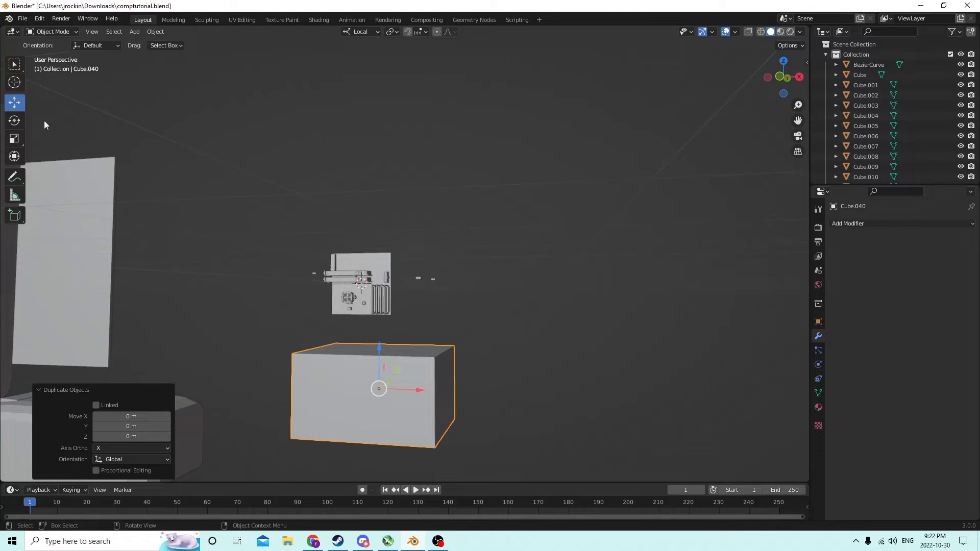
# - Shrink the duplicated box into a narrow block by scaling it 0.126 along local X and 0.371 along local Y
pyautogui.click(16, 144)
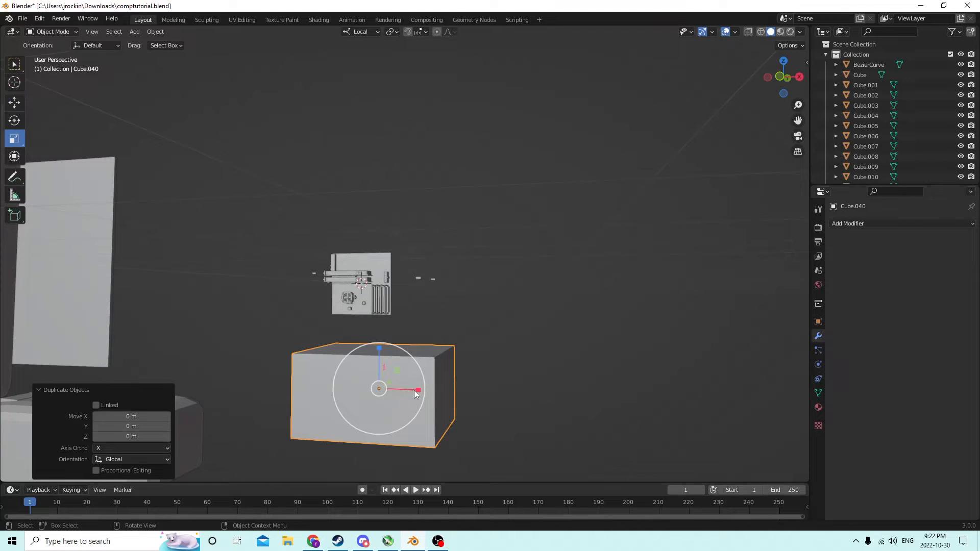
pyautogui.moveTo(414, 389); pyautogui.dragTo(379, 384)
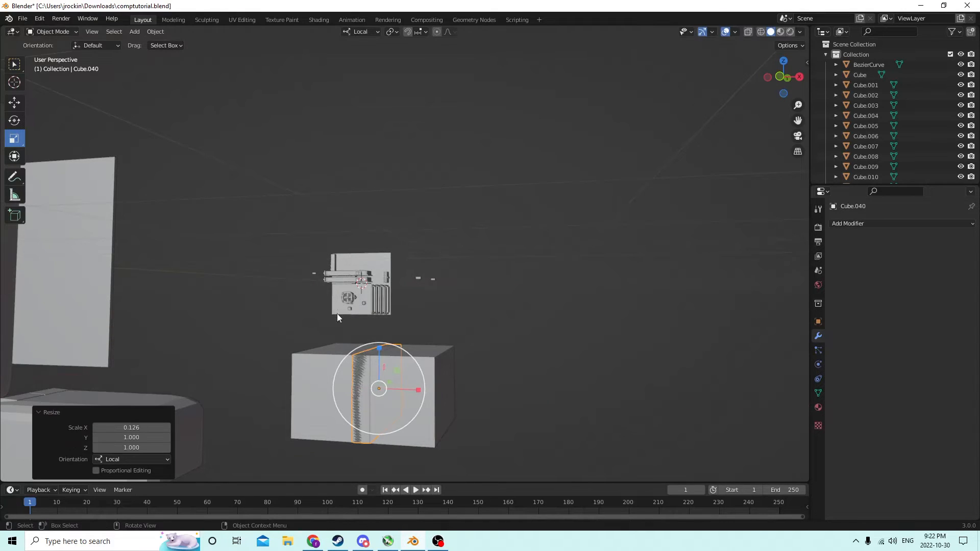
pyautogui.moveTo(337, 317); pyautogui.dragTo(311, 316, button='middle')
pyautogui.moveTo(191, 369); pyautogui.dragTo(173, 369)
pyautogui.moveTo(173, 369); pyautogui.dragTo(204, 372, button='middle')
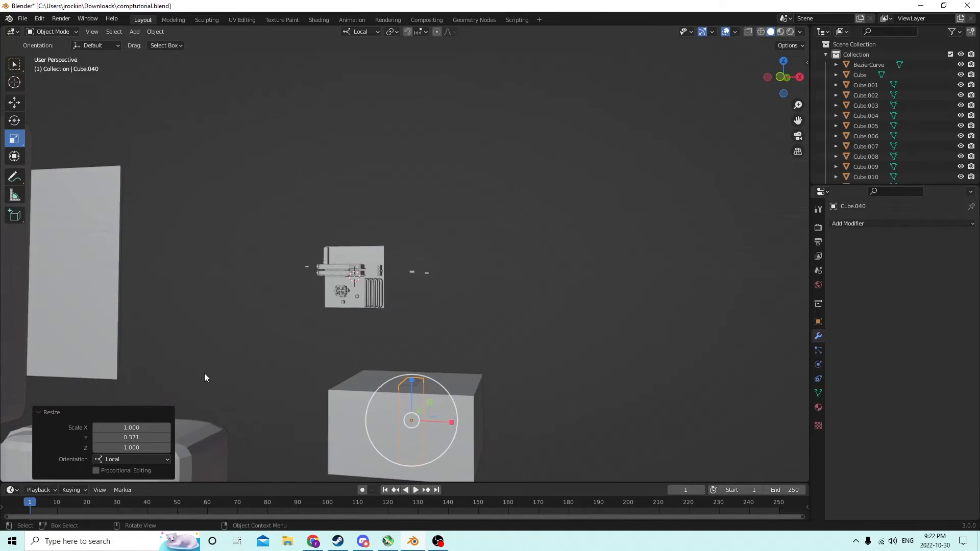
# - Duplicate the narrow block and move the copy 0.007023 m along local X, clear of the box
pyautogui.hotkey('shift', 'd')
pyautogui.rightClick(387, 338)
pyautogui.scroll(-3, 401, 341)
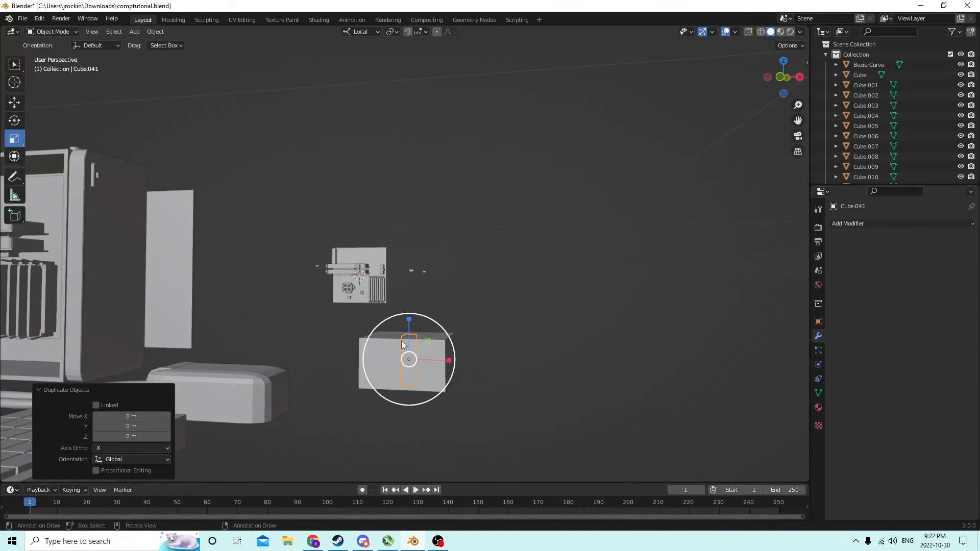
pyautogui.click(14, 102)
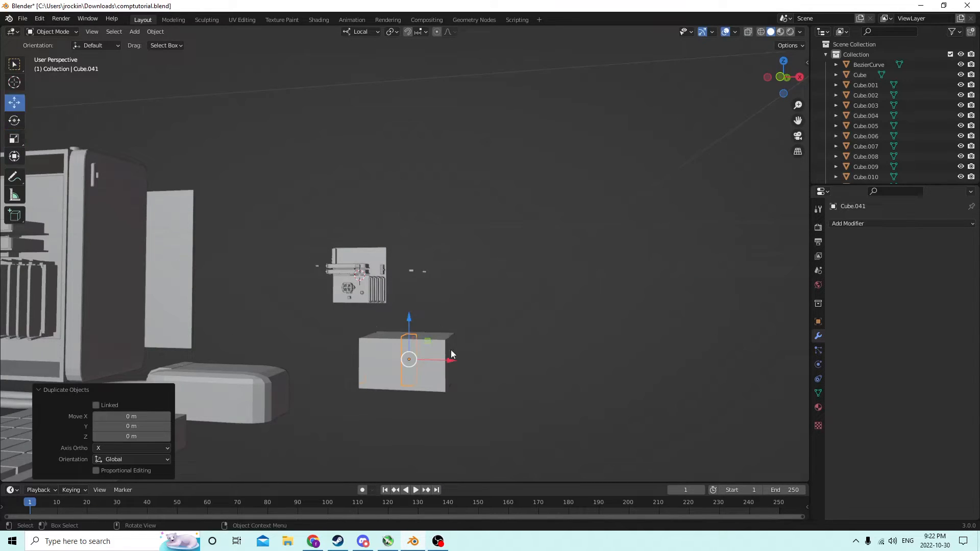
pyautogui.moveTo(451, 357); pyautogui.dragTo(535, 361)
pyautogui.scroll(2, 499, 363)
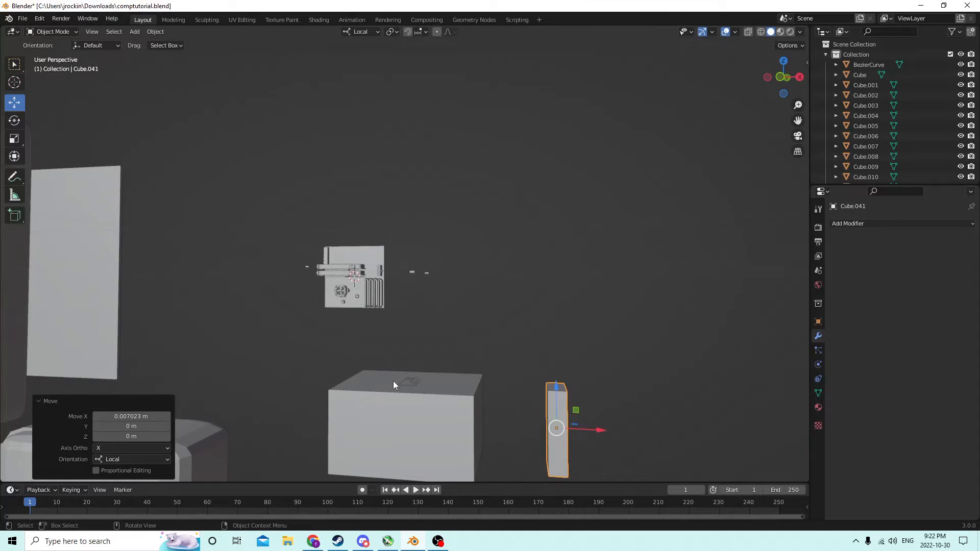
# - Raise the narrow block inside the box so it sticks out of the top, and move it 0.002158 m along local X
pyautogui.click(408, 382)
pyautogui.moveTo(411, 379); pyautogui.dragTo(414, 345)
pyautogui.moveTo(435, 389); pyautogui.dragTo(493, 392)
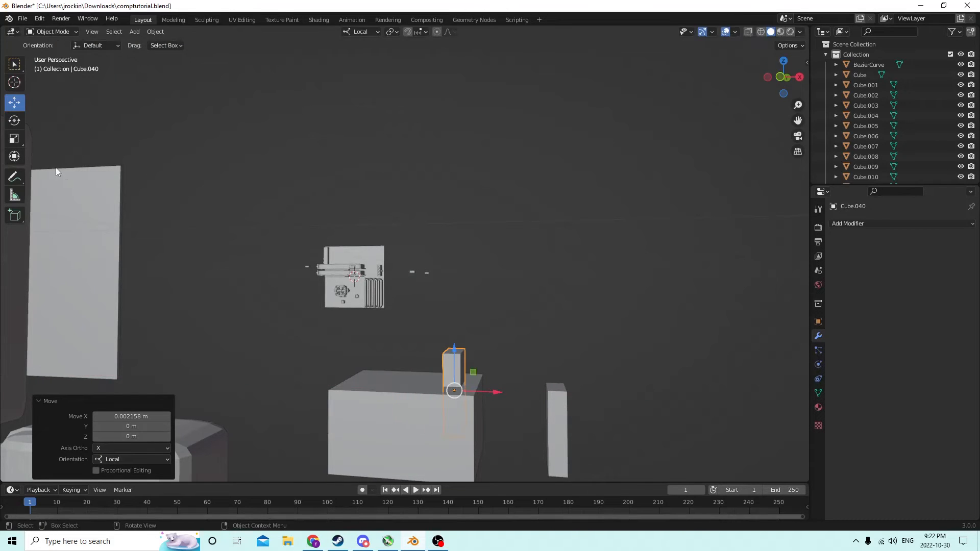
# - Reshape the raised block into a thin slat by scaling it 0.545 along local X and 1.922 along local Y
pyautogui.click(14, 139)
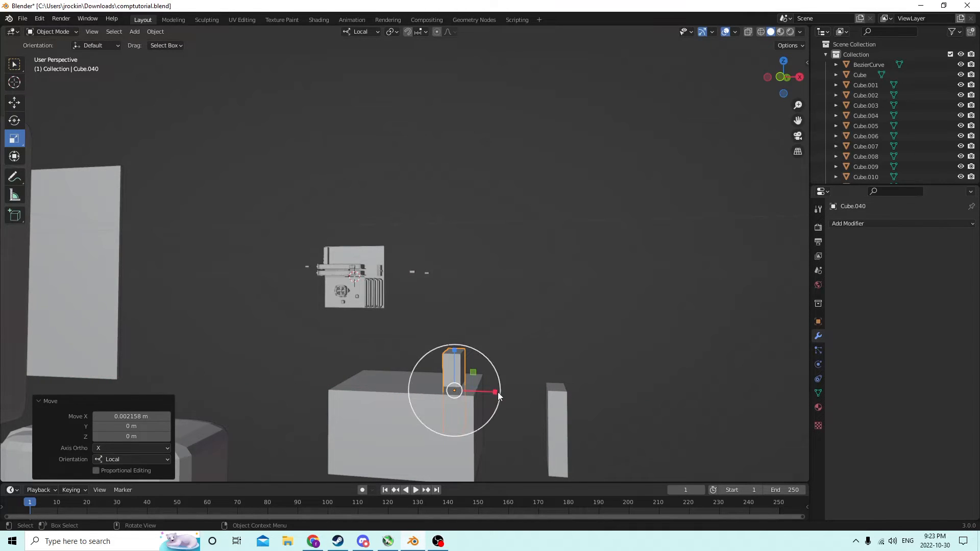
pyautogui.moveTo(493, 391); pyautogui.dragTo(449, 387)
pyautogui.moveTo(449, 388); pyautogui.dragTo(395, 385, button='middle')
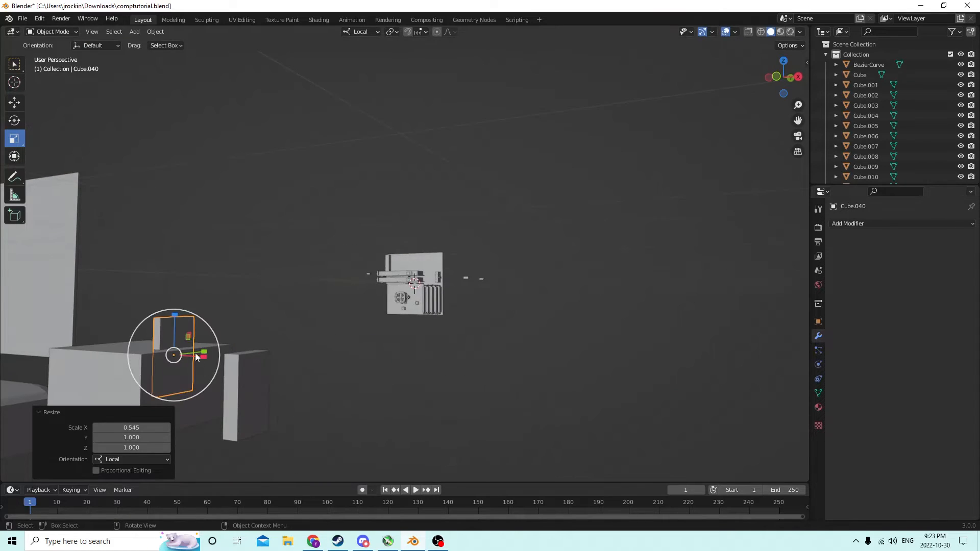
pyautogui.moveTo(195, 356); pyautogui.dragTo(237, 346)
pyautogui.moveTo(238, 346); pyautogui.dragTo(288, 351, button='middle')
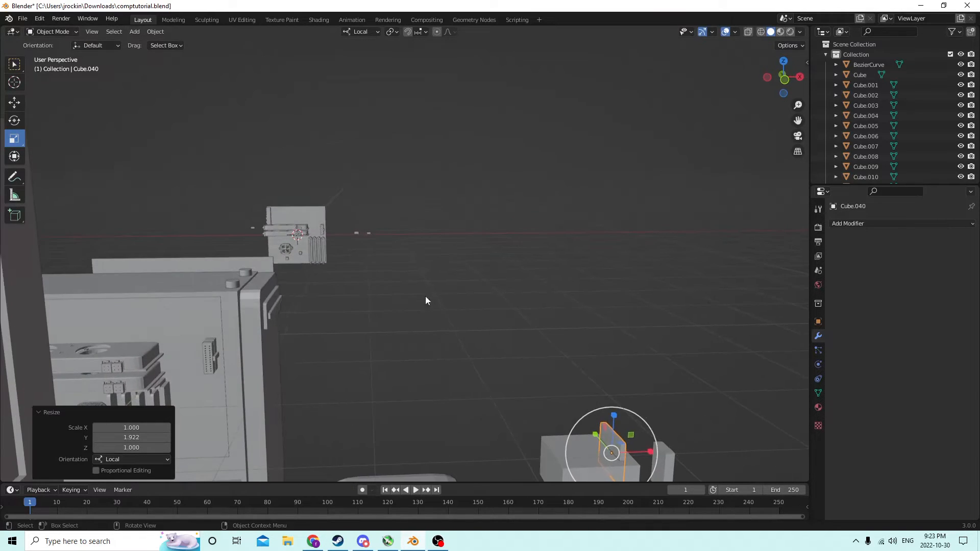
# - Thin the slat further by scaling it 0.573 along local X
pyautogui.moveTo(426, 300); pyautogui.dragTo(541, 299, button='middle')
pyautogui.moveTo(796, 122); pyautogui.dragTo(790, 10)
pyautogui.scroll(2, 586, 245)
pyautogui.moveTo(587, 245)
pyautogui.mouseDown(button='middle')
pyautogui.moveTo(579, 263)
pyautogui.moveTo(590, 253)
pyautogui.mouseUp(button='middle')
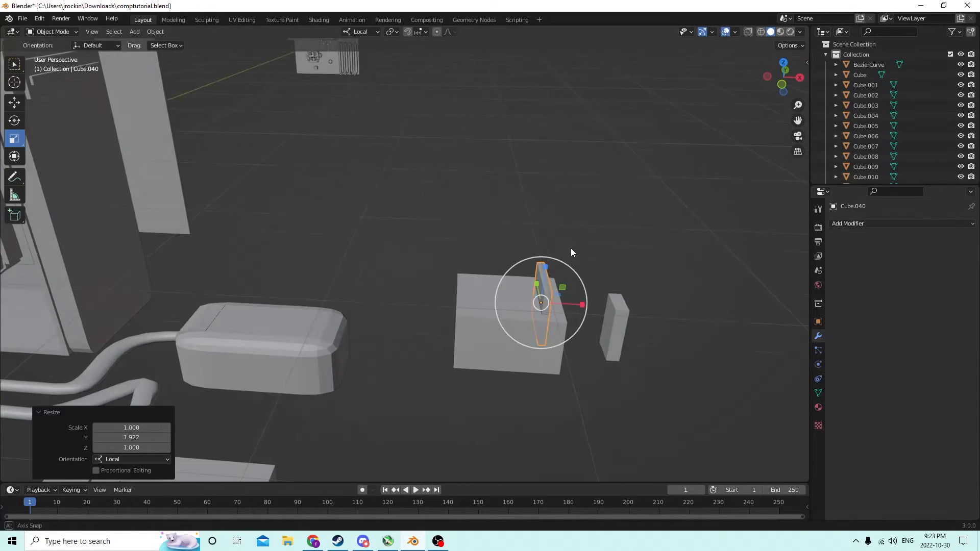
pyautogui.moveTo(576, 304); pyautogui.dragTo(559, 304)
pyautogui.moveTo(558, 305); pyautogui.dragTo(561, 237, button='middle')
pyautogui.scroll(3, 546, 301)
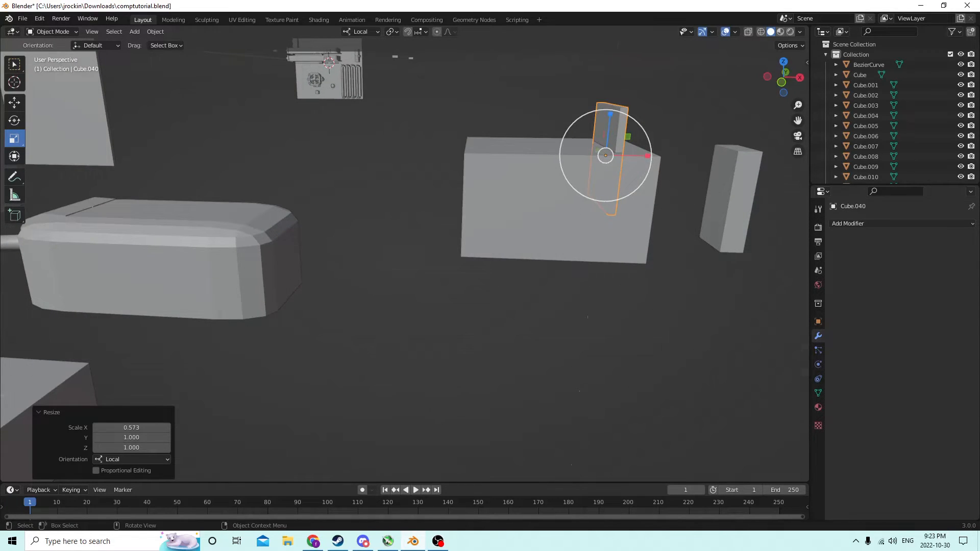
# - Lower the slat through the box by -0.001292 m in local Z and adjust its position slightly along local X
pyautogui.moveTo(607, 115); pyautogui.dragTo(605, 146)
pyautogui.click(23, 104)
pyautogui.moveTo(605, 146); pyautogui.dragTo(590, 150, button='middle')
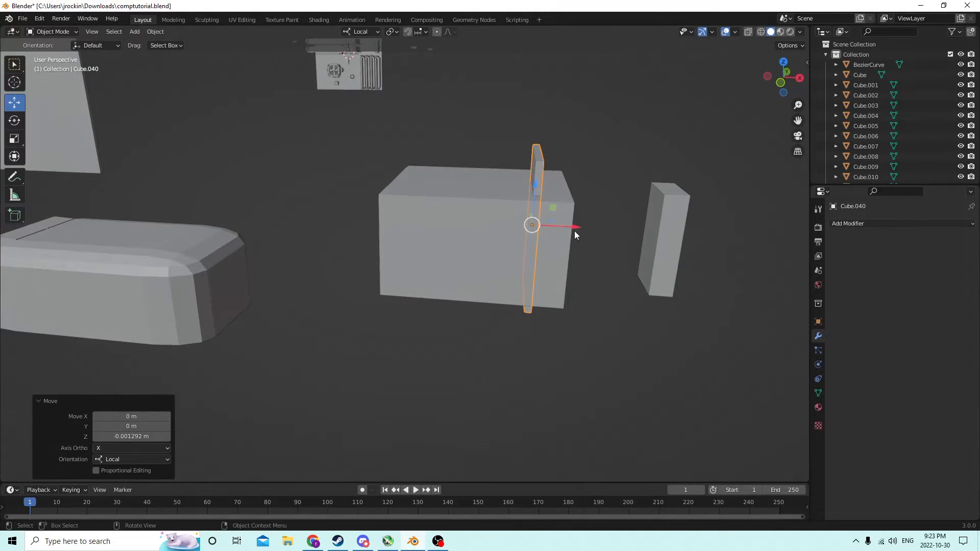
pyautogui.moveTo(574, 231); pyautogui.dragTo(579, 228)
pyautogui.moveTo(579, 228); pyautogui.dragTo(548, 284, button='middle')
# - Duplicate the slat twice across the box along local X, offsetting the second copy by -0.001112 m
pyautogui.hotkey('shift', 'd')
pyautogui.rightClick(611, 226)
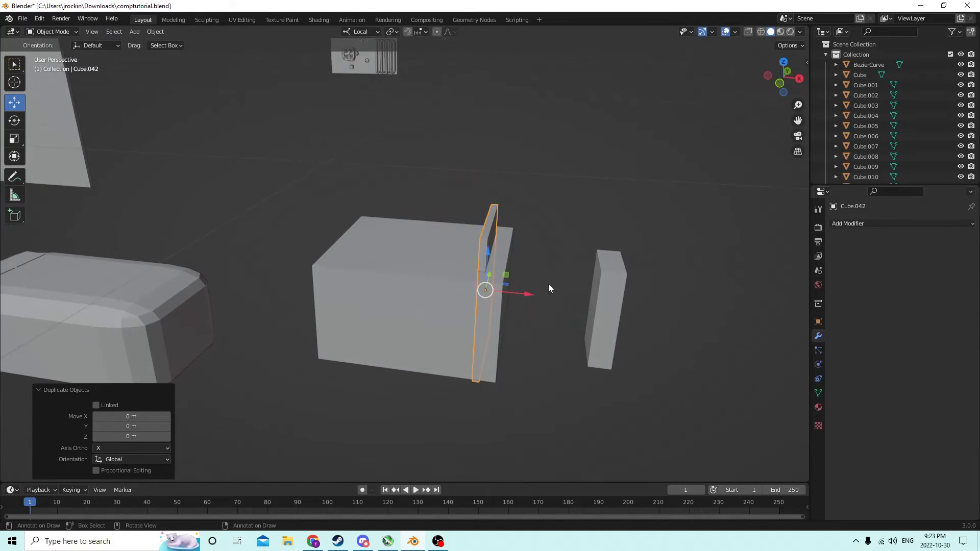
pyautogui.moveTo(528, 292); pyautogui.dragTo(464, 283)
pyautogui.hotkey('shift', 'd')
pyautogui.rightClick(552, 260)
pyautogui.moveTo(493, 273)
pyautogui.mouseDown(button='middle')
pyautogui.moveTo(475, 288)
pyautogui.moveTo(486, 262)
pyautogui.mouseUp(button='middle')
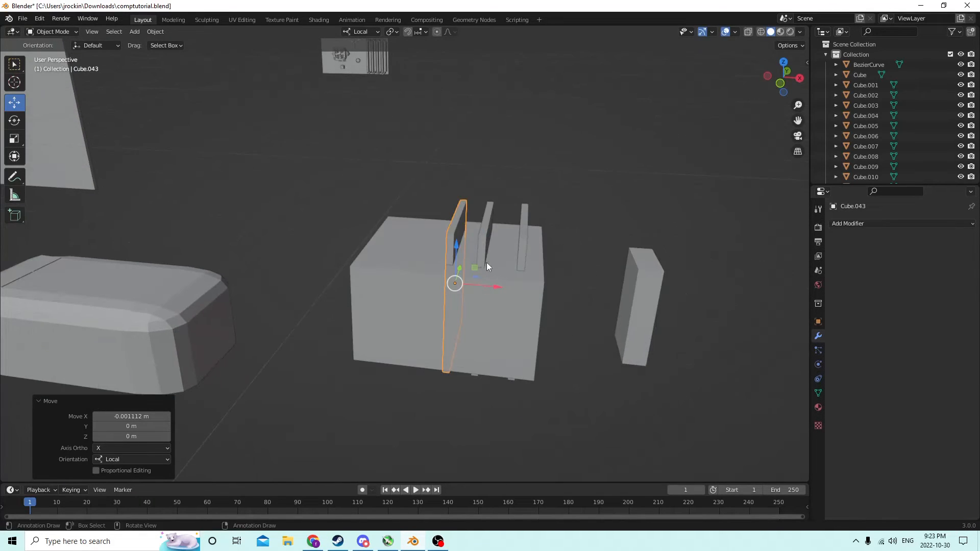
# - Tighten the slat spacing by shifting the middle slat toward its neighbor and moving the original slat -0.001528 m along local X
pyautogui.click(479, 250)
pyautogui.moveTo(512, 285); pyautogui.dragTo(501, 281)
pyautogui.click(524, 239)
pyautogui.press('g')
pyautogui.press('x')
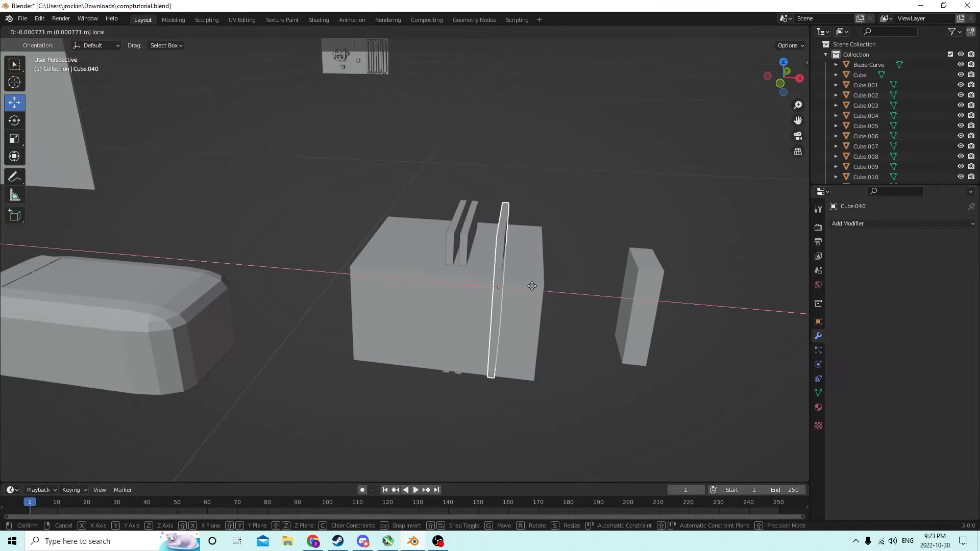
pyautogui.click(516, 278)
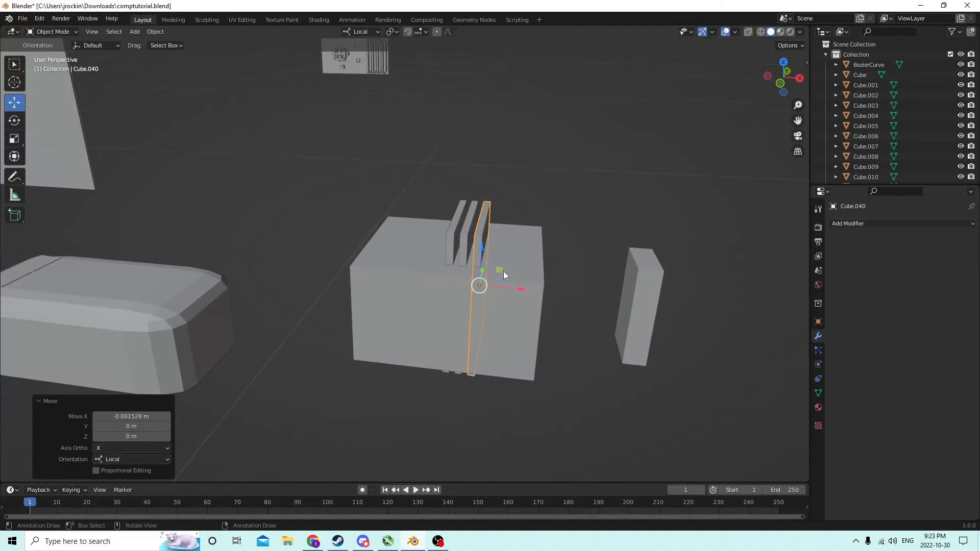
# - Duplicate the original slat and move the copy 0.000122 m along local X
pyautogui.hotkey('shift', 'd')
pyautogui.rightClick(512, 239)
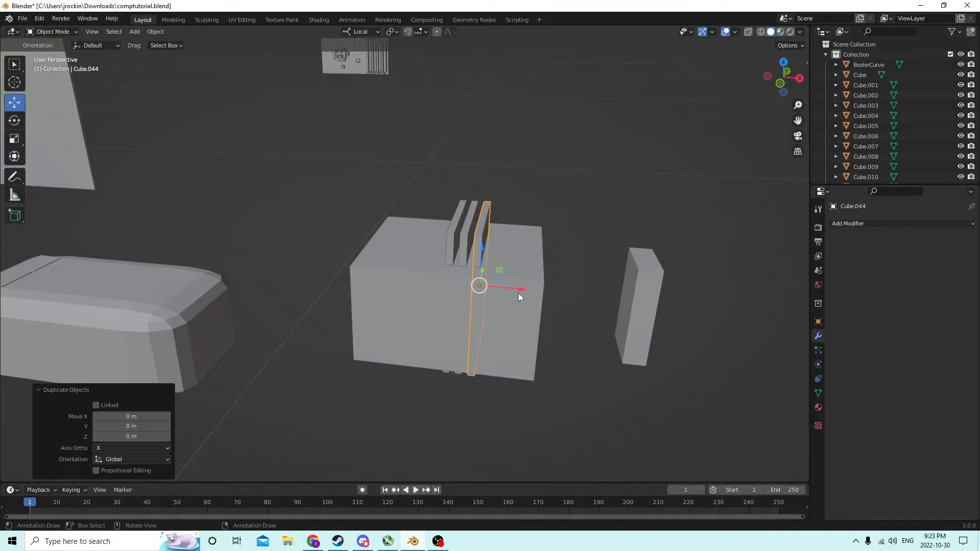
pyautogui.press('g')
pyautogui.press('x')
pyautogui.click(461, 239)
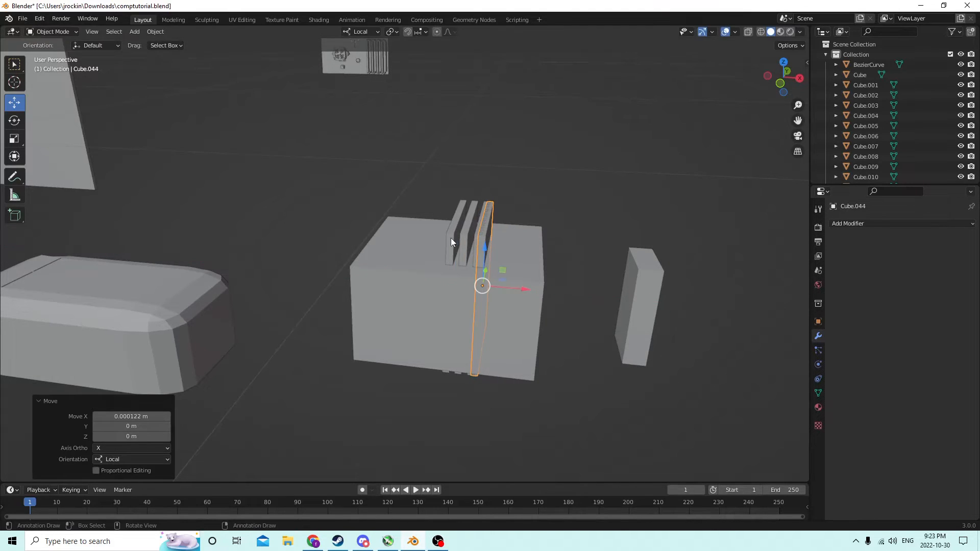
# - Duplicate the slat at the opposite end of the row and move the copy -0.000555 m along local X
pyautogui.click(451, 242)
pyautogui.hotkey('shift', 'd')
pyautogui.rightClick(534, 239)
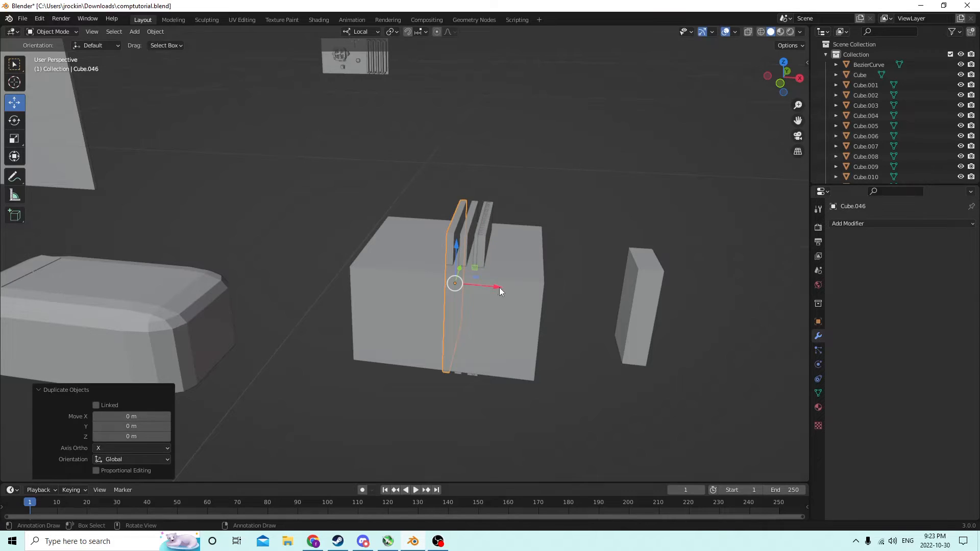
pyautogui.press('g')
pyautogui.press('x')
pyautogui.click(481, 279)
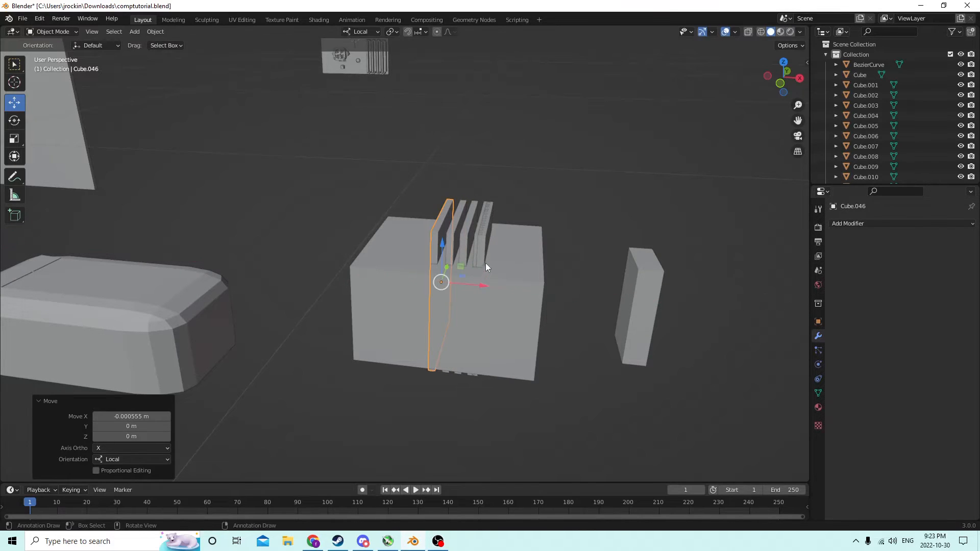
# - Select the row of slats together with the box, making the box the active object
pyautogui.click(477, 250)
pyautogui.keyDown('shift'); pyautogui.click(465, 244); pyautogui.keyUp('shift')
pyautogui.keyDown('shift'); pyautogui.click(454, 242); pyautogui.keyUp('shift')
pyautogui.keyDown('shift'); pyautogui.click(433, 244); pyautogui.keyUp('shift')
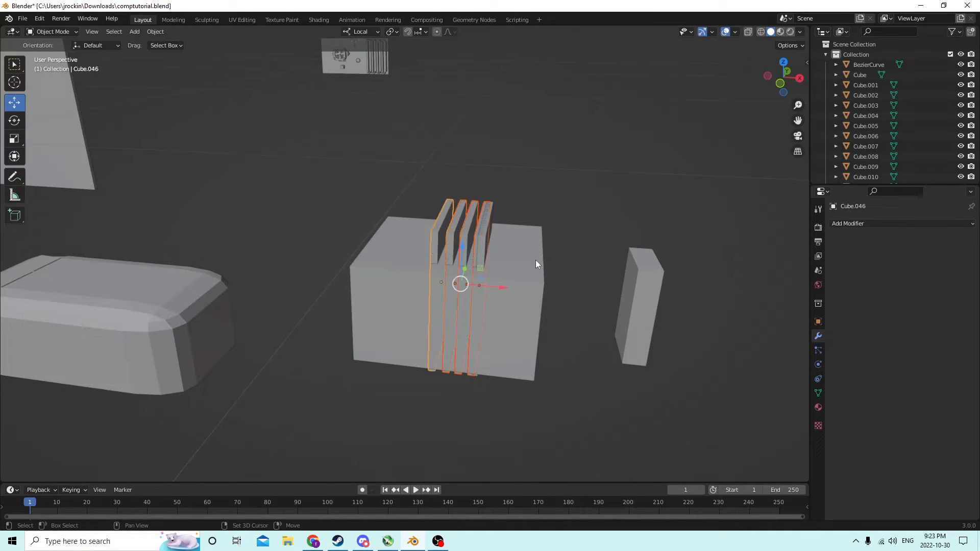
pyautogui.keyDown('shift'); pyautogui.click(535, 260); pyautogui.keyUp('shift')
# - Try a Bool Tool Auto Boolean operation on the selected slats and box, and undo it
pyautogui.click(156, 32)
pyautogui.moveTo(221, 369)
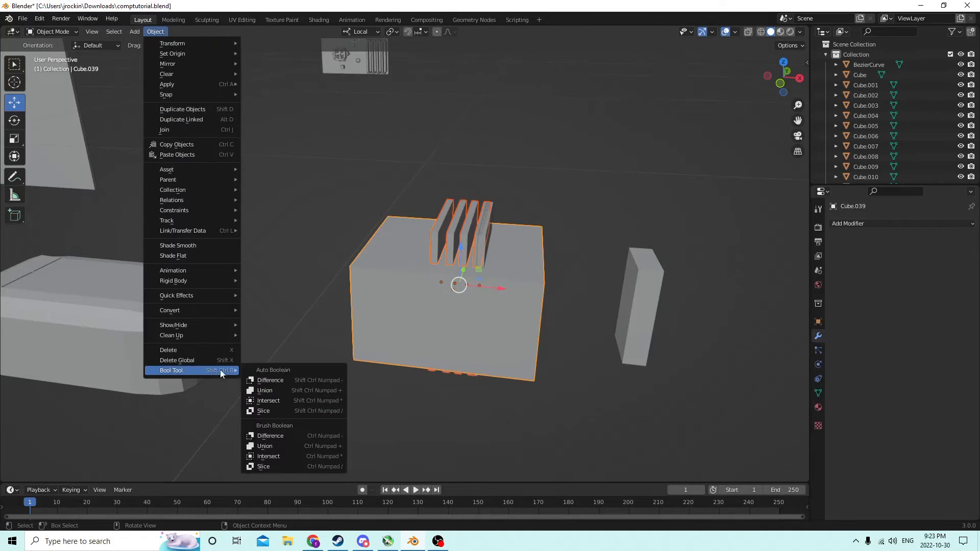
pyautogui.click(258, 387)
pyautogui.moveTo(257, 387); pyautogui.dragTo(186, 123, button='middle')
pyautogui.click(39, 18)
pyautogui.click(63, 37)
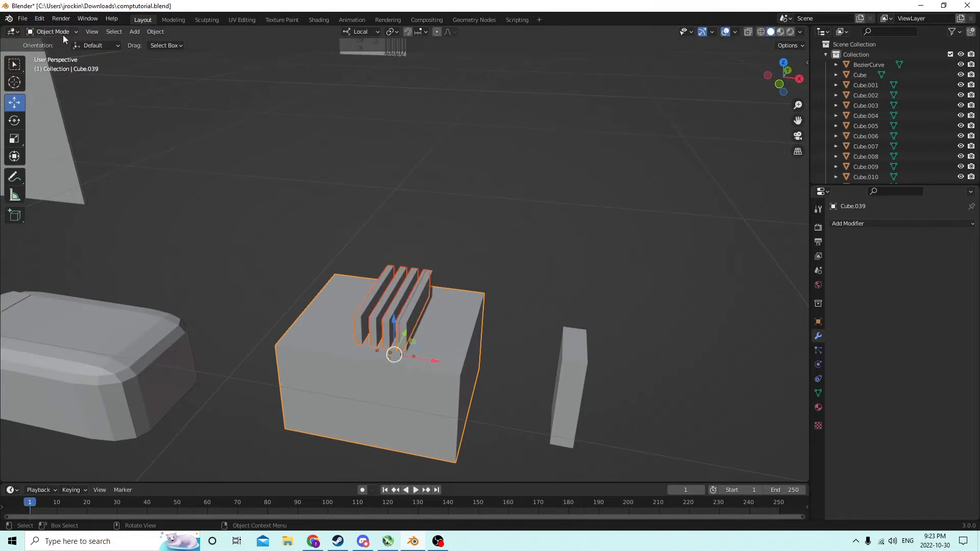
# - Select only the end slat nearest the separate slab and move it 0.000366 m along local X
pyautogui.keyDown('shift'); pyautogui.click(410, 316); pyautogui.keyUp('shift')
pyautogui.moveTo(421, 296); pyautogui.dragTo(428, 290, button='middle')
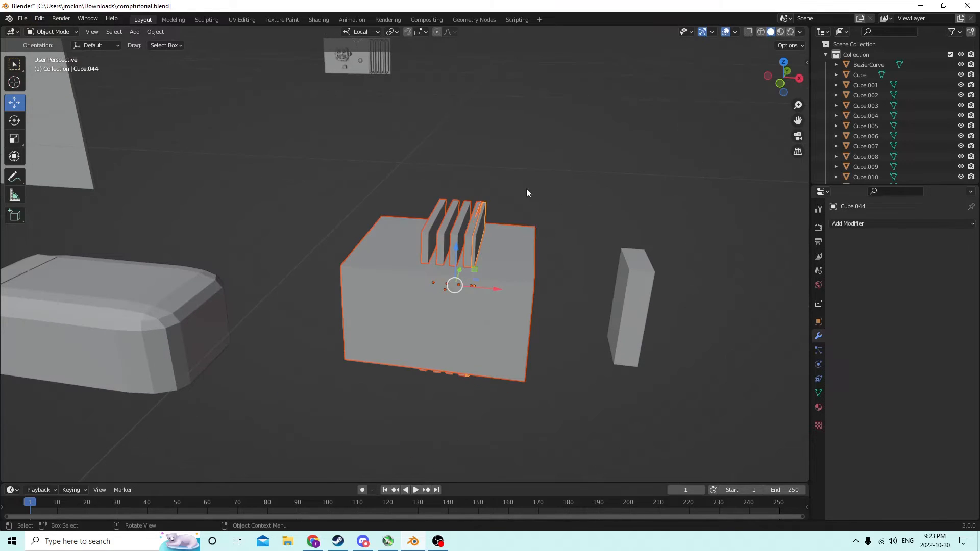
pyautogui.click(525, 189)
pyautogui.click(480, 234)
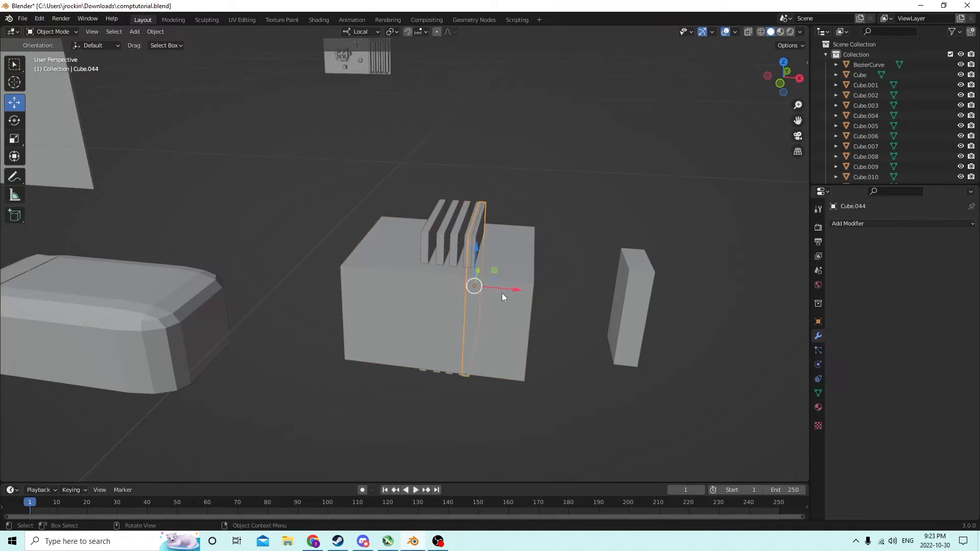
pyautogui.moveTo(512, 290); pyautogui.dragTo(520, 290)
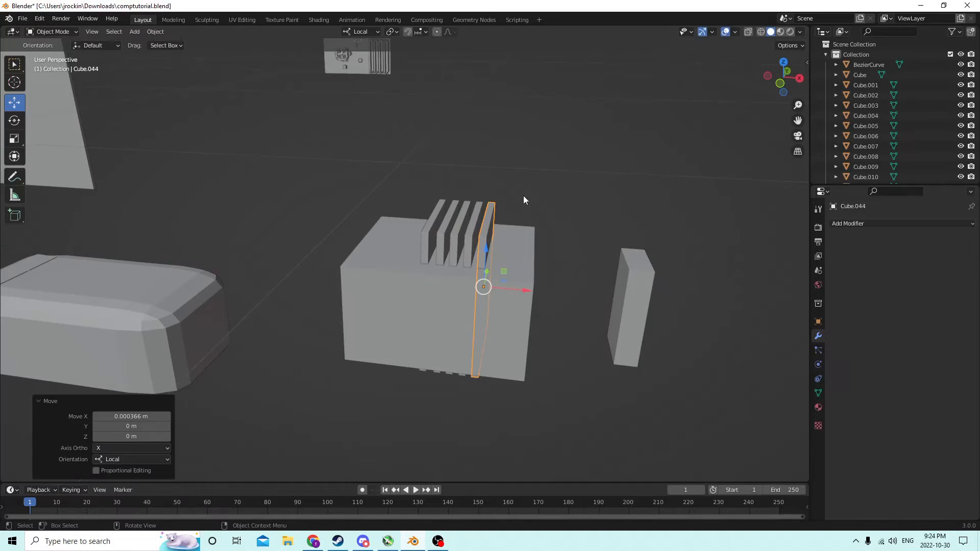
# - Select all five slats plus the box as the active object and subtract the slats with Bool Tool's Auto Boolean Difference
pyautogui.keyDown('shift'); pyautogui.click(467, 224); pyautogui.keyUp('shift')
pyautogui.keyDown('shift'); pyautogui.click(450, 225); pyautogui.keyUp('shift')
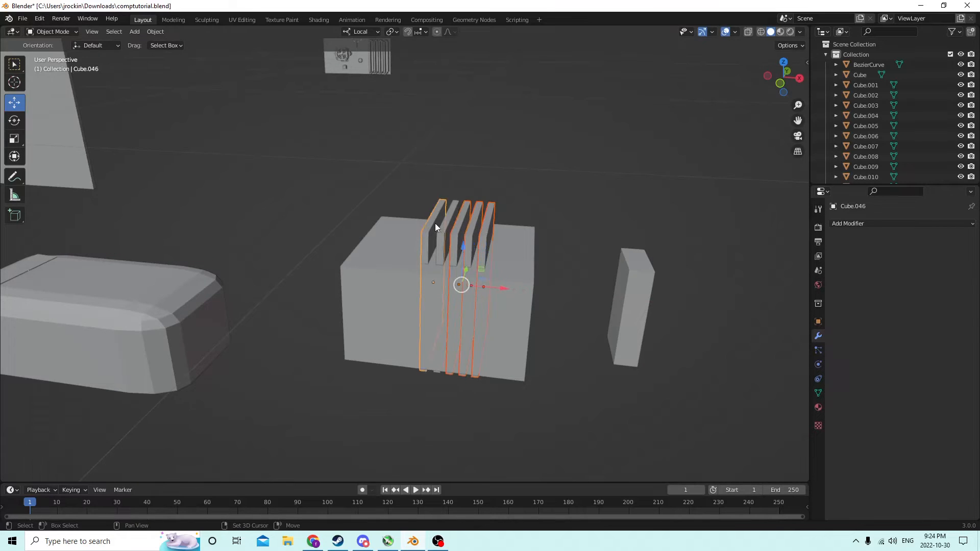
pyautogui.keyDown('shift'); pyautogui.click(433, 225); pyautogui.keyUp('shift')
pyautogui.keyDown('shift'); pyautogui.click(520, 266); pyautogui.keyUp('shift')
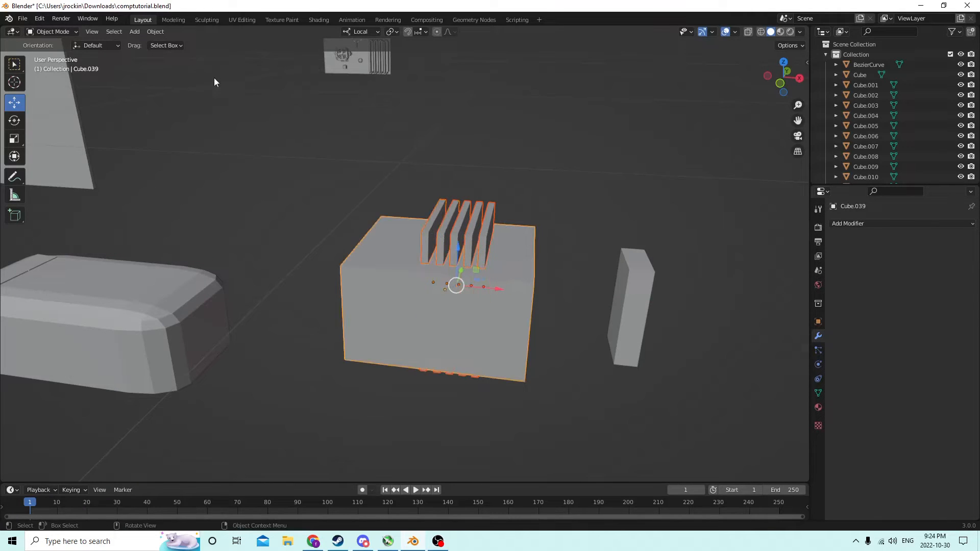
pyautogui.click(155, 31)
pyautogui.moveTo(203, 370)
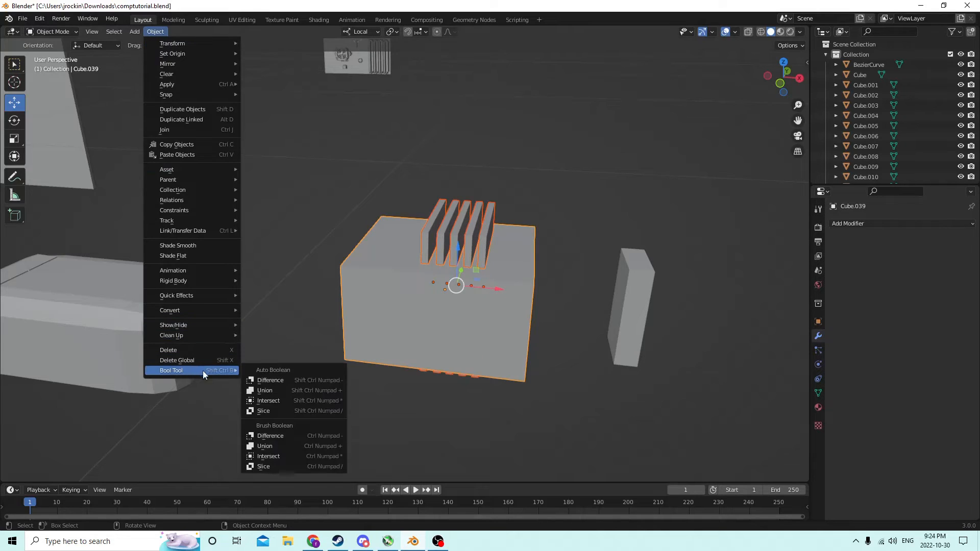
pyautogui.click(264, 381)
pyautogui.moveTo(313, 299); pyautogui.dragTo(399, 300, button='middle')
pyautogui.scroll(5, 357, 306)
pyautogui.scroll(-5, 382, 298)
pyautogui.scroll(3, 506, 291)
pyautogui.moveTo(506, 291); pyautogui.dragTo(523, 274, button='middle')
# - Try deleting the selected slot faces of the box in Edit Mode, and undo the deletion
pyautogui.press('Tab')
pyautogui.scroll(4, 546, 275)
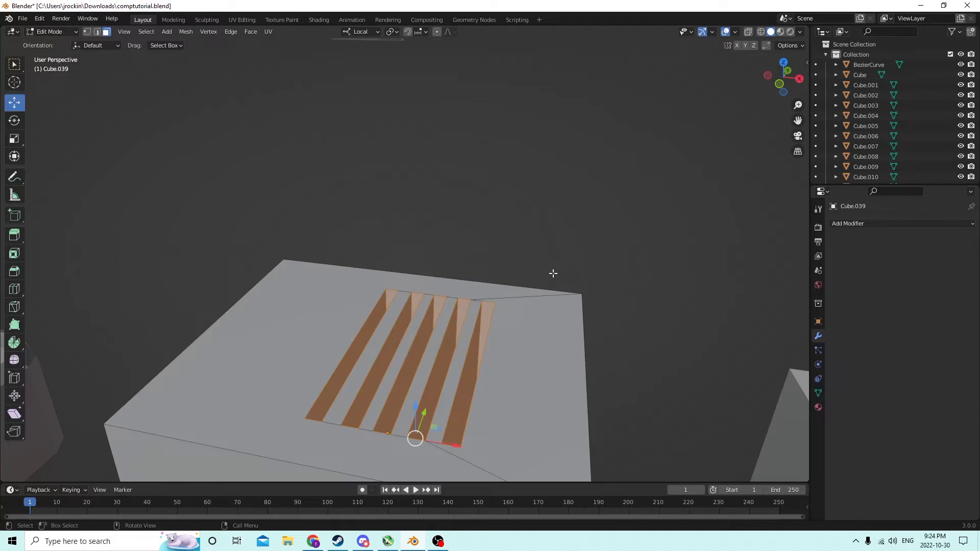
pyautogui.press('x')
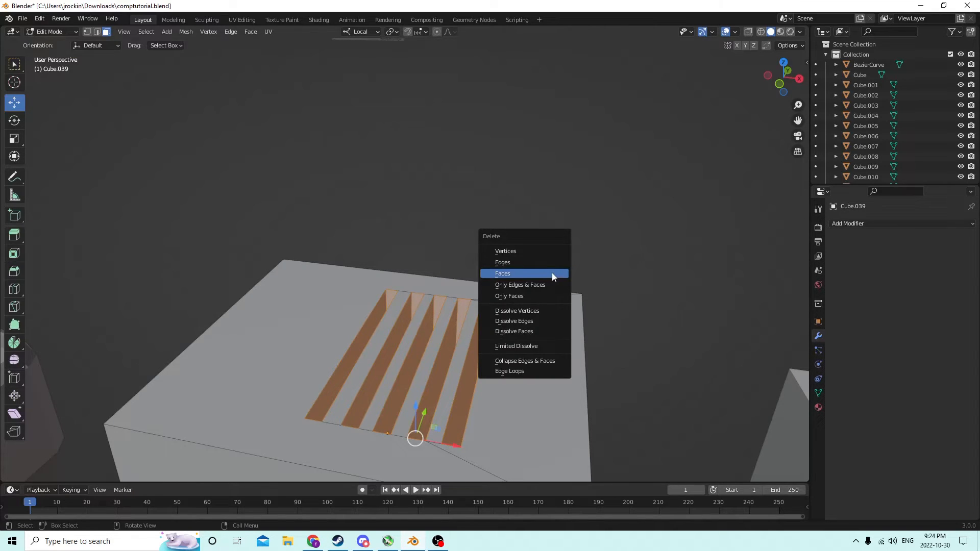
pyautogui.click(552, 273)
pyautogui.scroll(-5, 546, 272)
pyautogui.moveTo(546, 272); pyautogui.dragTo(542, 270, button='middle')
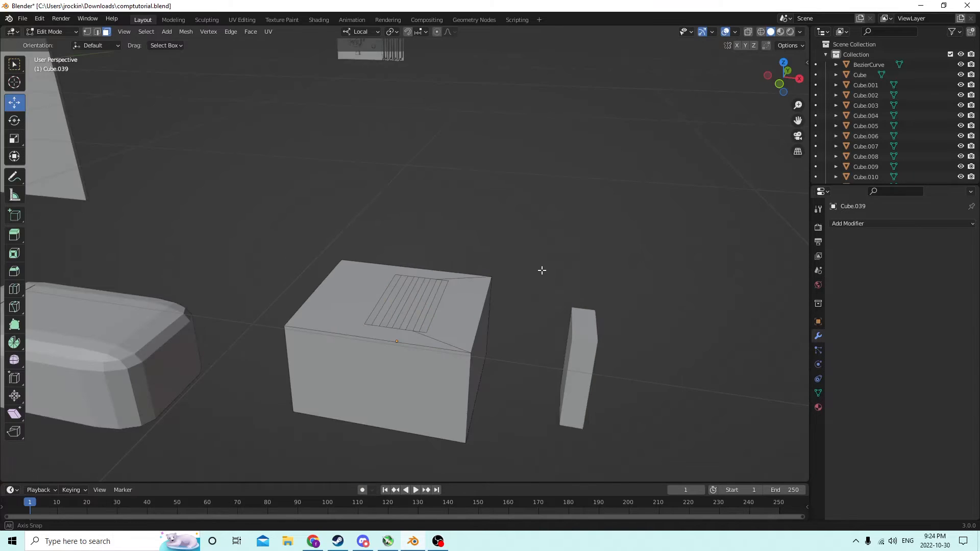
pyautogui.scroll(4, 541, 269)
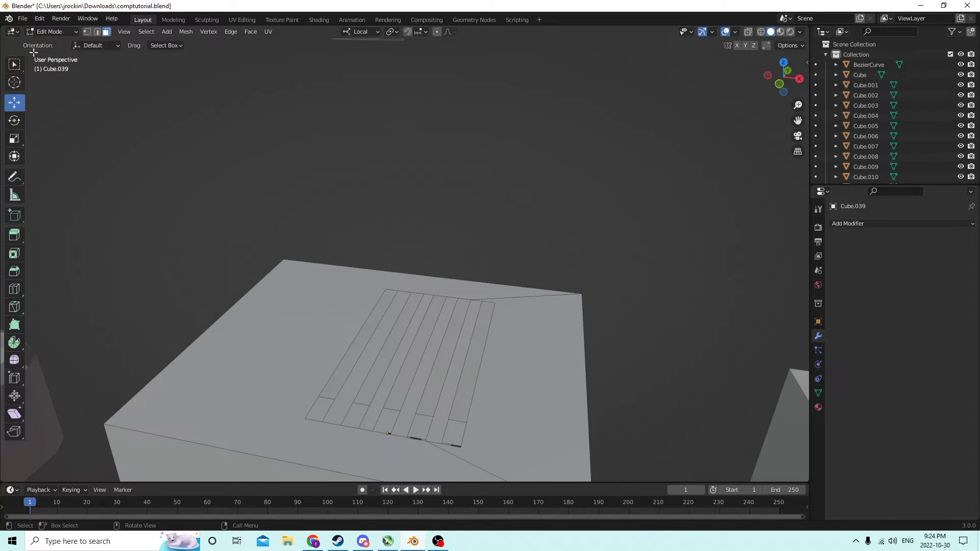
pyautogui.click(40, 19)
pyautogui.click(51, 31)
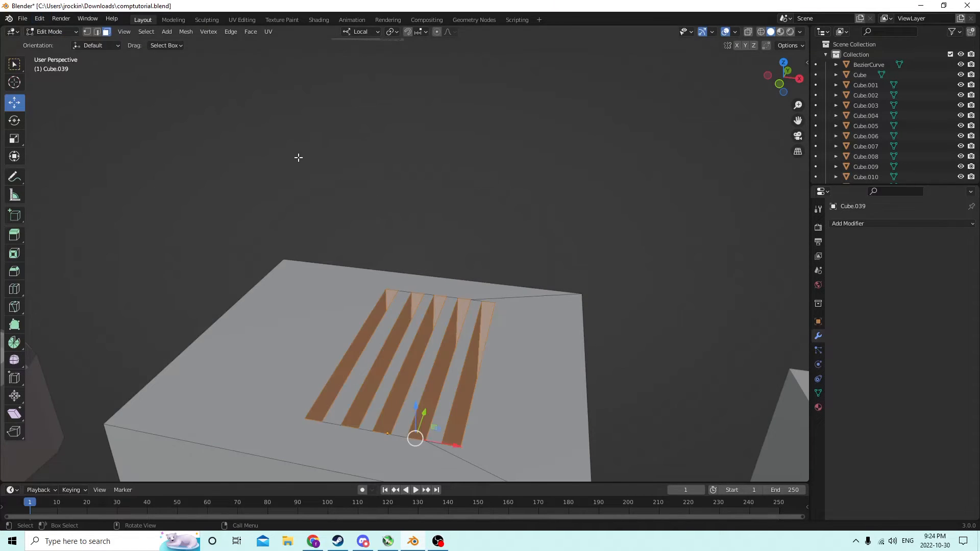
pyautogui.click(448, 175)
pyautogui.moveTo(448, 175); pyautogui.dragTo(490, 163, button='middle')
pyautogui.scroll(-3, 557, 162)
pyautogui.moveTo(557, 162); pyautogui.dragTo(605, 183, button='middle')
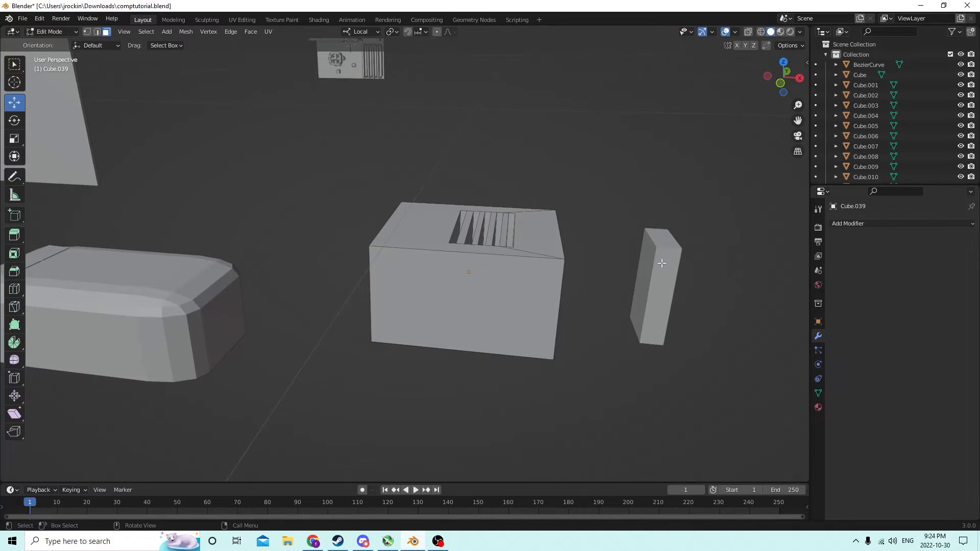
# - Return to Object Mode, duplicate the separate slab beside the box, and move the copy -0.002697 m along local X
pyautogui.moveTo(661, 263); pyautogui.dragTo(616, 248, button='middle')
pyautogui.moveTo(646, 320); pyautogui.dragTo(440, 229, button='middle')
pyautogui.press('Tab')
pyautogui.click(488, 244)
pyautogui.scroll(3, 452, 225)
pyautogui.scroll(-3, 445, 217)
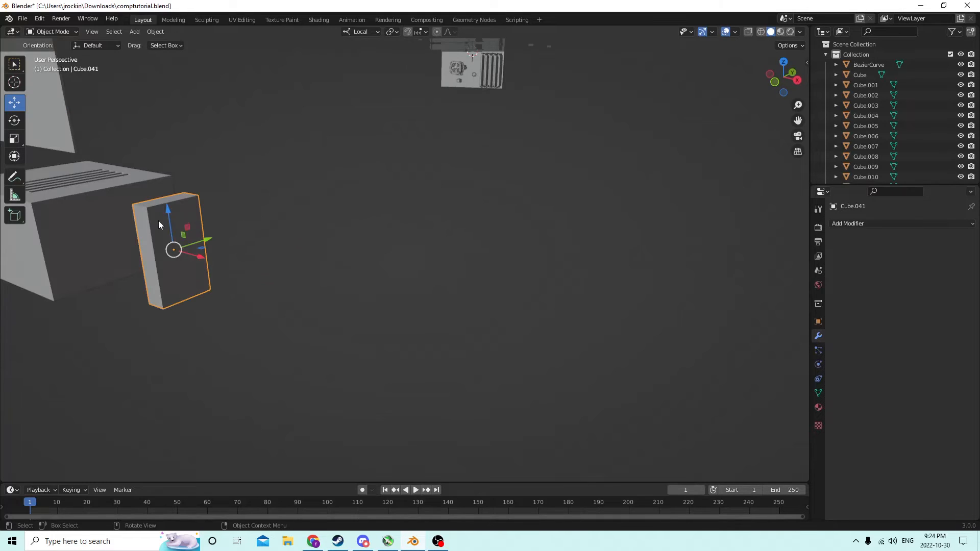
pyautogui.moveTo(162, 218); pyautogui.dragTo(338, 253, button='middle')
pyautogui.hotkey('shift', 'd')
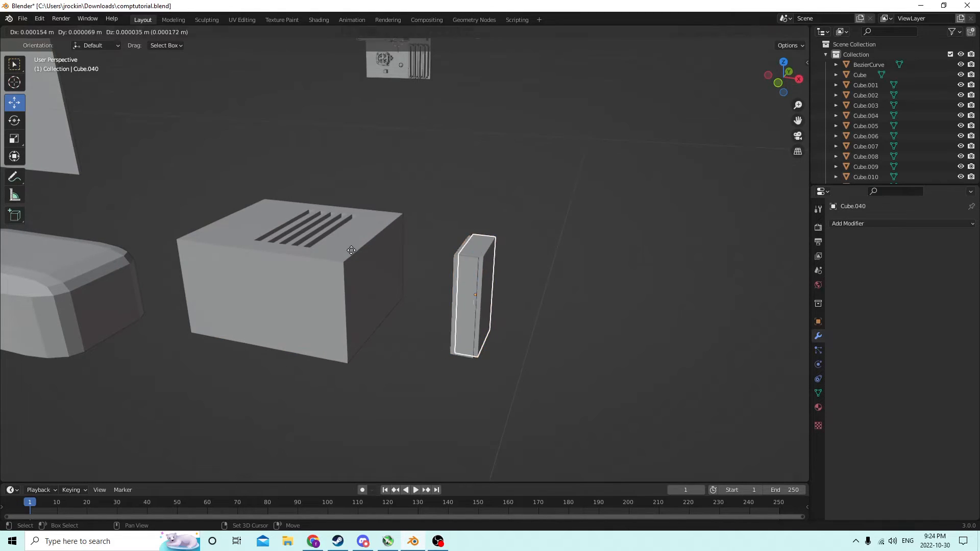
pyautogui.rightClick(351, 250)
pyautogui.moveTo(503, 302); pyautogui.dragTo(432, 281)
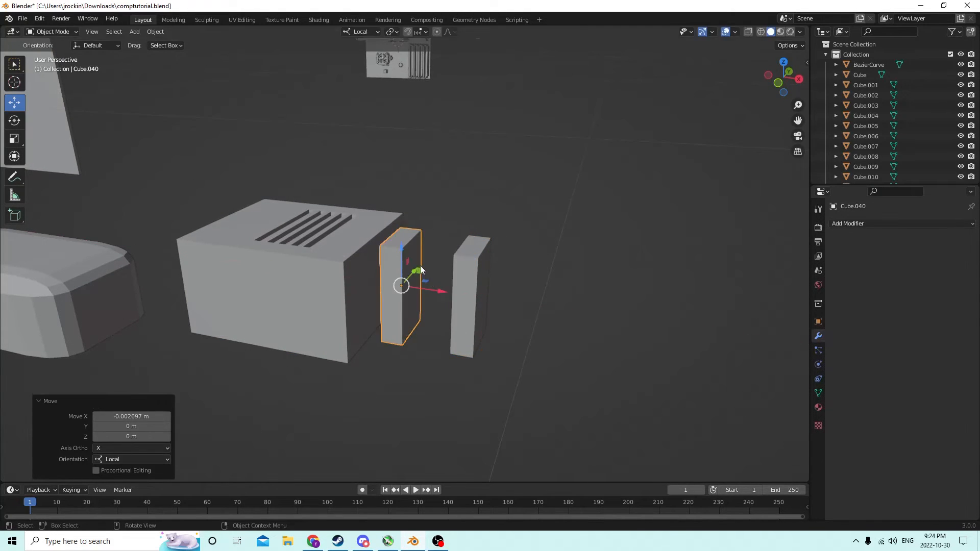
# - Scale the copied slab to 0.336 along local Z and widen it along local X
pyautogui.moveTo(425, 260); pyautogui.dragTo(409, 247, button='middle')
pyautogui.click(14, 138)
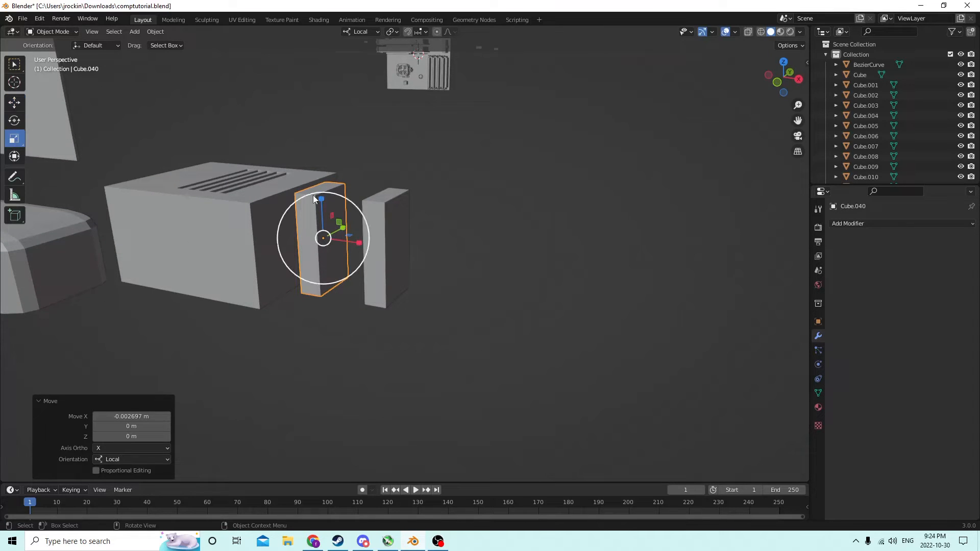
pyautogui.moveTo(316, 201); pyautogui.dragTo(320, 228)
pyautogui.rightClick(327, 228)
pyautogui.moveTo(320, 228); pyautogui.dragTo(326, 190, button='middle')
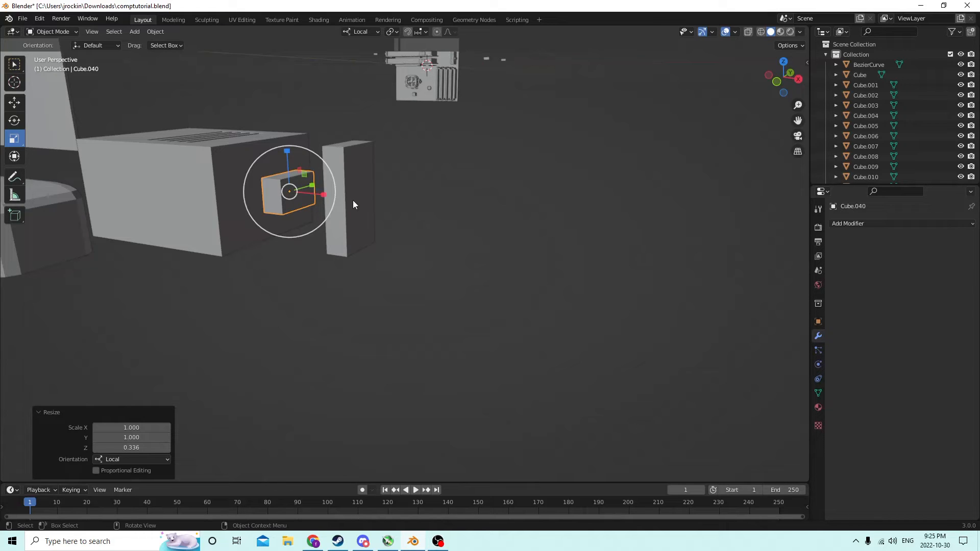
pyautogui.moveTo(353, 200); pyautogui.dragTo(360, 146, button='middle')
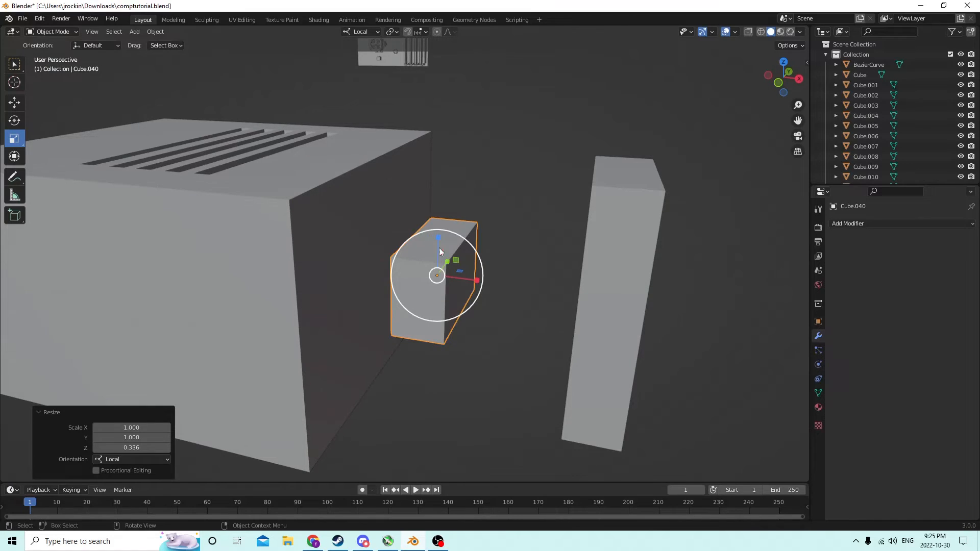
pyautogui.moveTo(476, 280); pyautogui.dragTo(521, 289)
pyautogui.moveTo(521, 288)
pyautogui.mouseDown(button='middle')
pyautogui.moveTo(498, 283)
pyautogui.moveTo(510, 283)
pyautogui.mouseUp(button='middle')
# - Enter Edit Mode on the small block and select its upper rear edge in edge select mode
pyautogui.press('Tab')
pyautogui.click(437, 264)
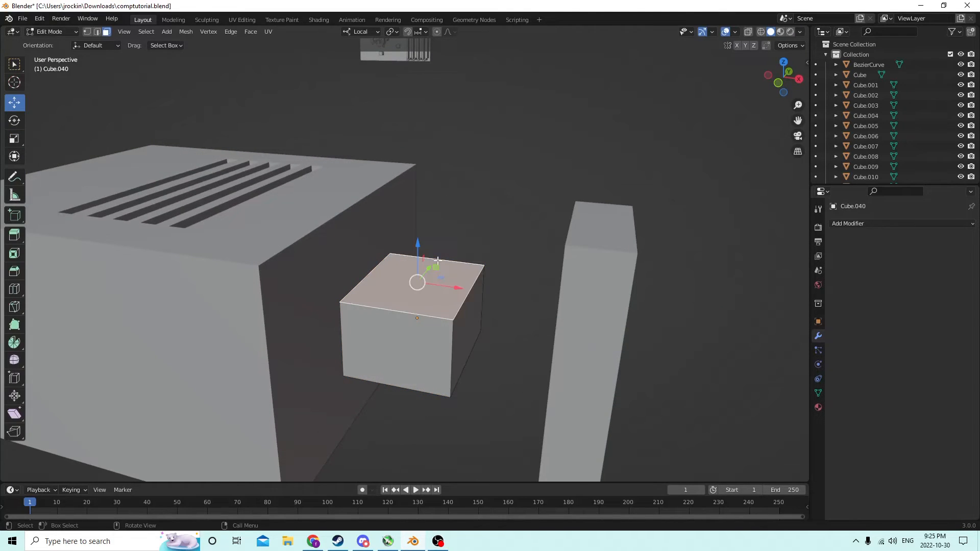
pyautogui.click(97, 31)
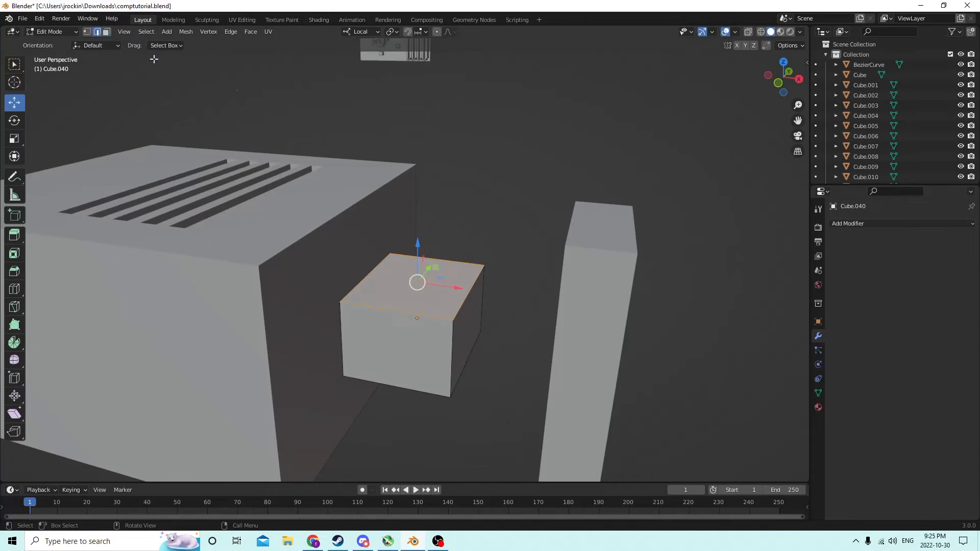
pyautogui.click(446, 259)
# - Try deleting the small block's upper rear edge with the Edges option, and undo it
pyautogui.press('x')
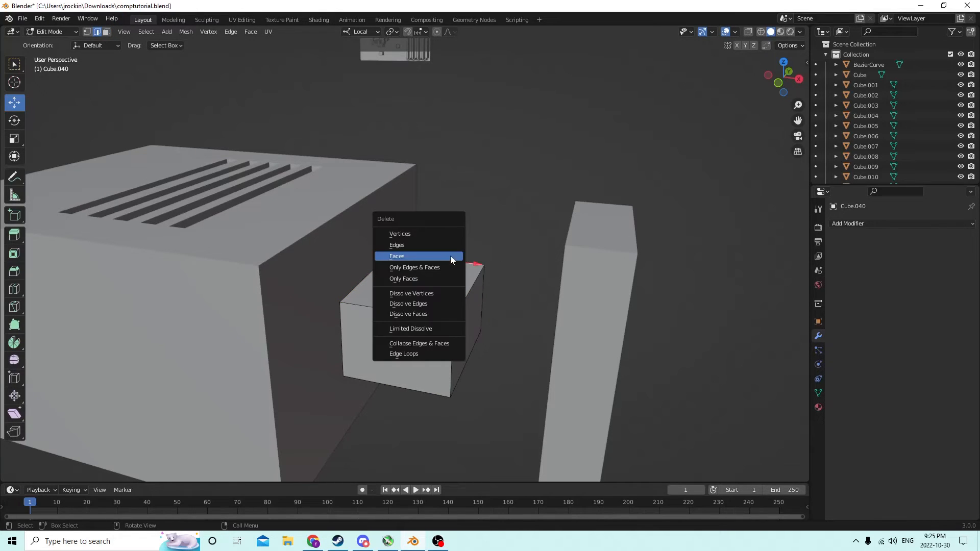
pyautogui.click(421, 244)
pyautogui.click(41, 18)
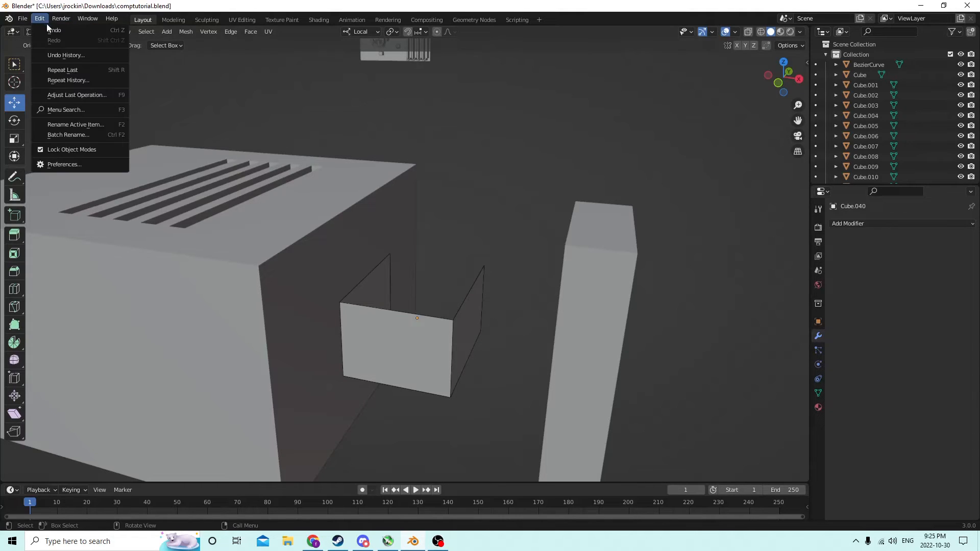
pyautogui.click(53, 31)
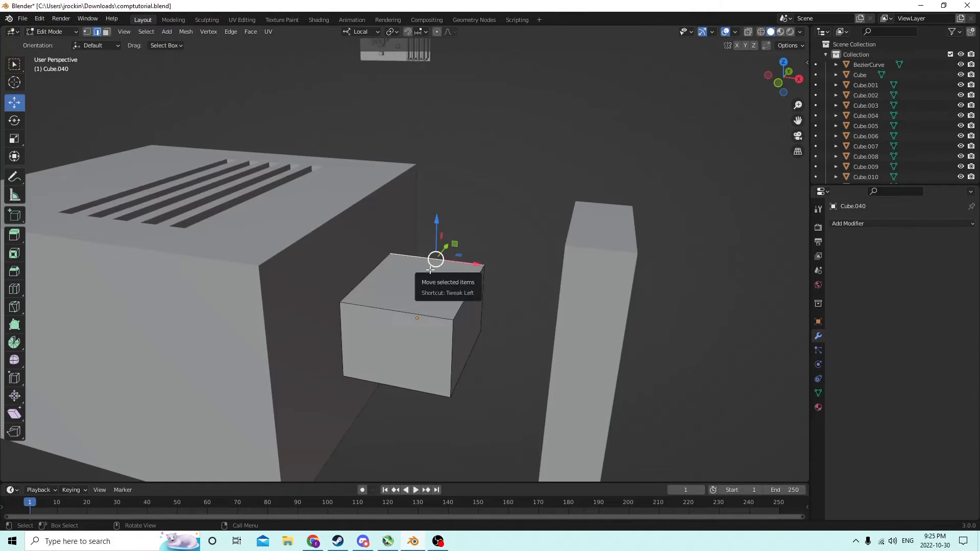
# - Dissolve the small block's upper rear edge, and move its upper front edge backward along local Y to slant the front face
pyautogui.press('x')
pyautogui.click(401, 328)
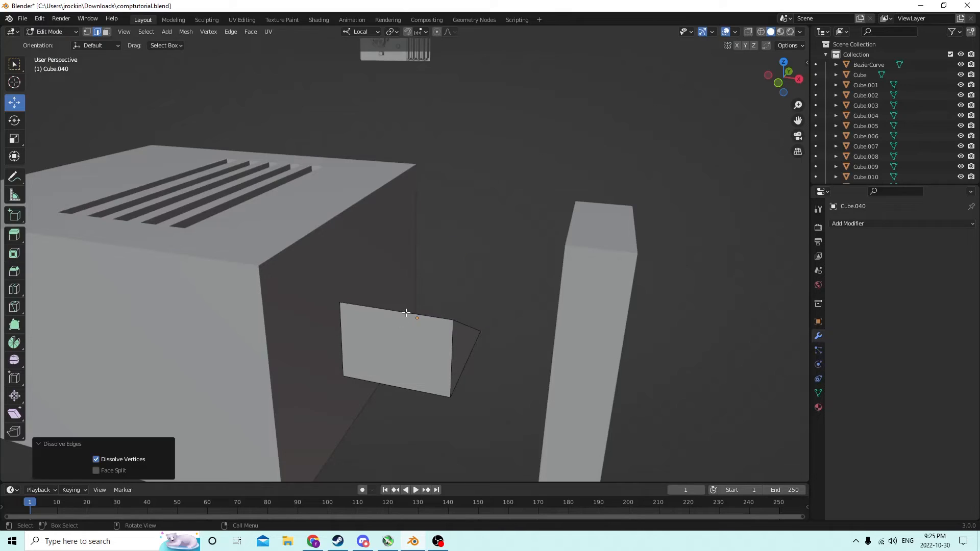
pyautogui.click(403, 314)
pyautogui.moveTo(404, 314); pyautogui.dragTo(392, 308, button='middle')
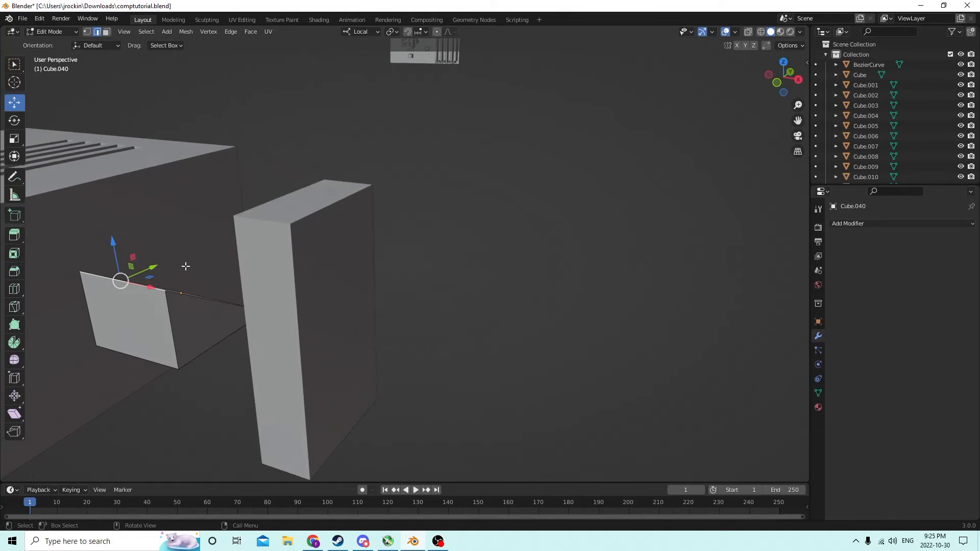
pyautogui.moveTo(146, 267); pyautogui.dragTo(167, 193)
pyautogui.moveTo(167, 193); pyautogui.dragTo(201, 184, button='middle')
# - Bevel the edges of the wedge's slanted front face with a width of 0.00655 m and raise the segment count
pyautogui.keyDown('shift'); pyautogui.click(314, 291); pyautogui.keyUp('shift')
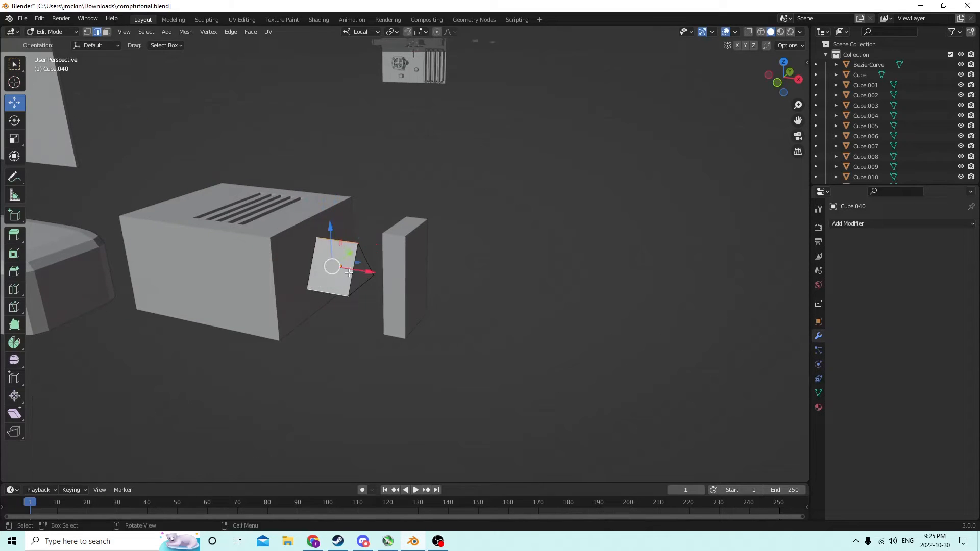
pyautogui.moveTo(397, 284); pyautogui.dragTo(240, 270, button='middle')
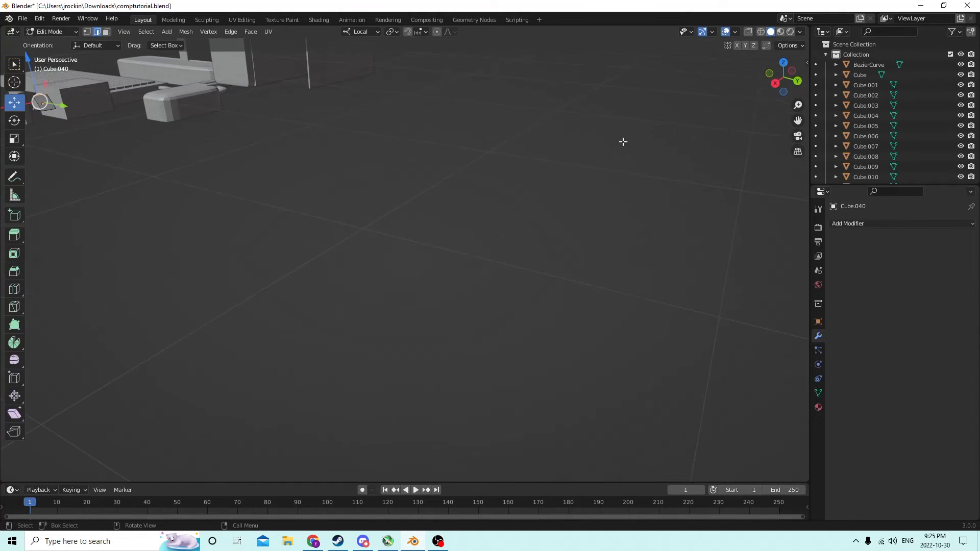
pyautogui.moveTo(797, 120); pyautogui.dragTo(885, 165)
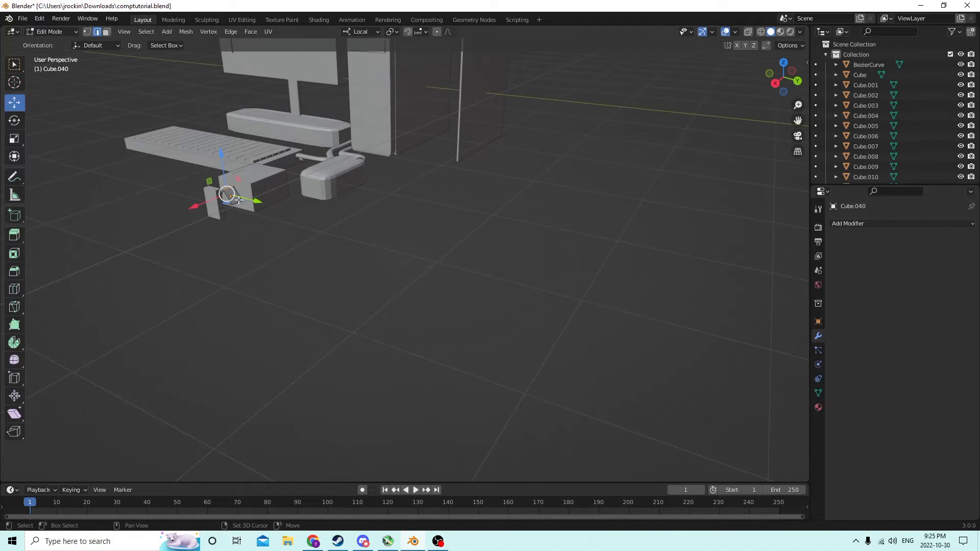
pyautogui.keyDown('shift'); pyautogui.click(238, 204); pyautogui.keyUp('shift')
pyautogui.moveTo(262, 203); pyautogui.dragTo(397, 191, button='middle')
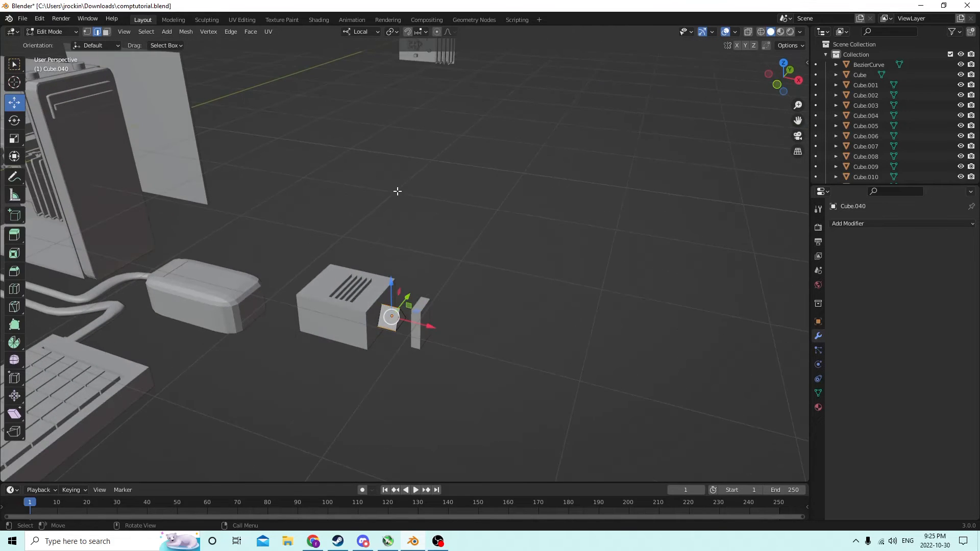
pyautogui.hotkey('ctrl', 'b')
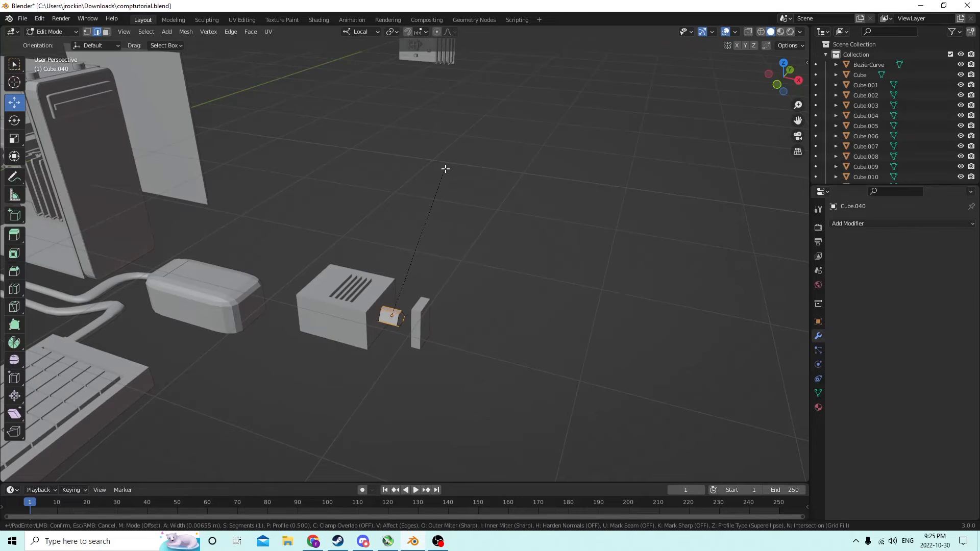
pyautogui.click(445, 169)
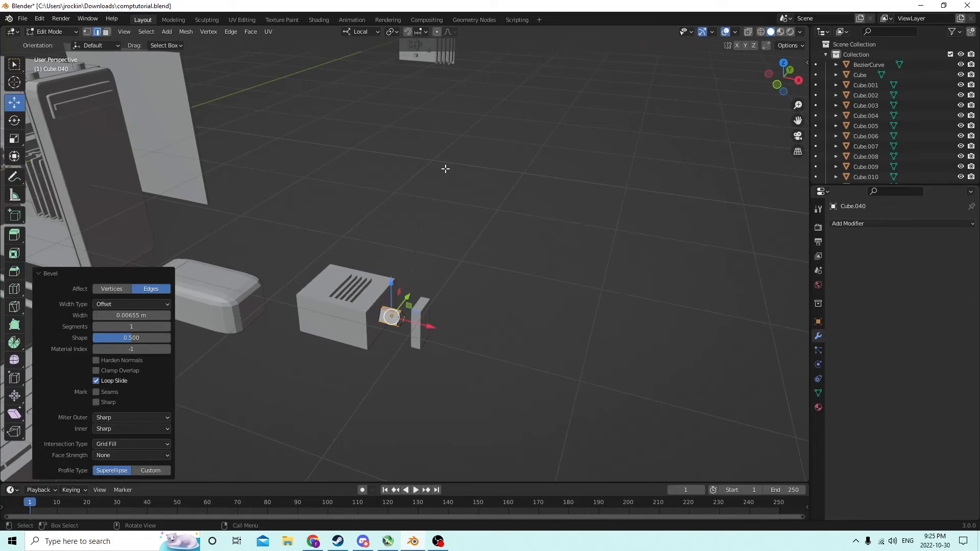
pyautogui.click(168, 326)
# - Return to Object Mode and scale the beveled wedge to 0.555 along local Z and 1.291 along local Y
pyautogui.moveTo(236, 228); pyautogui.dragTo(264, 189, button='middle')
pyautogui.press('Tab')
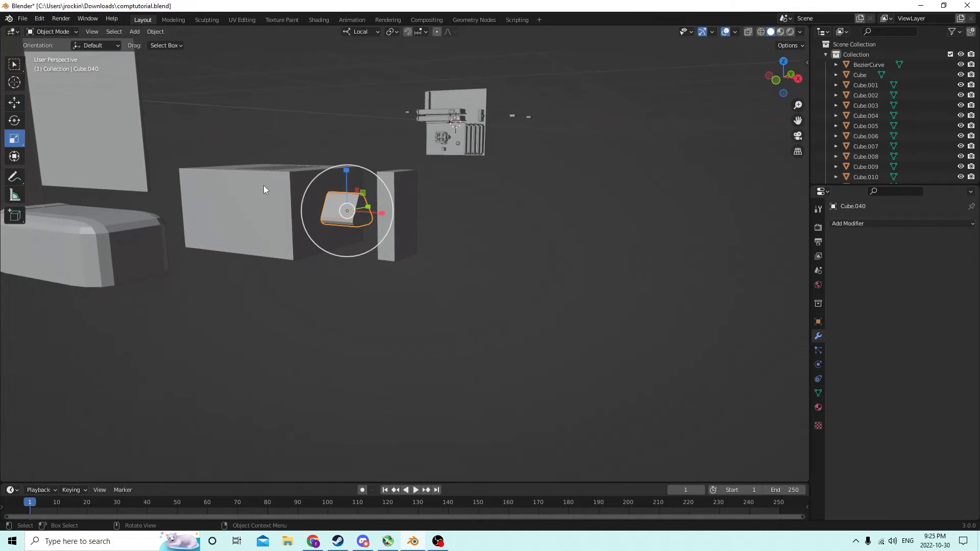
pyautogui.moveTo(346, 170); pyautogui.dragTo(346, 189)
pyautogui.moveTo(346, 189); pyautogui.dragTo(337, 201, button='middle')
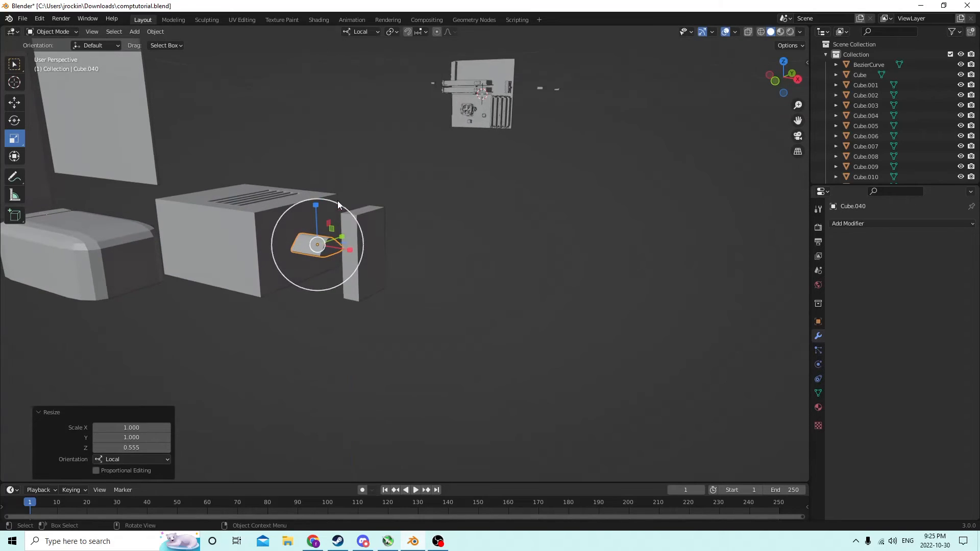
pyautogui.moveTo(346, 238); pyautogui.dragTo(353, 234)
pyautogui.moveTo(353, 234); pyautogui.dragTo(378, 226, button='middle')
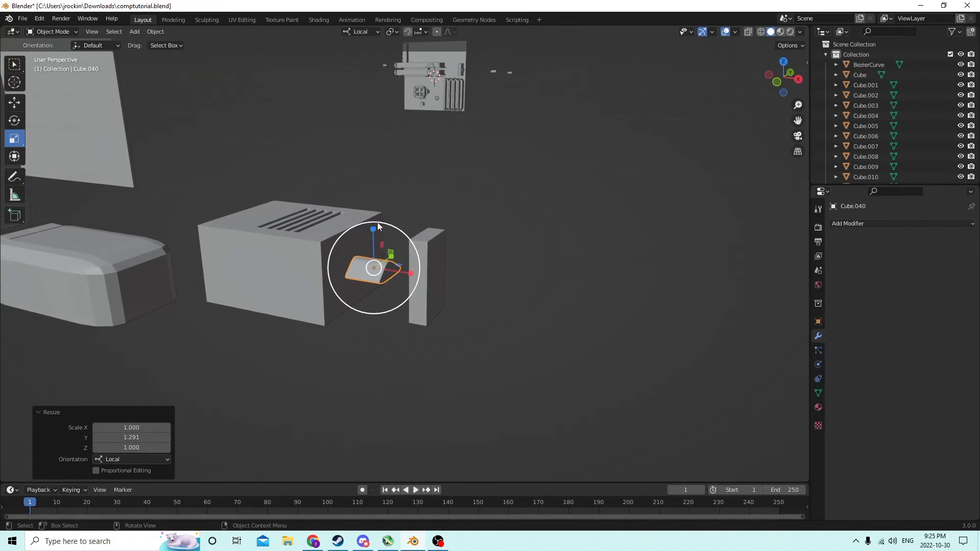
# - Move the beveled wedge -0.001239 m along local Z and -0.000988 m along local X so it intersects the box's side
pyautogui.click(36, 110)
pyautogui.click(383, 270)
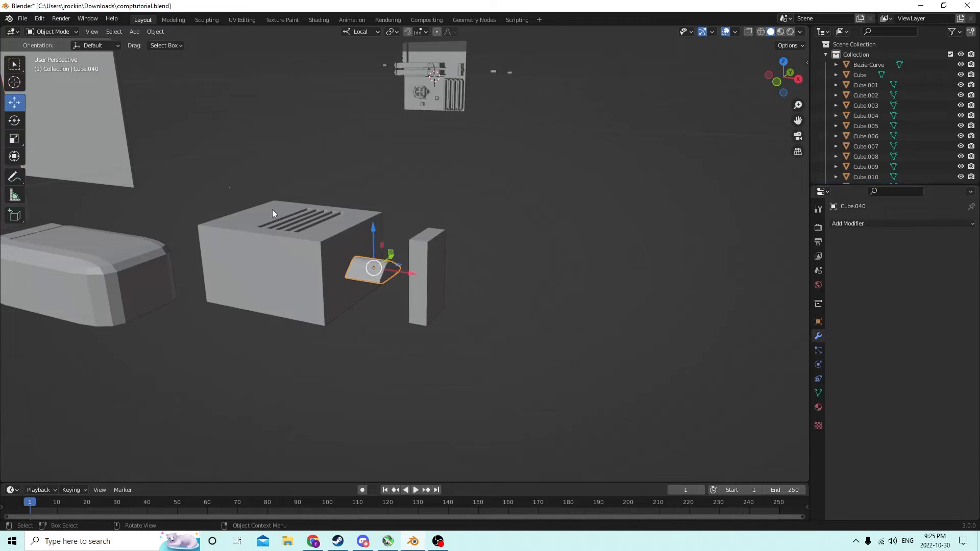
pyautogui.moveTo(362, 230); pyautogui.dragTo(361, 254)
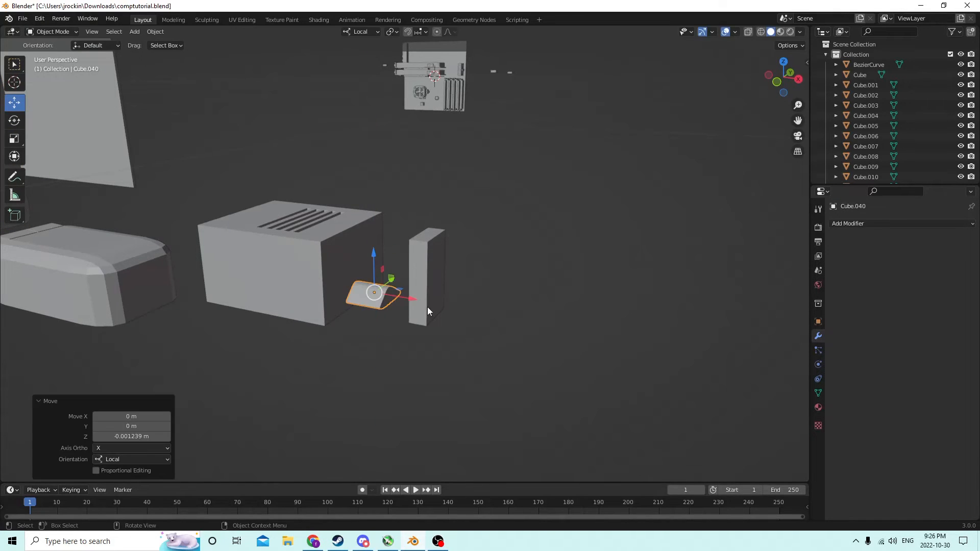
pyautogui.moveTo(409, 298); pyautogui.dragTo(389, 296)
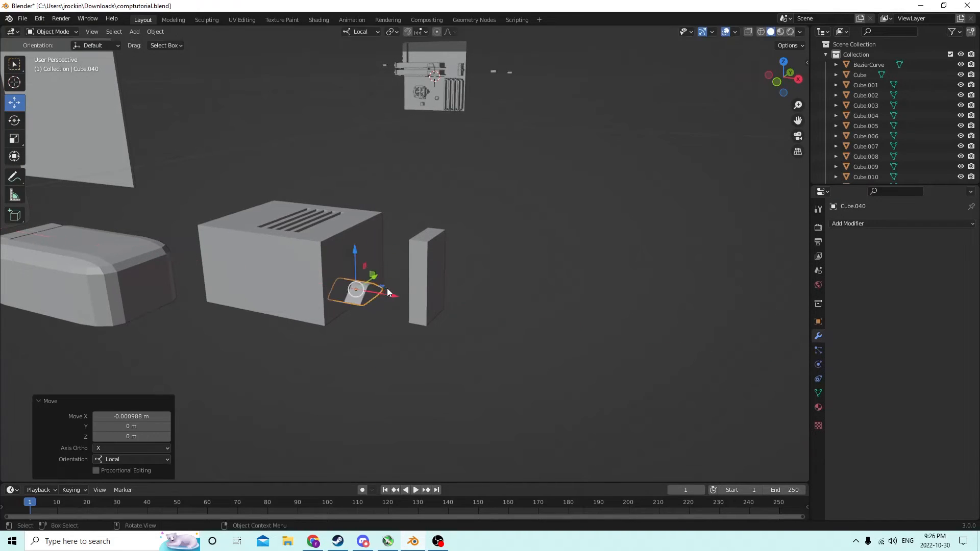
# - Cut the wedge's shape out of the box's side with Bool Tool's Auto Boolean Difference
pyautogui.moveTo(390, 296); pyautogui.dragTo(377, 265, button='middle')
pyautogui.keyDown('shift'); pyautogui.click(293, 160); pyautogui.keyUp('shift')
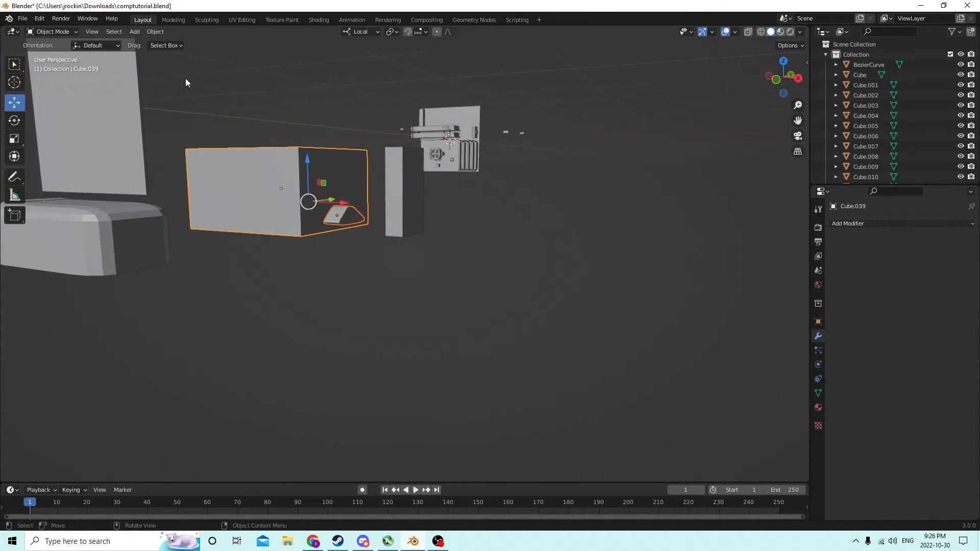
pyautogui.click(155, 31)
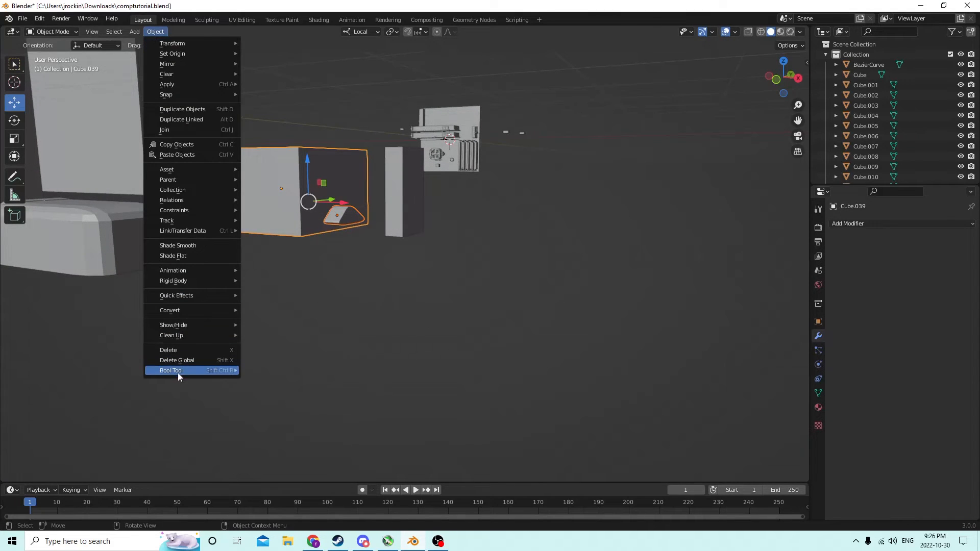
pyautogui.moveTo(179, 377)
pyautogui.click(278, 380)
# - Scale the thin upright block by 2.999 along local X and 1.156 along local Y, and shorten it along local Z into a near-cube
pyautogui.moveTo(278, 380); pyautogui.dragTo(356, 254, button='middle')
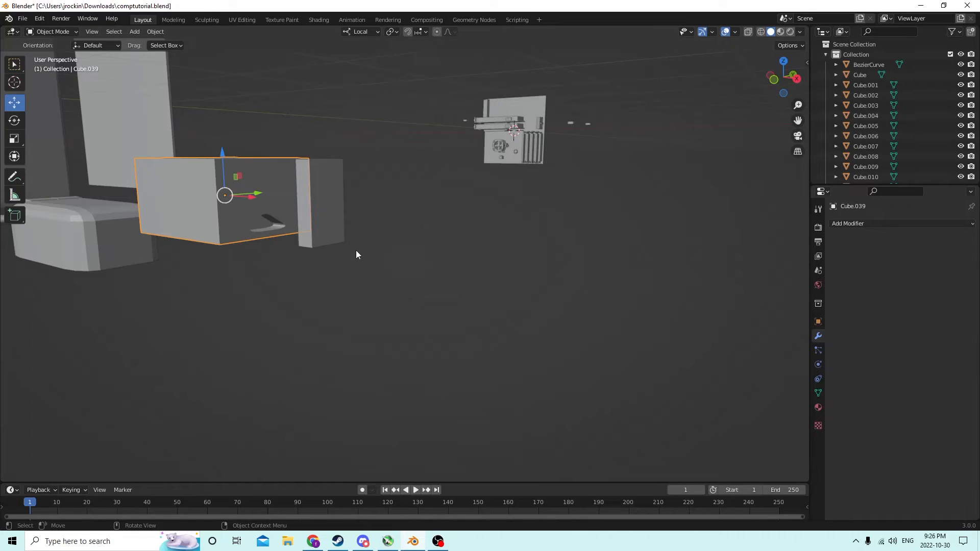
pyautogui.click(318, 217)
pyautogui.moveTo(317, 217); pyautogui.dragTo(327, 228, button='middle')
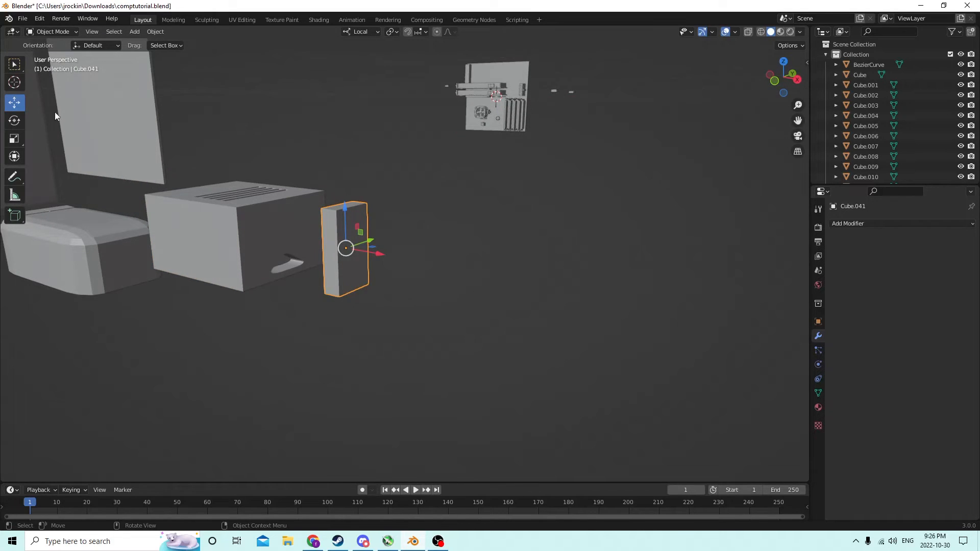
pyautogui.click(19, 144)
pyautogui.moveTo(378, 254); pyautogui.dragTo(454, 278)
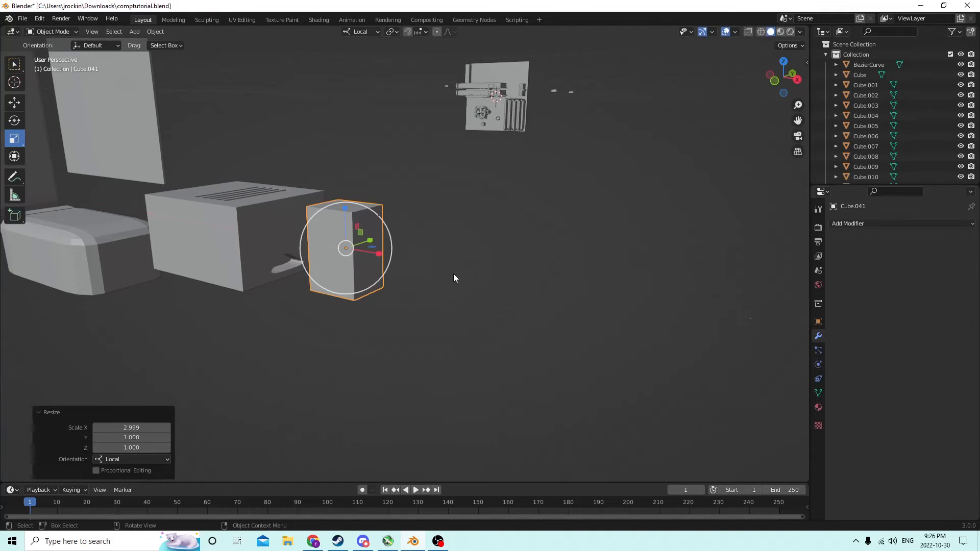
pyautogui.moveTo(342, 208); pyautogui.dragTo(350, 239)
pyautogui.moveTo(351, 242); pyautogui.dragTo(308, 226, button='middle')
pyautogui.moveTo(247, 207); pyautogui.dragTo(247, 194)
pyautogui.moveTo(284, 248); pyautogui.dragTo(288, 243)
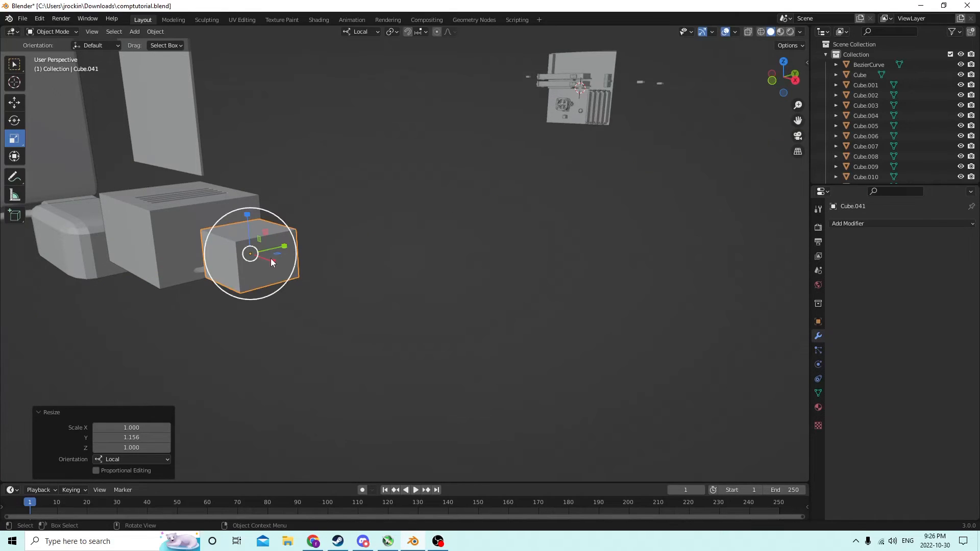
pyautogui.moveTo(248, 218); pyautogui.dragTo(243, 203)
# - Bevel the block's edges that run along local X with 4 segments and a width of about 0.0081 m, rounding it into a cylinder
pyautogui.moveTo(306, 228); pyautogui.dragTo(333, 233, button='middle')
pyautogui.press('Tab')
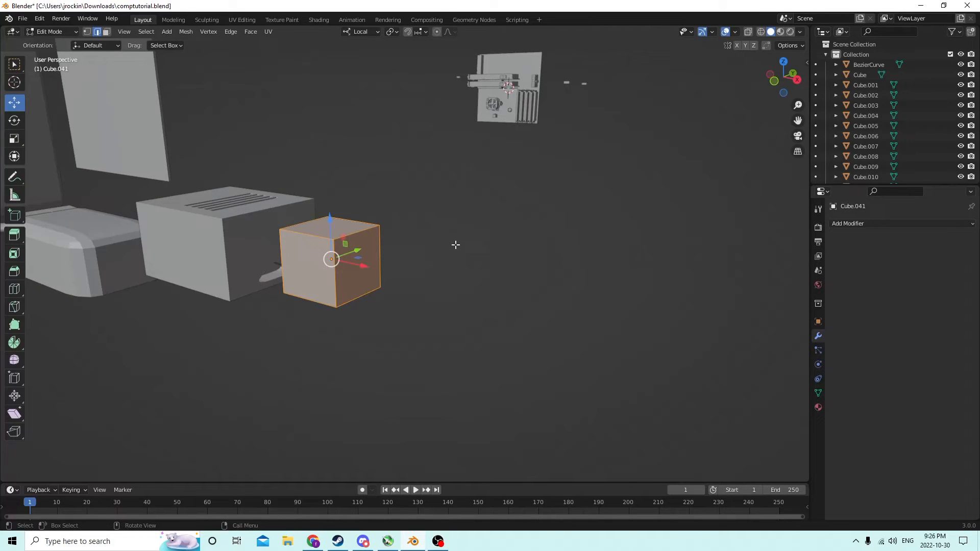
pyautogui.click(318, 231)
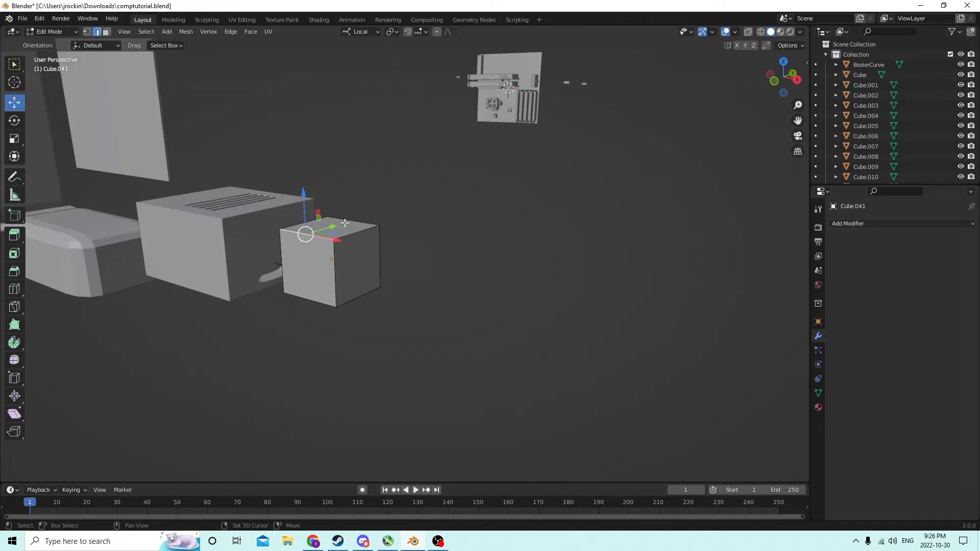
pyautogui.scroll(3, 345, 222)
pyautogui.keyDown('shift'); pyautogui.click(301, 306); pyautogui.keyUp('shift')
pyautogui.moveTo(301, 305); pyautogui.dragTo(308, 250, button='middle')
pyautogui.moveTo(400, 113); pyautogui.dragTo(391, 149, button='middle')
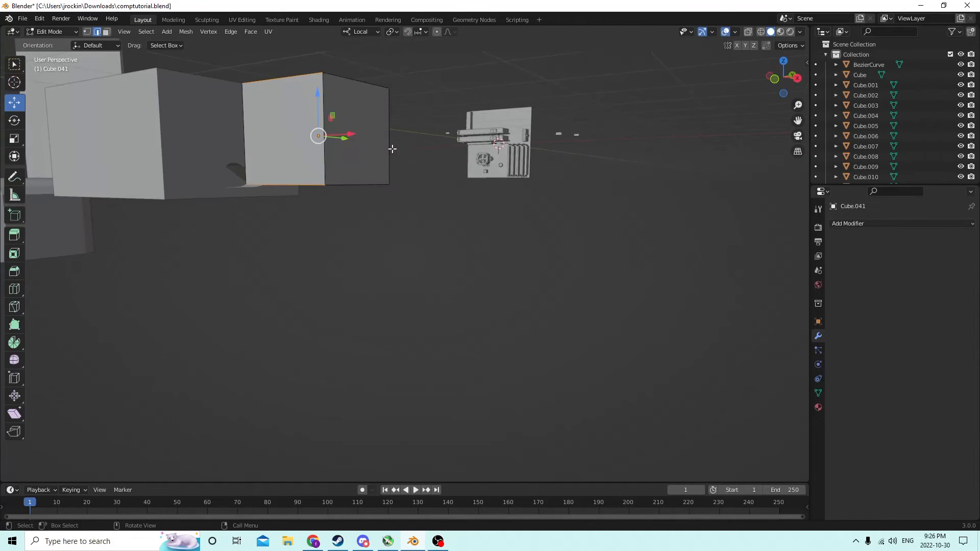
pyautogui.hotkey('ctrl', 'b')
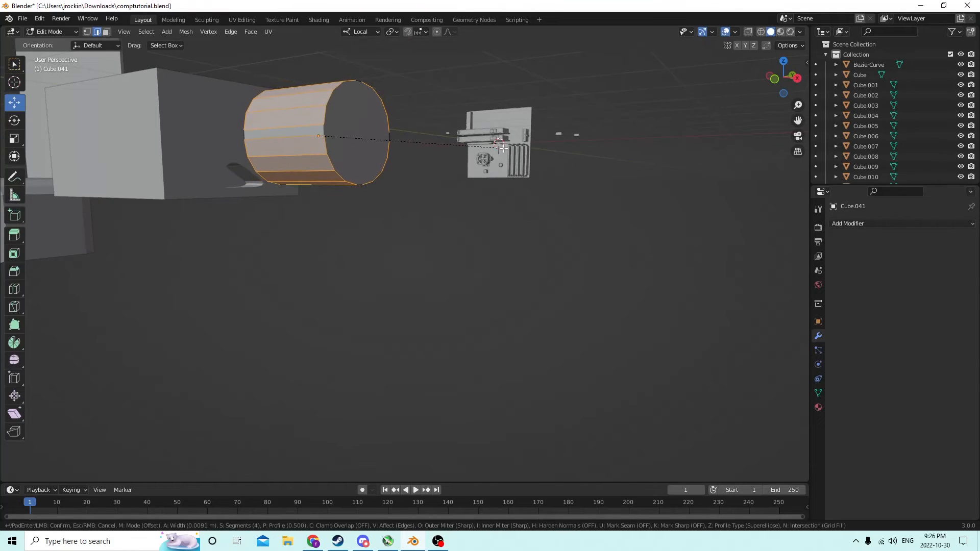
pyautogui.click(503, 148)
pyautogui.moveTo(502, 148); pyautogui.dragTo(705, 236, button='middle')
# - Return to Object Mode, scale the cylinder uniformly to 0.174, and stretch it by 5.469 along local X into a thin rod
pyautogui.press('Tab')
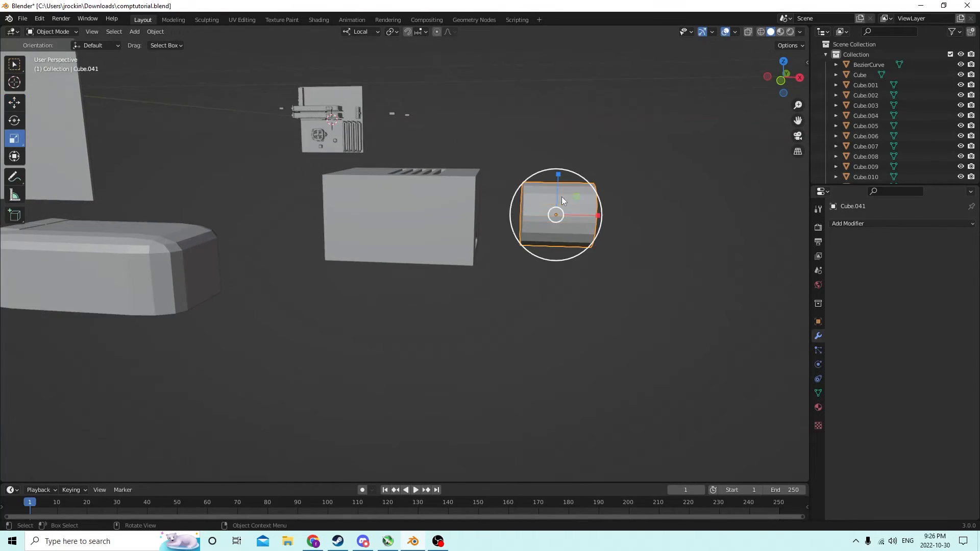
pyautogui.moveTo(630, 215); pyautogui.dragTo(578, 214, button='middle')
pyautogui.press('s')
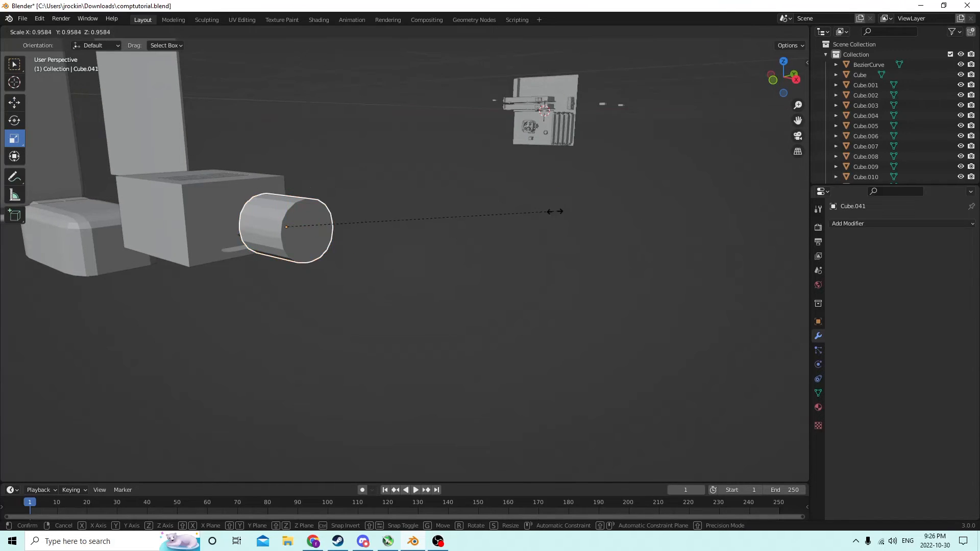
pyautogui.click(334, 226)
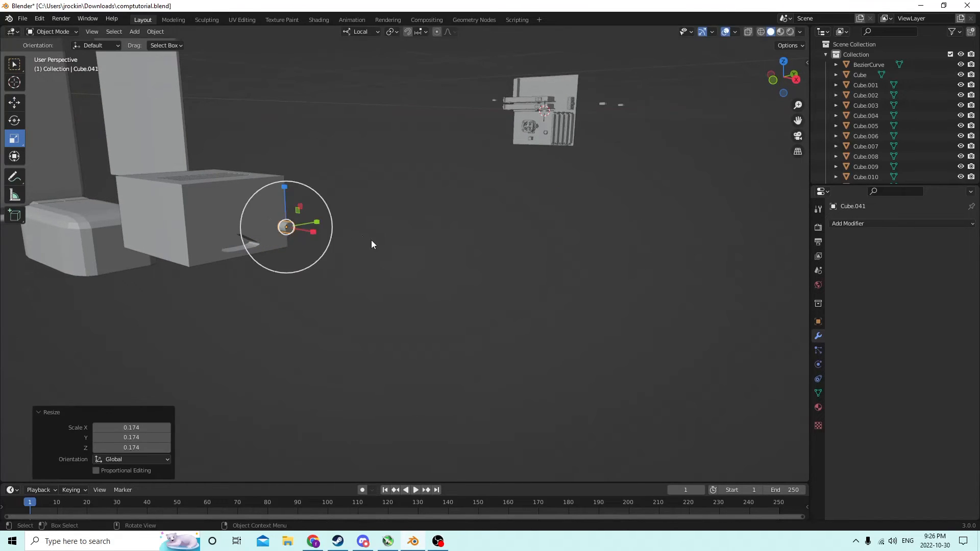
pyautogui.moveTo(372, 242); pyautogui.dragTo(483, 256, button='middle')
pyautogui.moveTo(570, 277); pyautogui.dragTo(583, 276)
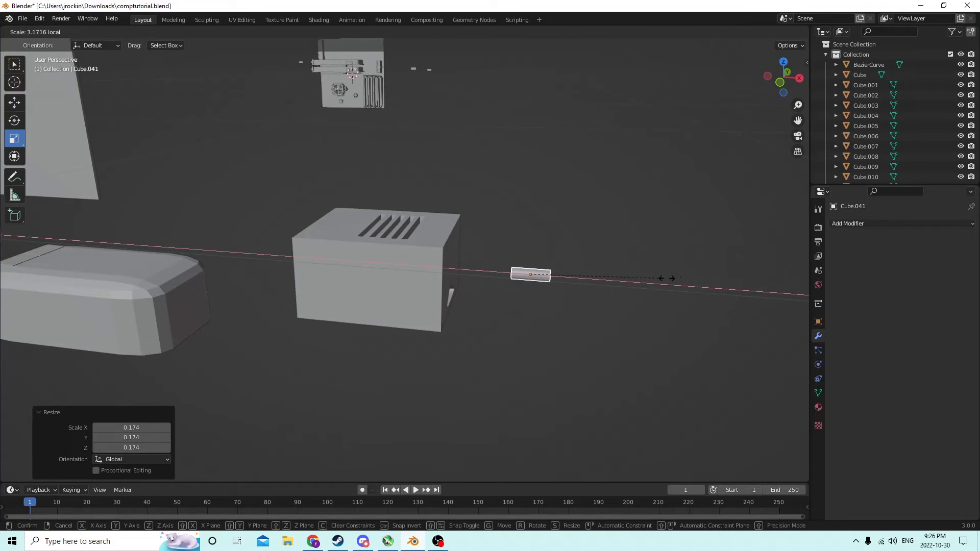
pyautogui.moveTo(758, 285); pyautogui.dragTo(759, 285)
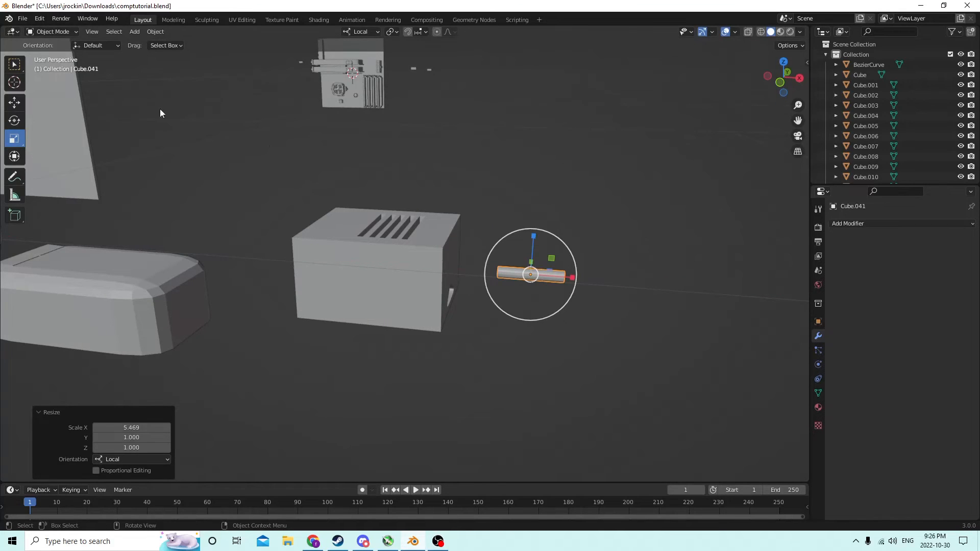
# - Move the rod about -0.0103 m along local X to the box's opposite side
pyautogui.click(14, 104)
pyautogui.moveTo(569, 276); pyautogui.dragTo(421, 246)
pyautogui.moveTo(355, 243); pyautogui.dragTo(356, 243)
# - Enlarge the rod uniformly and shift it along negative local X until only one end remains embedded in the box's side
pyautogui.moveTo(418, 246); pyautogui.dragTo(461, 256, button='middle')
pyautogui.scroll(2, 509, 258)
pyautogui.press('s')
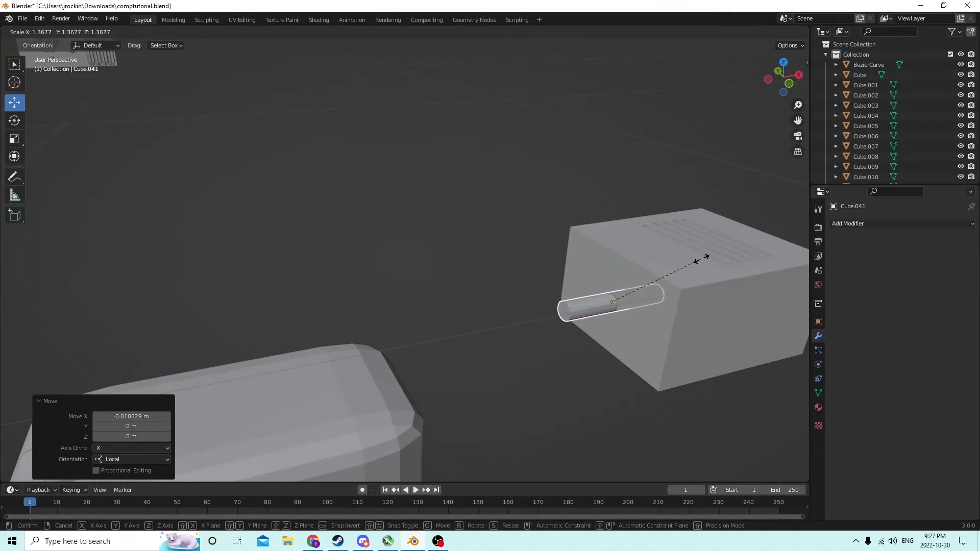
pyautogui.click(730, 241)
pyautogui.moveTo(730, 241); pyautogui.dragTo(595, 307, button='middle')
pyautogui.moveTo(577, 293); pyautogui.dragTo(563, 291)
pyautogui.moveTo(547, 288); pyautogui.dragTo(532, 288, button='middle')
pyautogui.moveTo(469, 297); pyautogui.dragTo(440, 294)
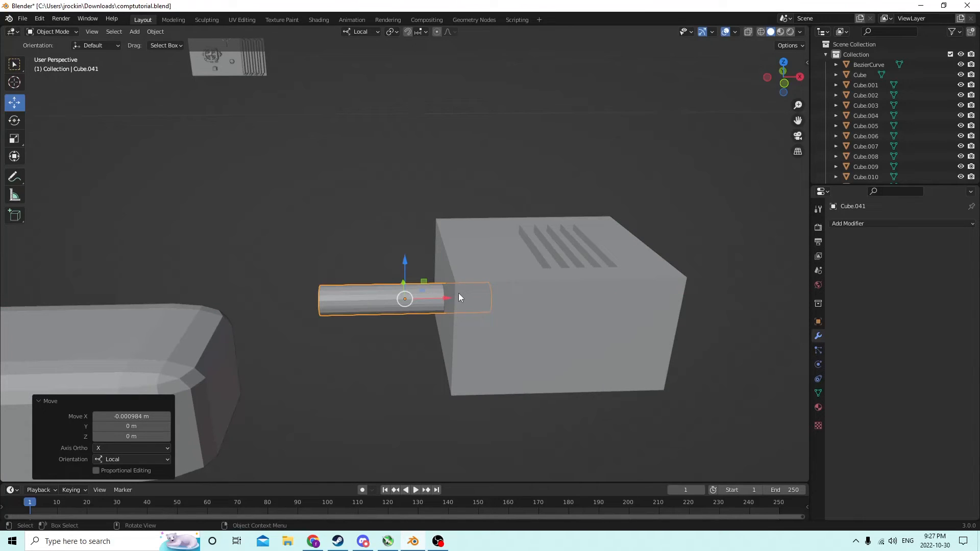
# - Duplicate the rod and move the copy -0.007363 m along local X, clear of the original
pyautogui.hotkey('shift', 'd')
pyautogui.press('Escape')
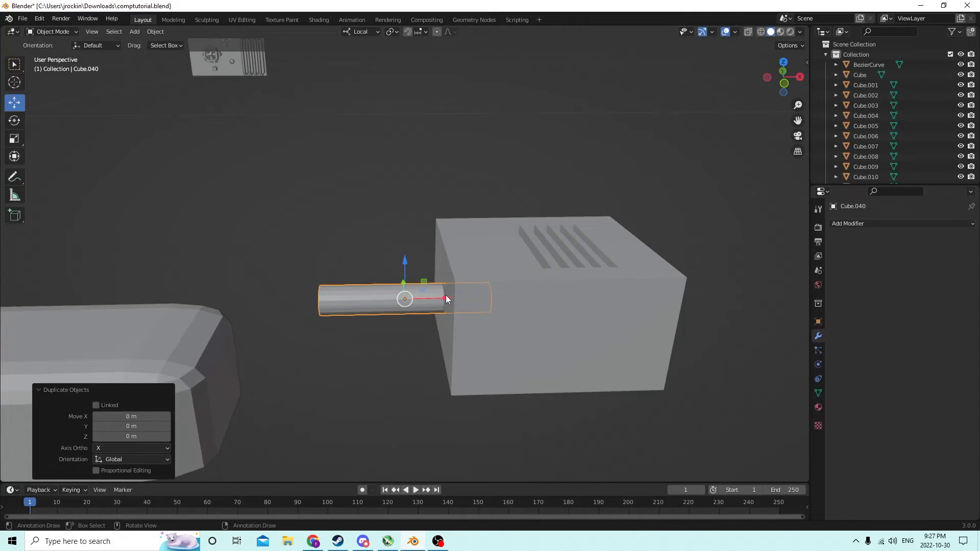
pyautogui.moveTo(446, 295); pyautogui.dragTo(228, 273)
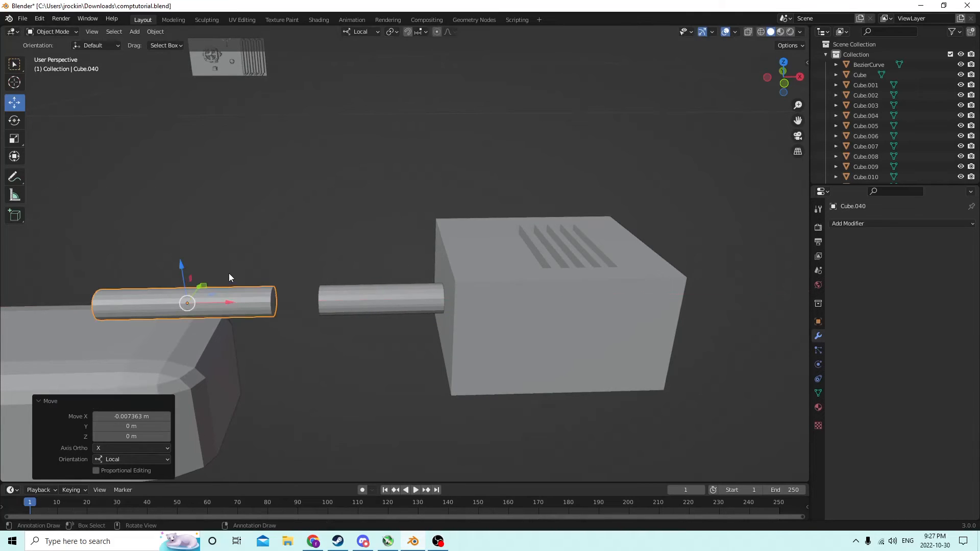
# - Cut the embedded rod out of the box with Auto Boolean Difference to form a round hole, and delete the spare rod copy
pyautogui.click(389, 296)
pyautogui.moveTo(388, 297); pyautogui.dragTo(496, 278, button='middle')
pyautogui.keyDown('shift'); pyautogui.click(561, 298); pyautogui.keyUp('shift')
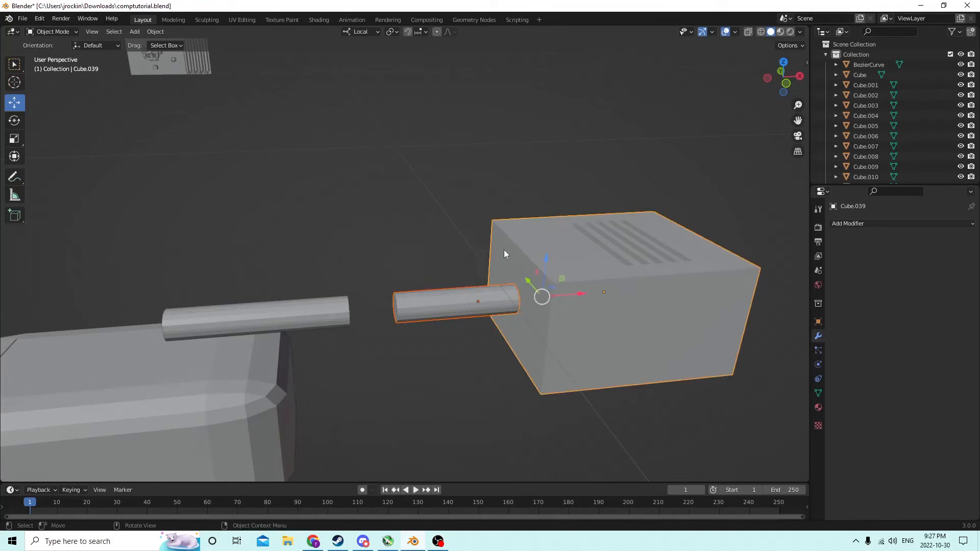
pyautogui.click(155, 32)
pyautogui.moveTo(196, 367)
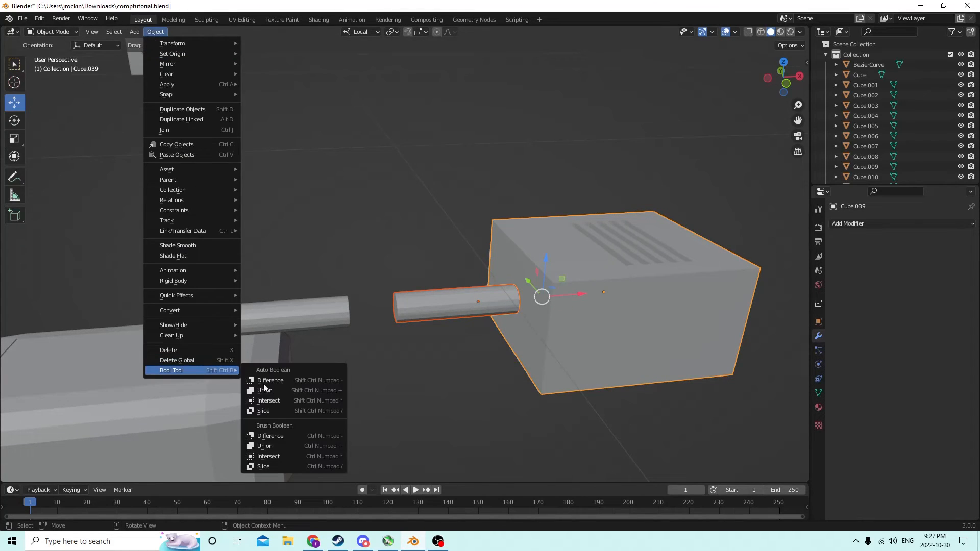
pyautogui.click(275, 384)
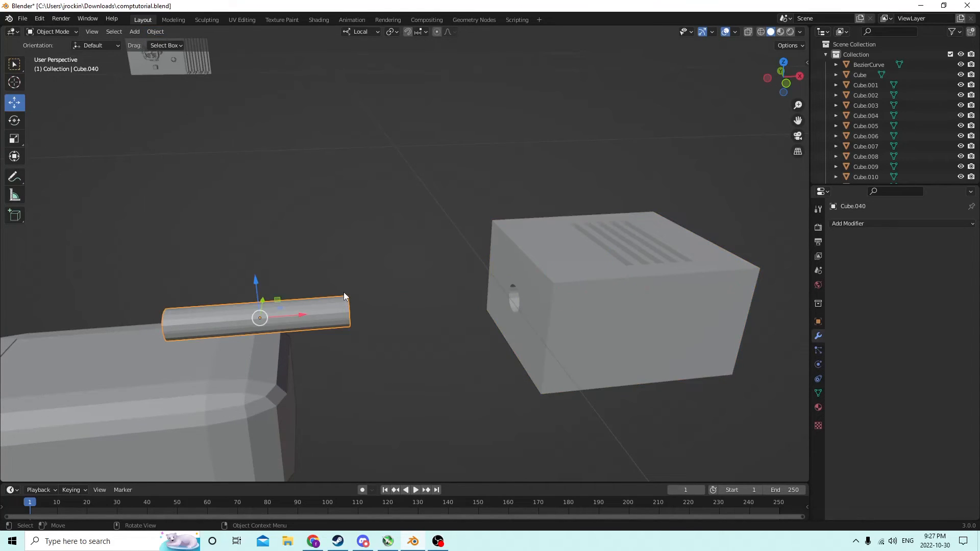
pyautogui.press('Delete')
# - Move the vented box -0.032085 m along local X into the computer case, and shift it another -0.000834 m to clear the case wall
pyautogui.moveTo(363, 289); pyautogui.dragTo(341, 295, button='middle')
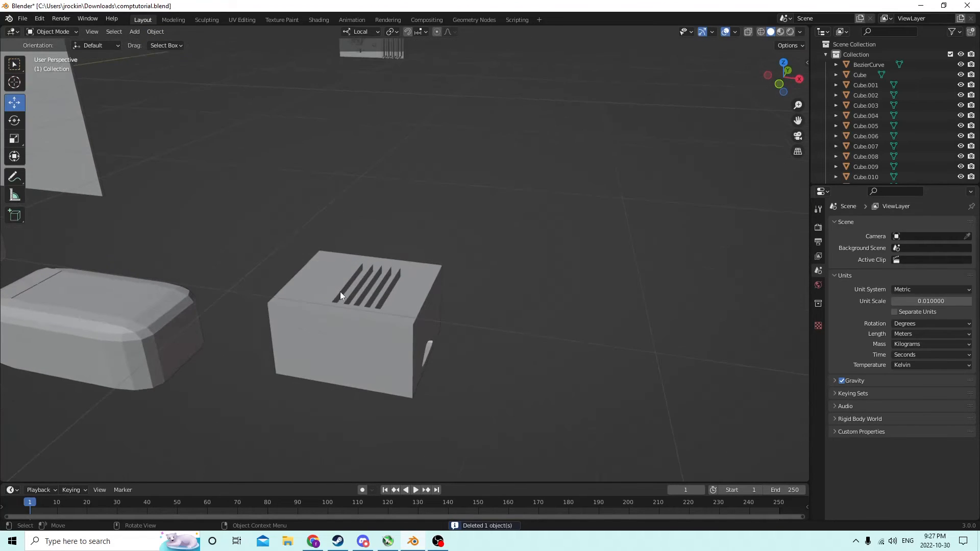
pyautogui.scroll(-4, 402, 293)
pyautogui.click(400, 301)
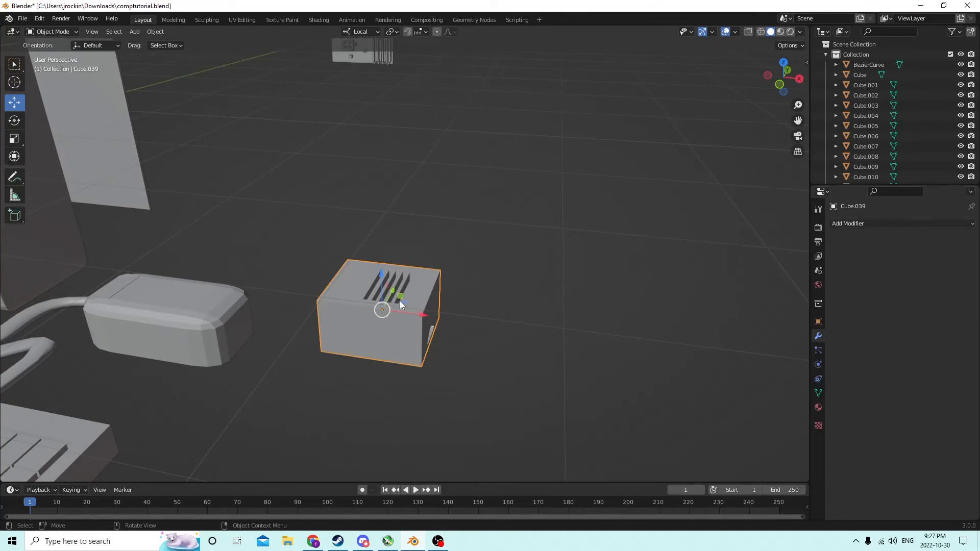
pyautogui.moveTo(400, 301); pyautogui.dragTo(443, 297, button='middle')
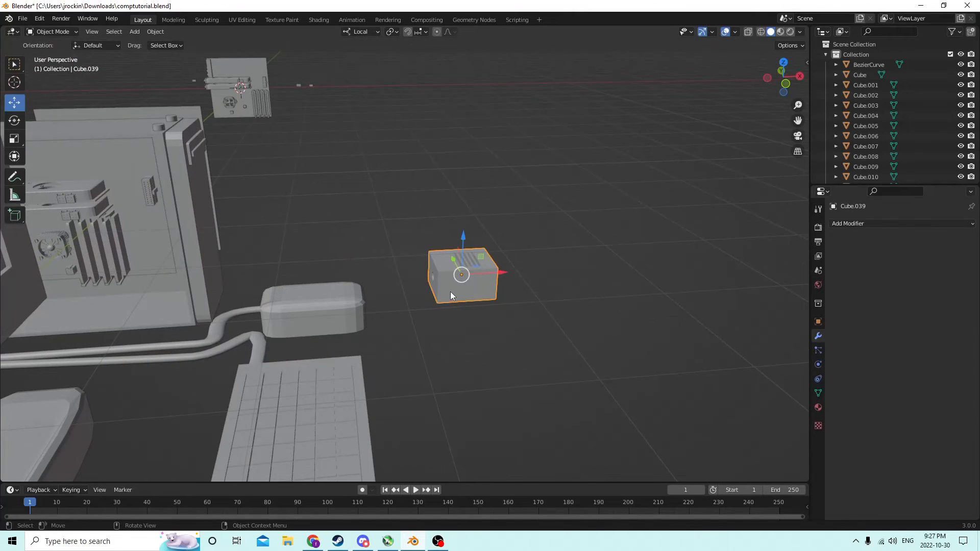
pyautogui.moveTo(500, 276); pyautogui.dragTo(291, 267)
pyautogui.scroll(1, 306, 264)
pyautogui.moveTo(341, 258); pyautogui.dragTo(373, 247, button='middle')
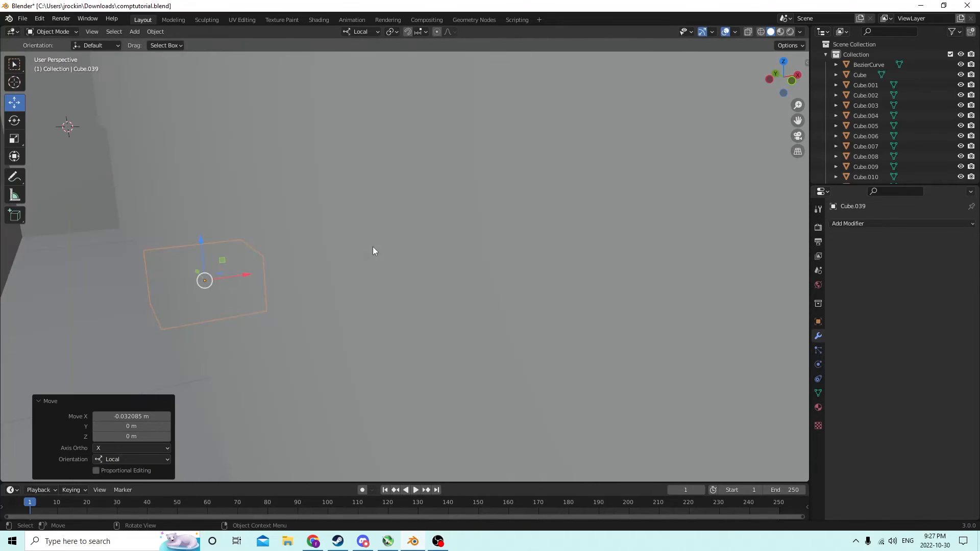
pyautogui.scroll(2, 382, 248)
pyautogui.press('g')
pyautogui.press('x')
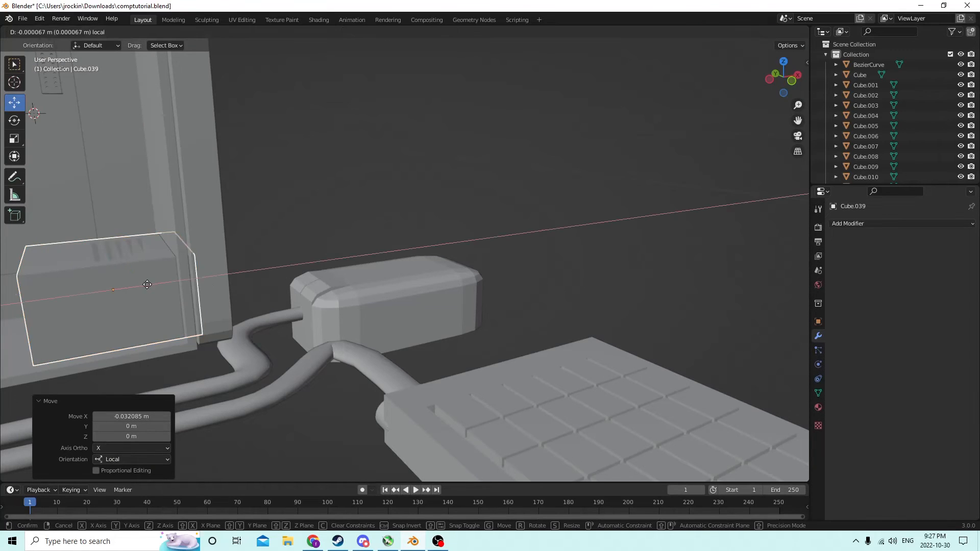
pyautogui.click(132, 289)
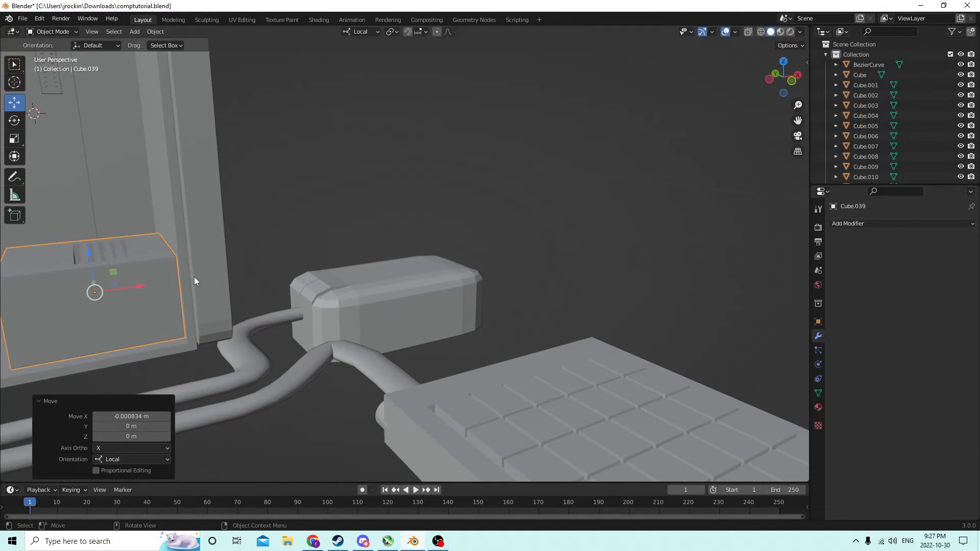
# - Examine the vented box's placement on the case floor beside the motherboard components
pyautogui.moveTo(194, 279); pyautogui.dragTo(328, 275, button='middle')
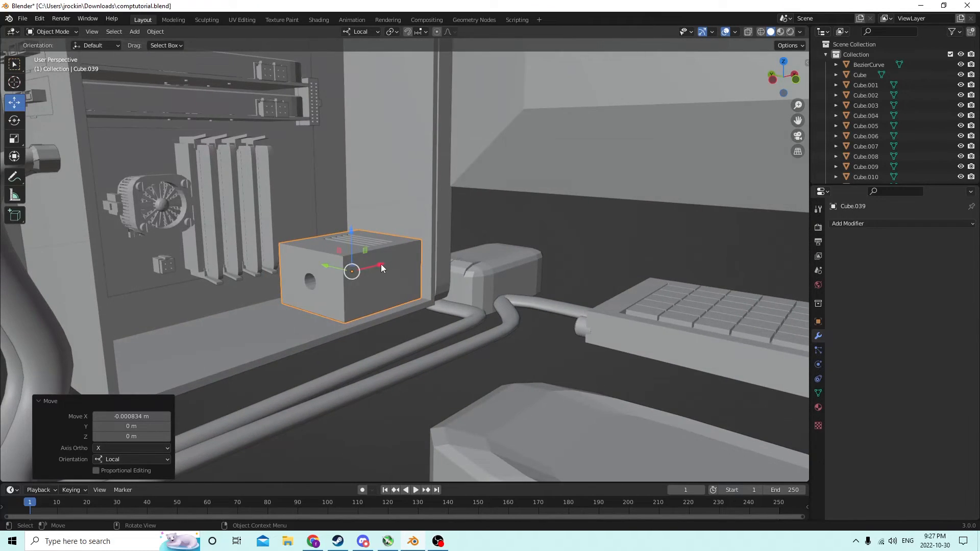
pyautogui.scroll(1, 383, 263)
pyautogui.scroll(-1, 385, 261)
pyautogui.scroll(-2, 388, 262)
pyautogui.scroll(2, 402, 263)
pyautogui.moveTo(393, 265)
pyautogui.mouseDown(button='middle')
pyautogui.moveTo(412, 284)
pyautogui.moveTo(408, 256)
pyautogui.mouseUp(button='middle')
pyautogui.scroll(-4, 402, 262)
pyautogui.scroll(2, 408, 256)
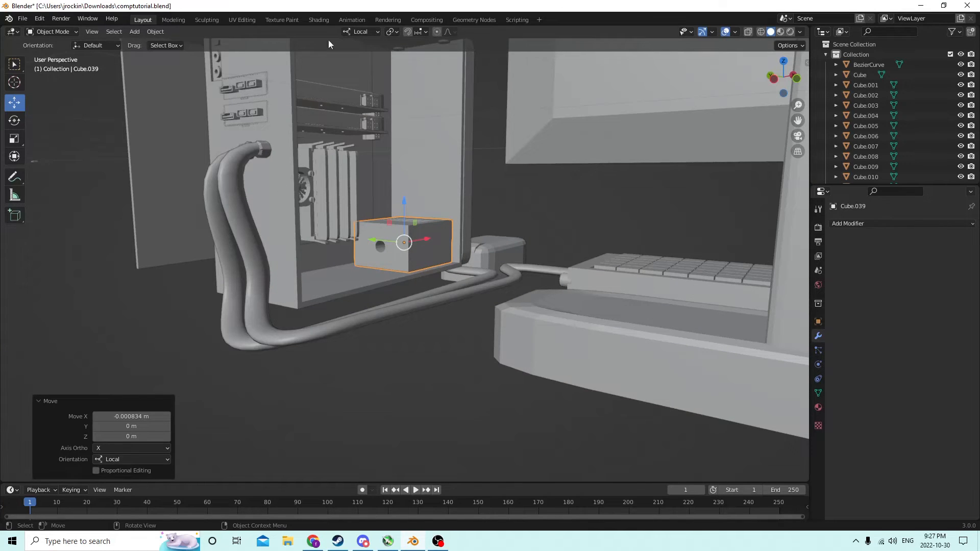
# - Switch the viewport to Material Preview shading and inspect the vented box inside the colored case
pyautogui.click(779, 32)
pyautogui.moveTo(595, 116)
pyautogui.mouseDown(button='middle')
pyautogui.moveTo(507, 149)
pyautogui.moveTo(541, 189)
pyautogui.moveTo(420, 180)
pyautogui.moveTo(455, 169)
pyautogui.moveTo(518, 175)
pyautogui.moveTo(542, 196)
pyautogui.mouseUp(button='middle')
pyautogui.scroll(2, 540, 186)
pyautogui.scroll(2, 491, 172)
pyautogui.scroll(-1, 490, 173)
pyautogui.scroll(-1, 542, 196)
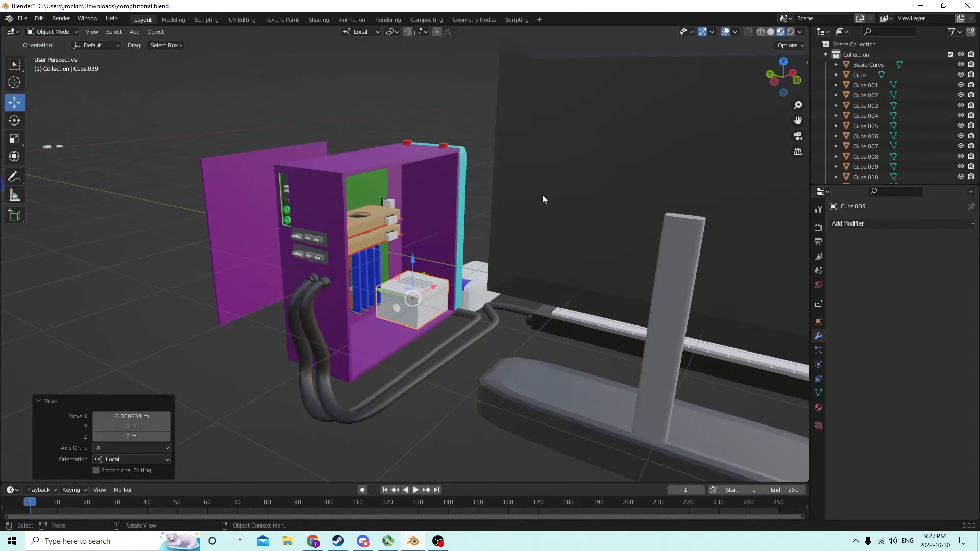
pyautogui.scroll(2, 543, 198)
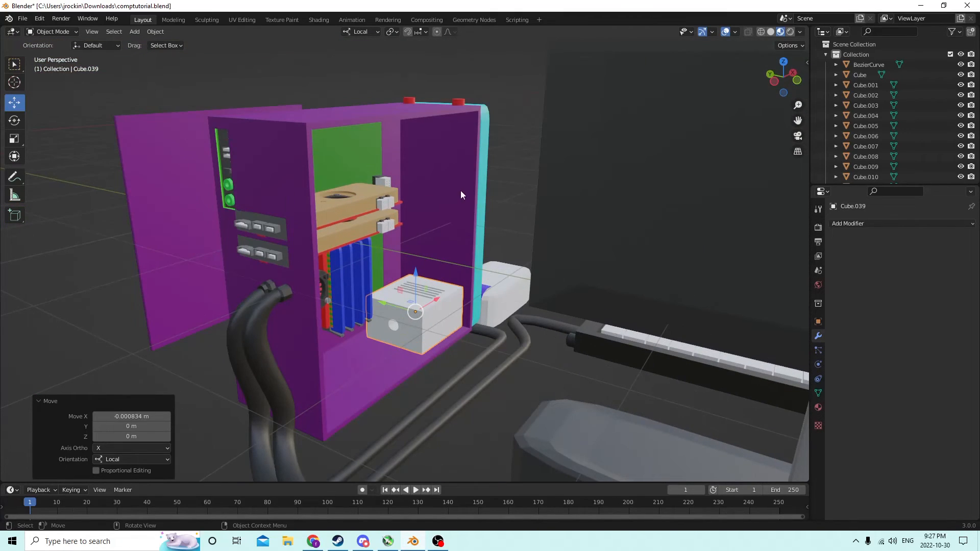
# - Duplicate the vented box inside the computer case, keeping the copy at the original's position
pyautogui.scroll(2, 460, 190)
pyautogui.moveTo(451, 170); pyautogui.dragTo(439, 167, button='middle')
pyautogui.scroll(-2, 463, 189)
pyautogui.scroll(-1, 443, 195)
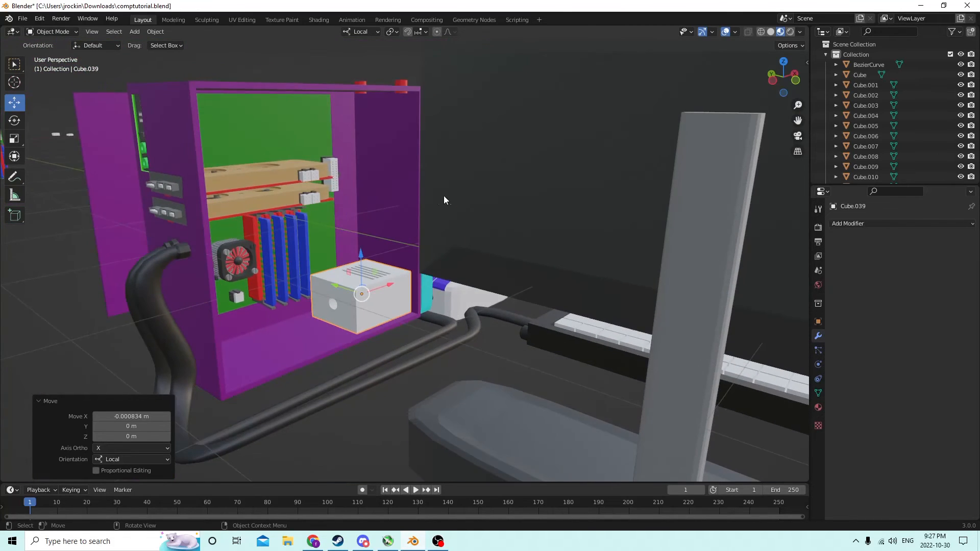
pyautogui.scroll(5, 418, 191)
pyautogui.hotkey('shift', 'd')
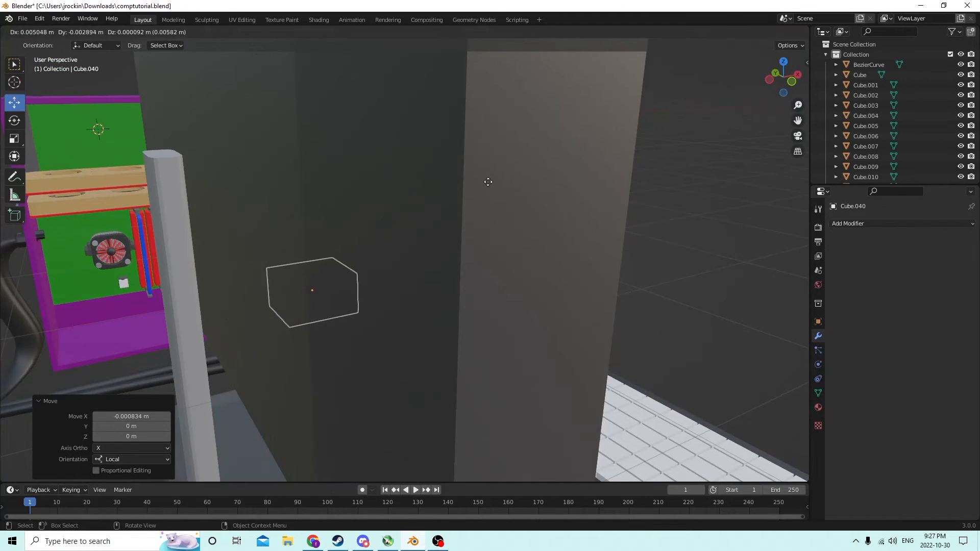
pyautogui.rightClick(488, 182)
# - Move the vented box copy 0.039402 m along its local Y axis, out behind the computer case
pyautogui.scroll(-5, 482, 192)
pyautogui.moveTo(481, 191); pyautogui.dragTo(542, 214, button='middle')
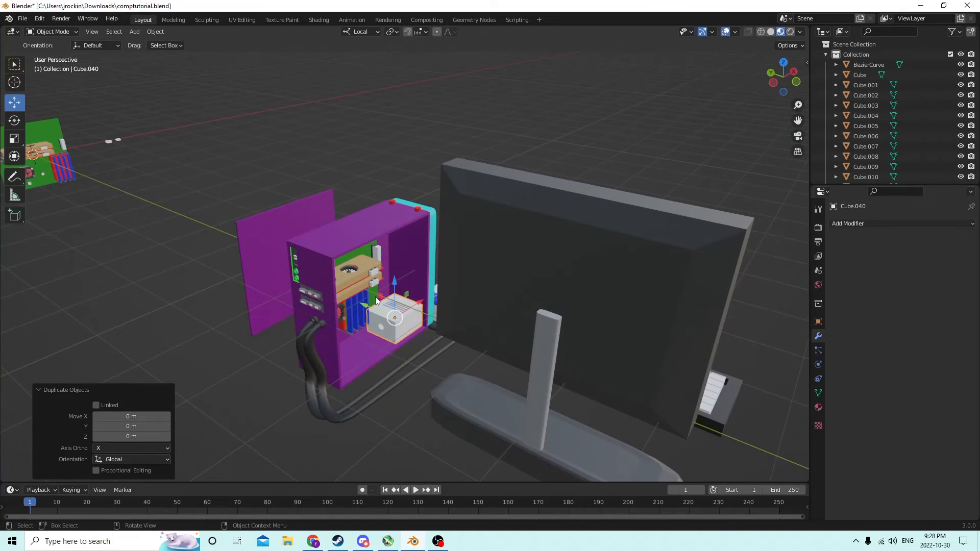
pyautogui.press('g')
pyautogui.press('y')
pyautogui.press('y')
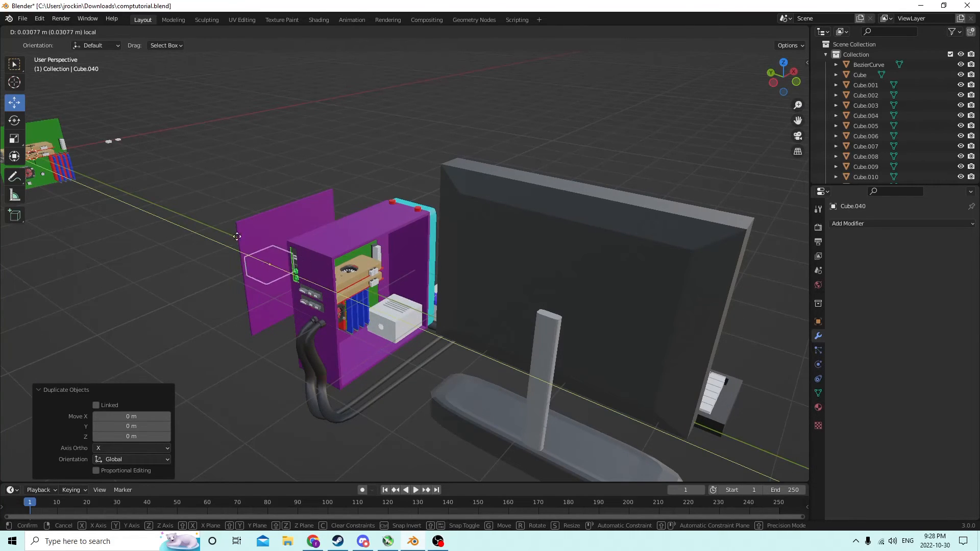
pyautogui.click(215, 223)
# - Examine the components inside the case and the spare motherboard assembly behind it from several angles
pyautogui.scroll(8, 216, 223)
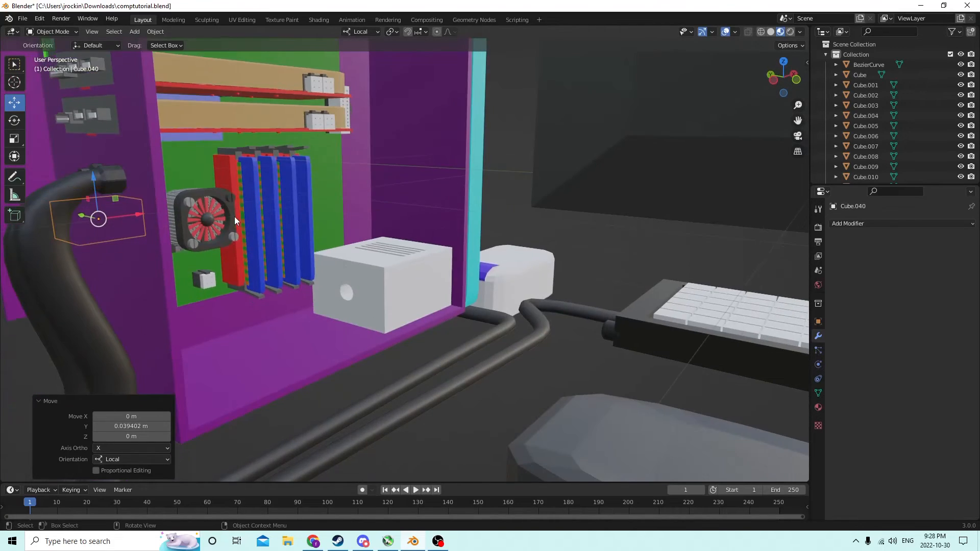
pyautogui.scroll(2, 239, 216)
pyautogui.scroll(-5, 240, 216)
pyautogui.moveTo(243, 219); pyautogui.dragTo(178, 148, button='middle')
pyautogui.scroll(-3, 323, 241)
pyautogui.scroll(2, 188, 199)
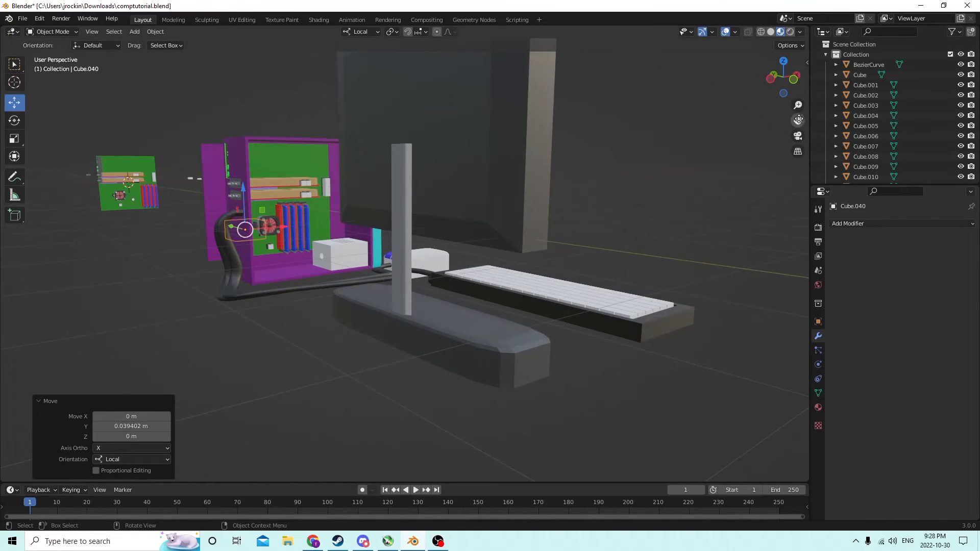
pyautogui.moveTo(797, 120); pyautogui.dragTo(971, 176)
pyautogui.scroll(5, 567, 162)
pyautogui.moveTo(568, 168); pyautogui.dragTo(473, 144, button='middle')
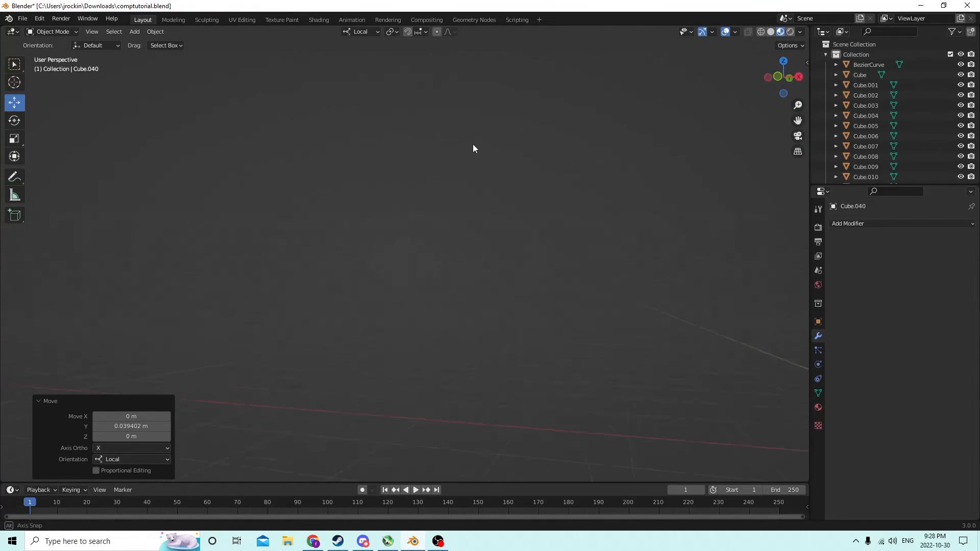
pyautogui.moveTo(416, 153); pyautogui.dragTo(518, 165, button='middle')
pyautogui.moveTo(796, 121); pyautogui.dragTo(699, 289, button='middle')
pyautogui.moveTo(799, 120); pyautogui.dragTo(484, 51)
pyautogui.moveTo(695, 250); pyautogui.dragTo(737, 286, button='middle')
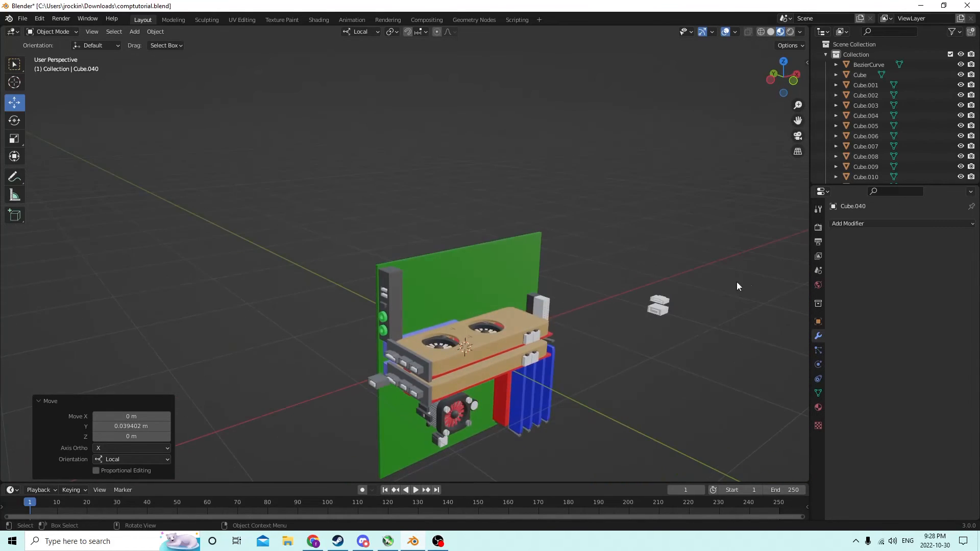
pyautogui.moveTo(443, 270); pyautogui.dragTo(409, 217, button='middle')
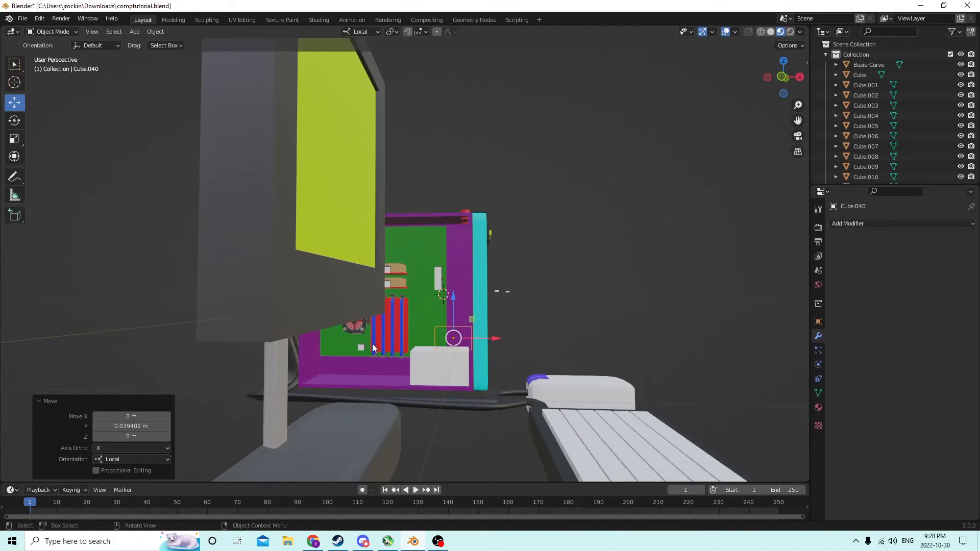
pyautogui.scroll(6, 372, 344)
pyautogui.scroll(-6, 305, 319)
pyautogui.moveTo(403, 302)
pyautogui.mouseDown(button='middle')
pyautogui.moveTo(397, 295)
pyautogui.moveTo(421, 304)
pyautogui.moveTo(397, 300)
pyautogui.mouseUp(button='middle')
pyautogui.moveTo(396, 302)
pyautogui.mouseDown(button='middle')
pyautogui.moveTo(414, 302)
pyautogui.moveTo(394, 290)
pyautogui.moveTo(397, 301)
pyautogui.mouseUp(button='middle')
pyautogui.scroll(-1, 406, 299)
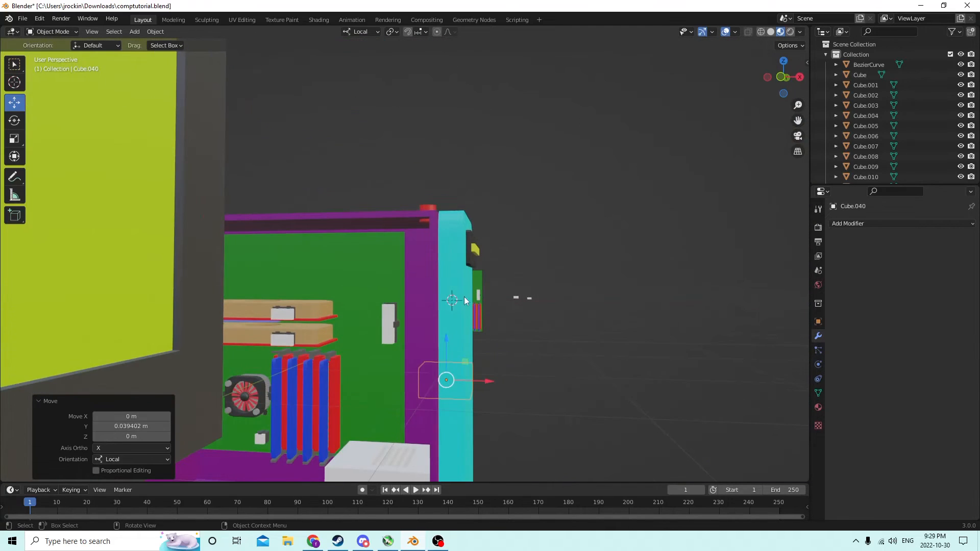
# - Select the linked parts of the cyan front panel, including its drive slot and red top buttons, and try to separate them
pyautogui.moveTo(462, 297); pyautogui.dragTo(448, 307, button='middle')
pyautogui.click(337, 383)
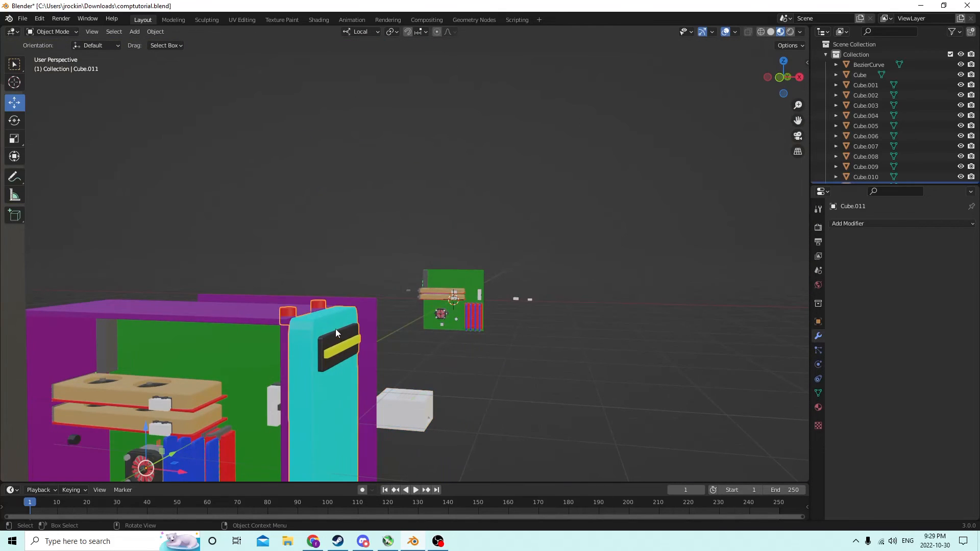
pyautogui.moveTo(335, 329); pyautogui.dragTo(344, 301, button='middle')
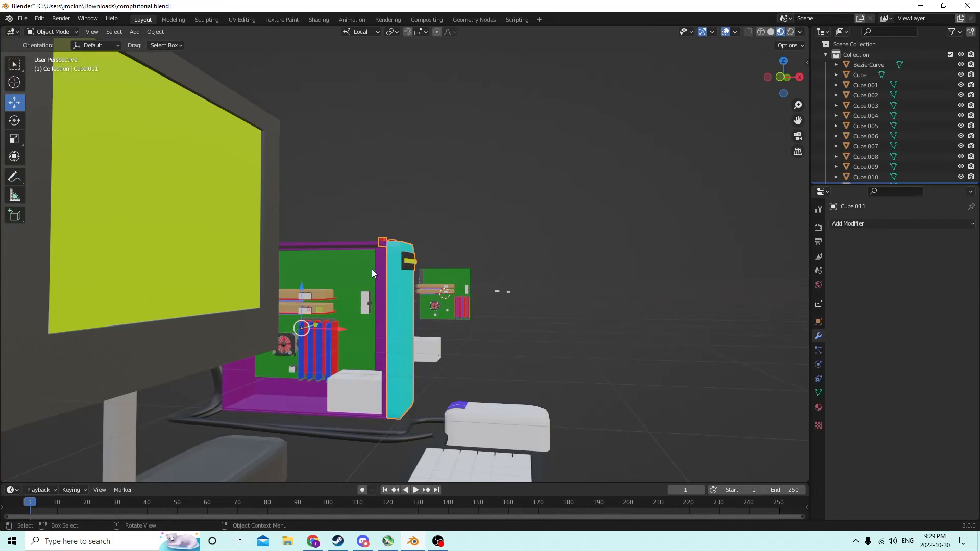
pyautogui.click(400, 274)
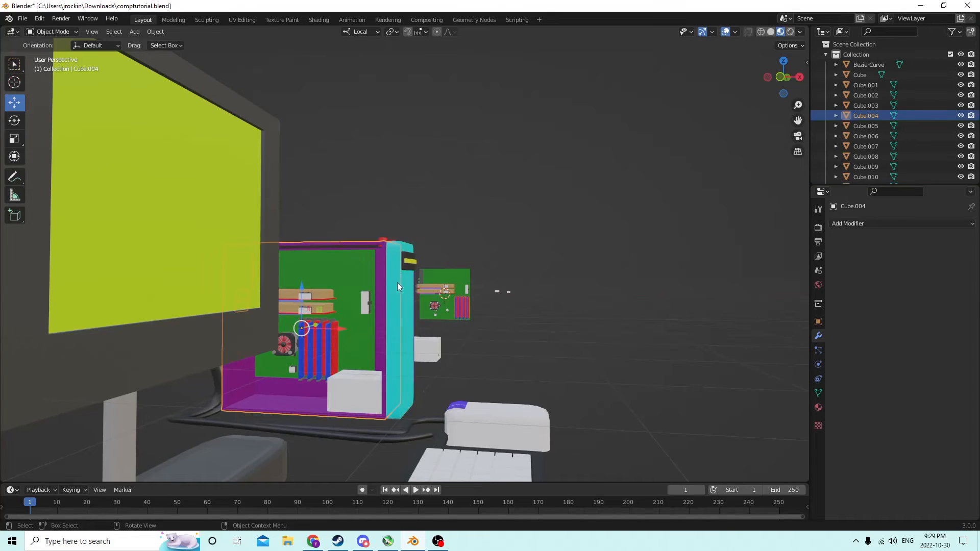
pyautogui.moveTo(397, 283); pyautogui.dragTo(390, 309, button='middle')
pyautogui.click(384, 368)
pyautogui.press('Tab')
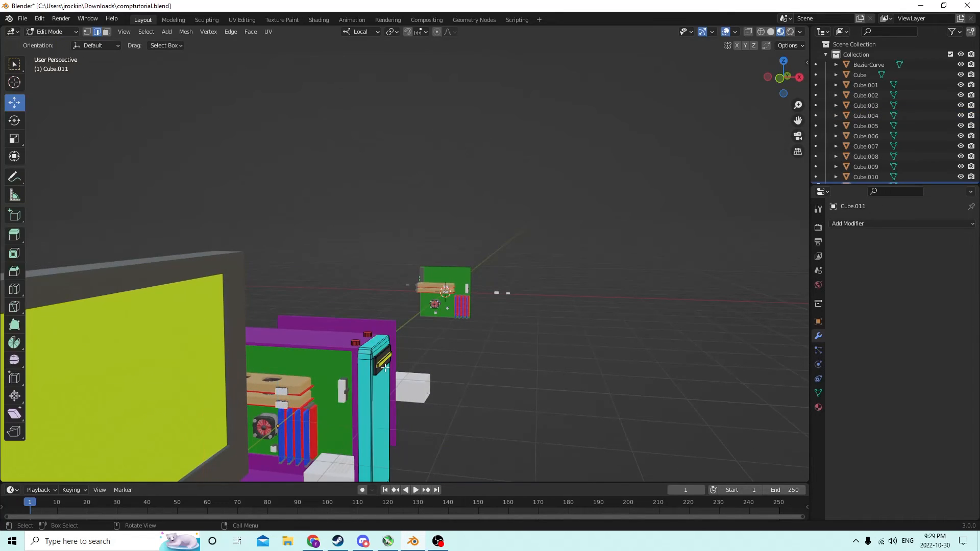
pyautogui.press('l')
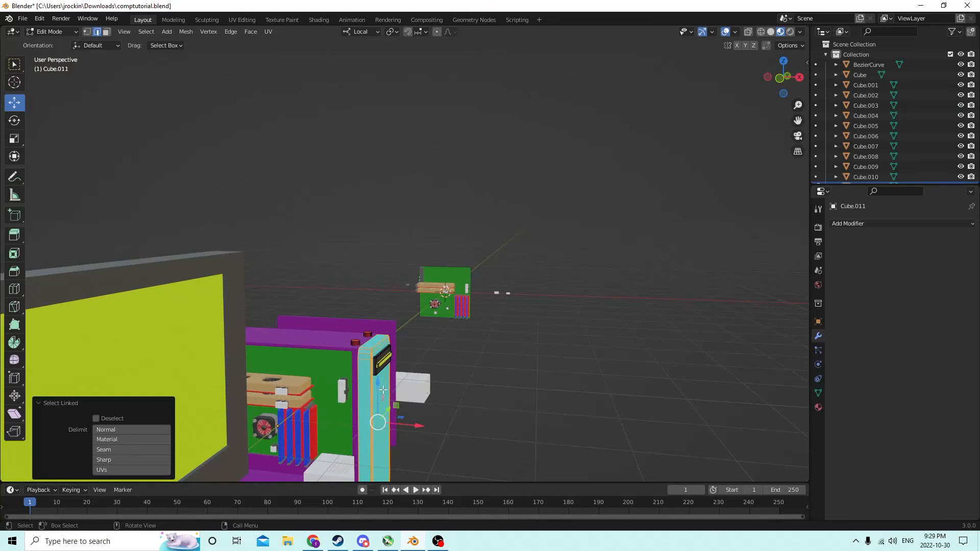
pyautogui.press('l')
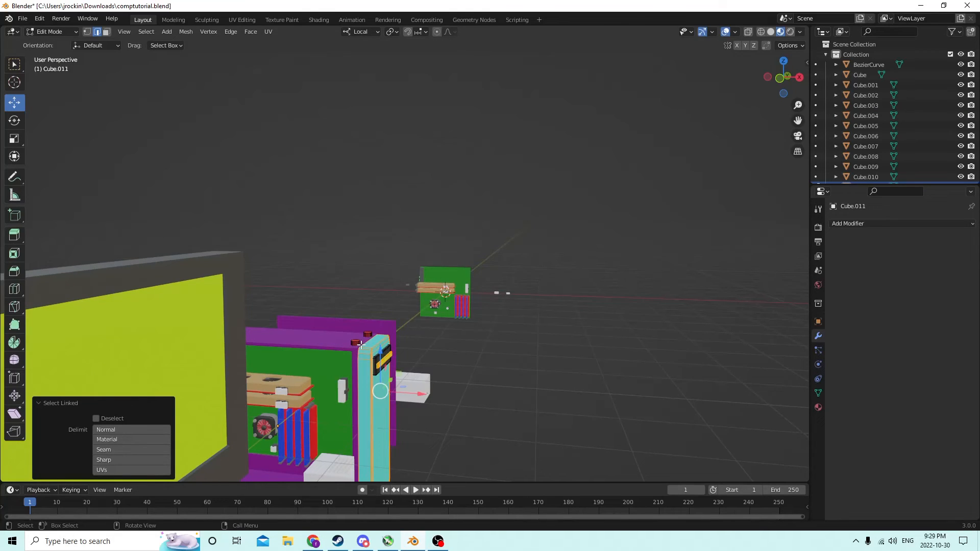
pyautogui.press('l')
pyautogui.press('l')
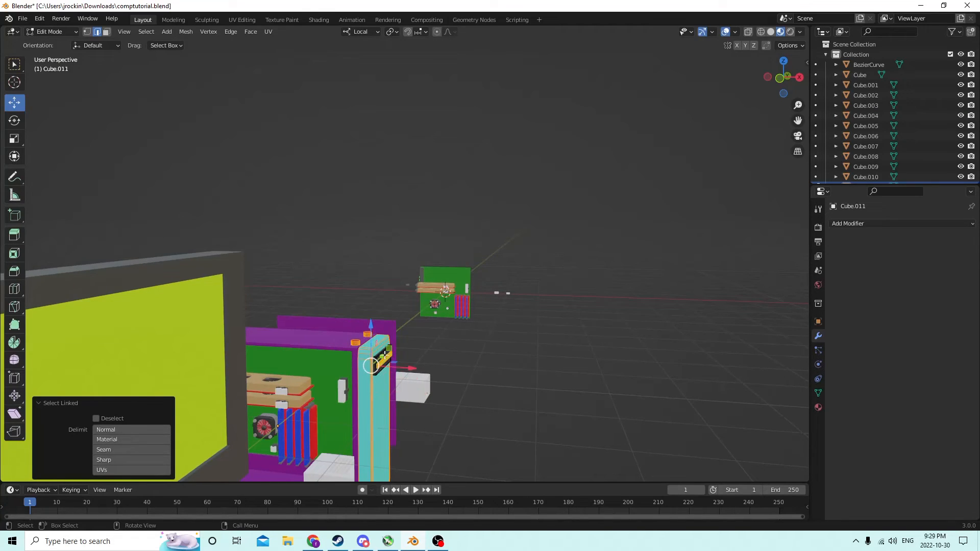
pyautogui.press('p')
pyautogui.rightClick(399, 138)
pyautogui.press('Tab')
# - Inspect the case's front panel, its motherboard components and the vented box on the case floor
pyautogui.moveTo(521, 155); pyautogui.dragTo(464, 145, button='middle')
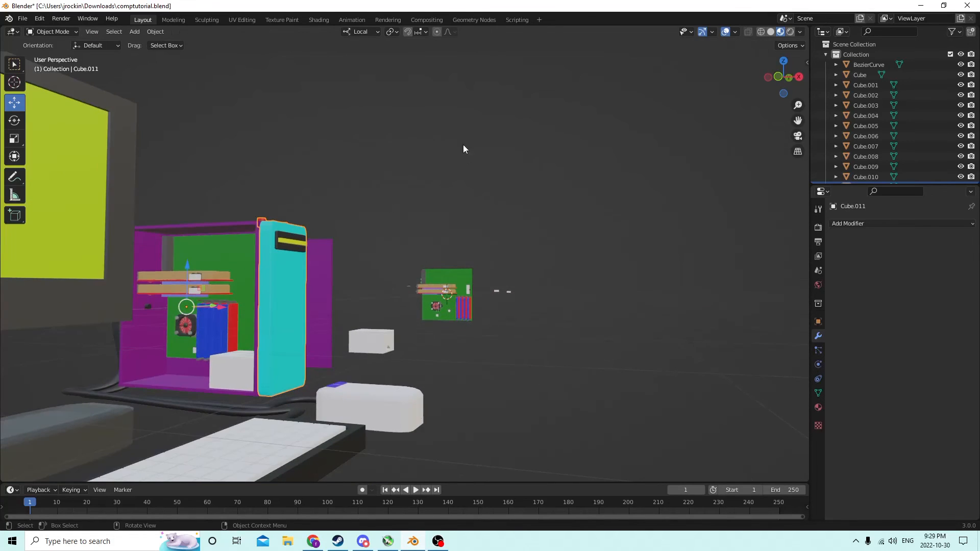
pyautogui.moveTo(282, 297); pyautogui.dragTo(298, 293, button='middle')
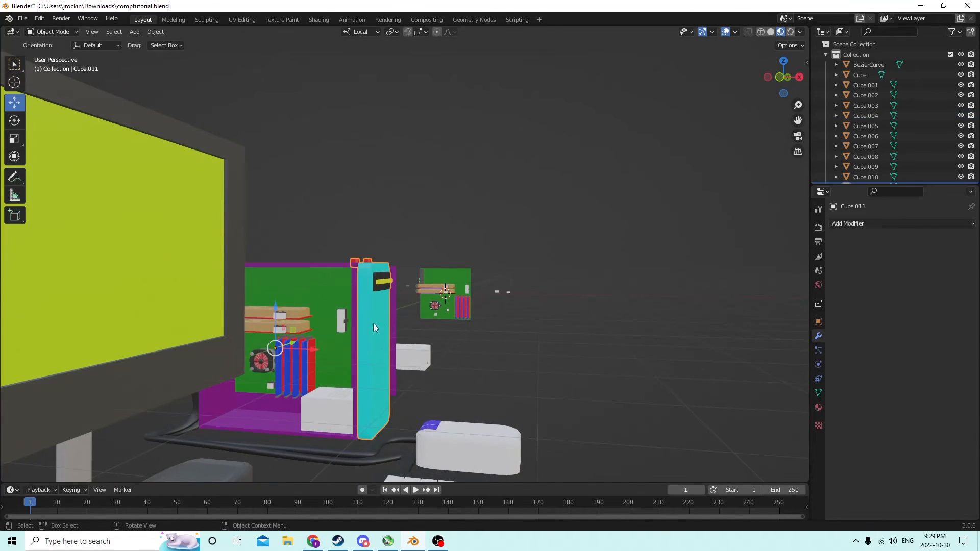
pyautogui.moveTo(384, 326); pyautogui.dragTo(354, 343, button='middle')
pyautogui.moveTo(228, 452); pyautogui.dragTo(249, 460)
pyautogui.moveTo(249, 460); pyautogui.dragTo(347, 309, button='middle')
pyautogui.scroll(5, 341, 312)
pyautogui.scroll(-5, 298, 317)
pyautogui.click(727, 348)
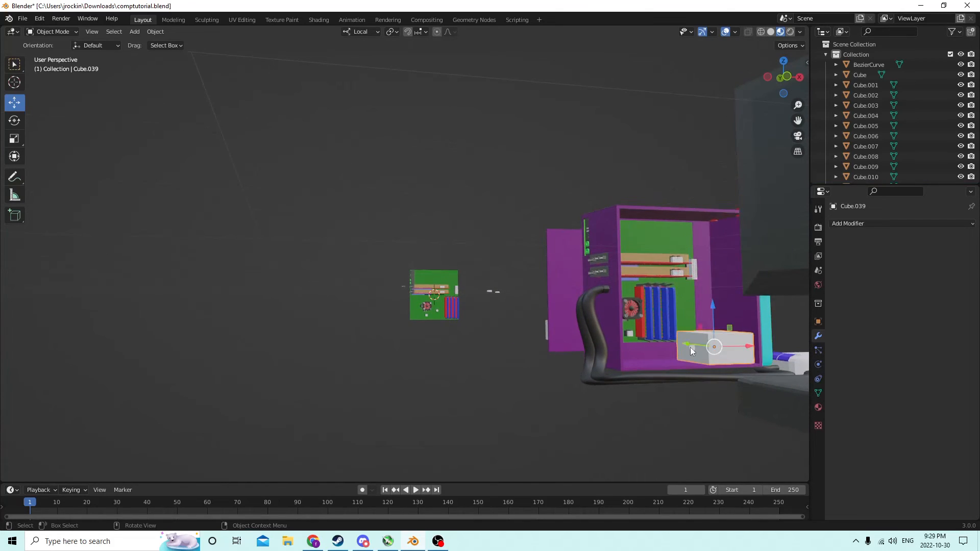
pyautogui.moveTo(727, 348); pyautogui.dragTo(688, 367, button='middle')
pyautogui.scroll(3, 648, 365)
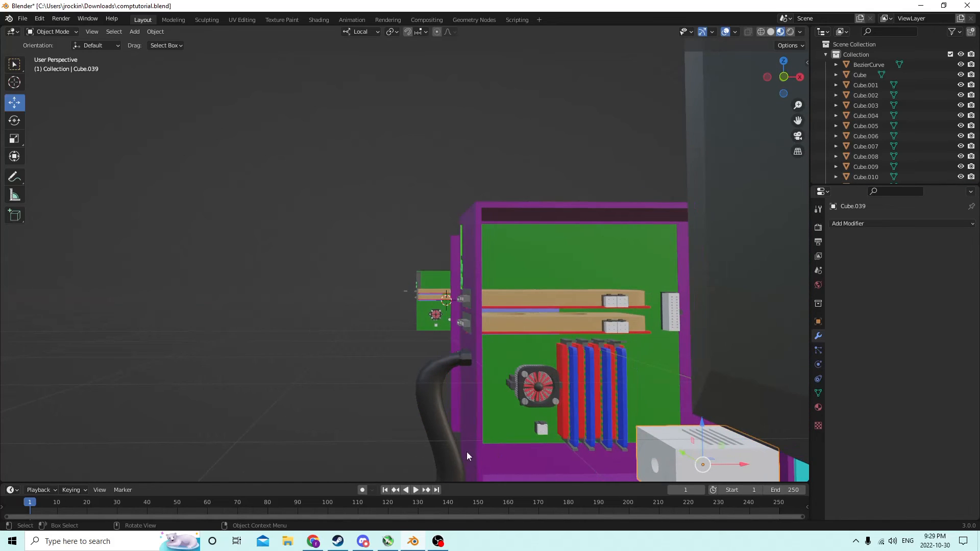
pyautogui.moveTo(470, 440); pyautogui.dragTo(497, 405, button='middle')
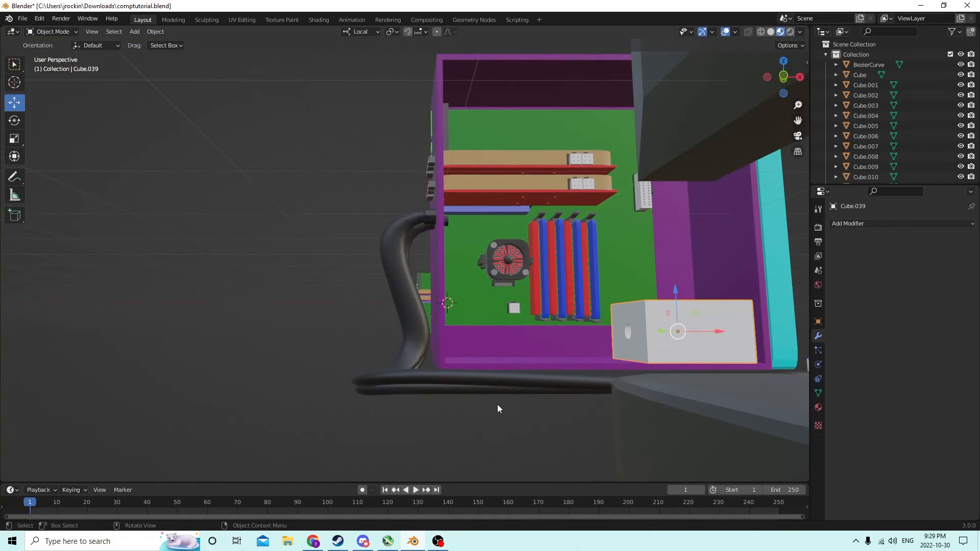
pyautogui.moveTo(658, 335); pyautogui.dragTo(375, 254, button='middle')
# - Undo the recent selections and front panel Edit Mode changes, back through the vented box copy's local Y move
pyautogui.click(39, 18)
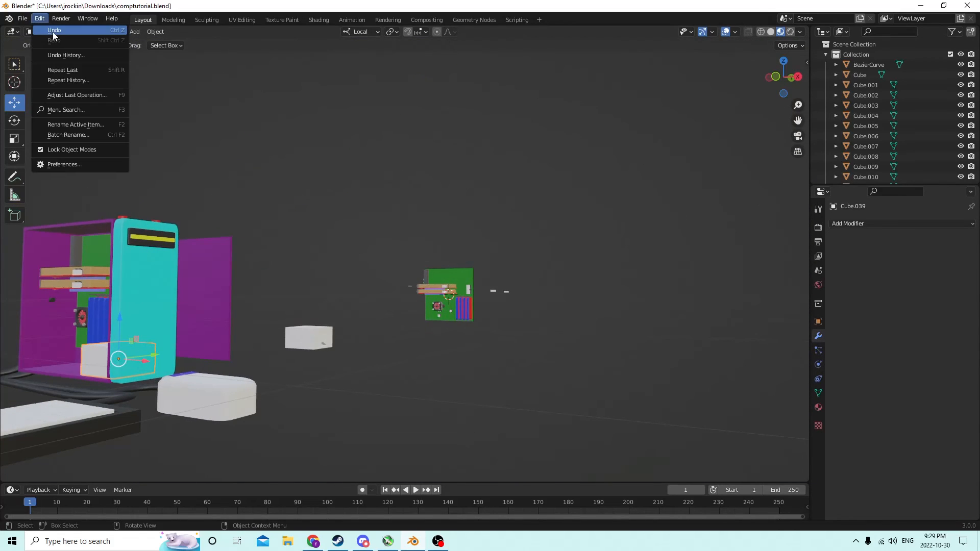
pyautogui.click(53, 31)
pyautogui.click(41, 21)
pyautogui.click(49, 31)
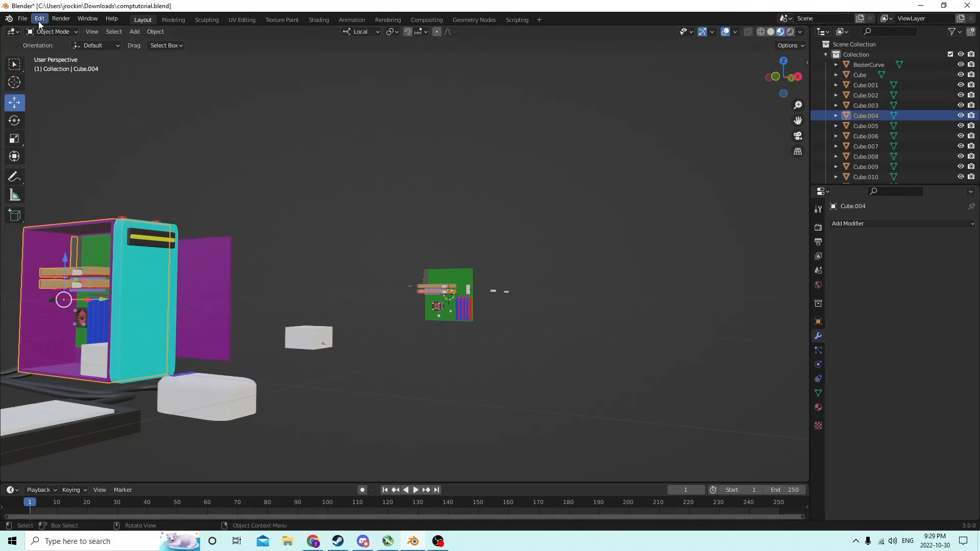
pyautogui.click(39, 20)
pyautogui.click(51, 31)
pyautogui.click(39, 19)
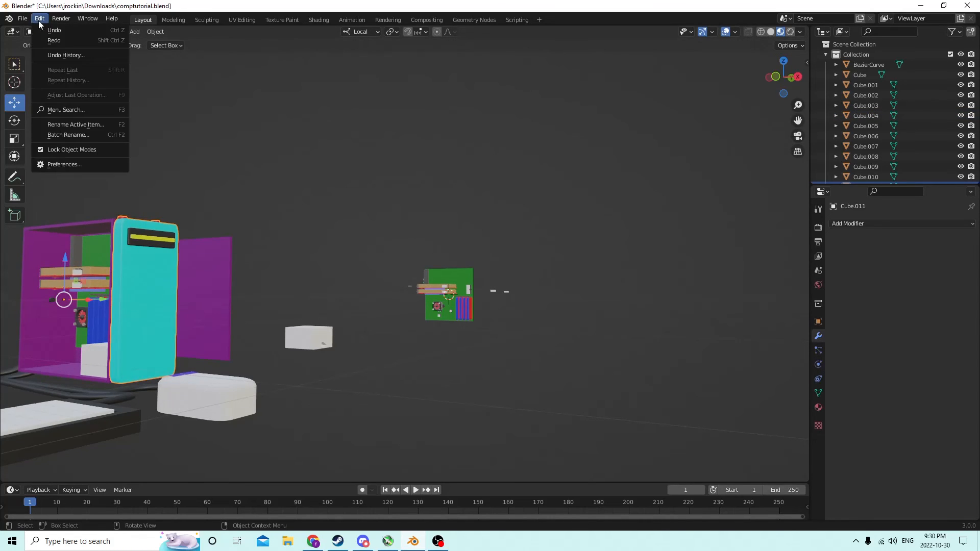
pyautogui.click(51, 30)
pyautogui.click(39, 19)
pyautogui.click(51, 30)
pyautogui.click(39, 19)
pyautogui.click(51, 30)
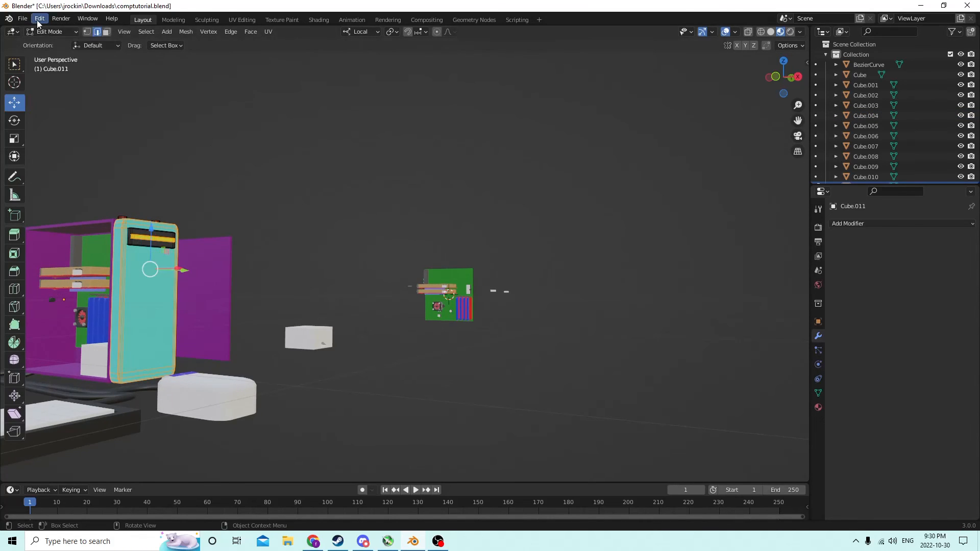
pyautogui.click(39, 19)
pyautogui.click(51, 30)
pyautogui.click(39, 20)
pyautogui.click(45, 29)
pyautogui.click(41, 20)
pyautogui.click(43, 29)
pyautogui.click(41, 20)
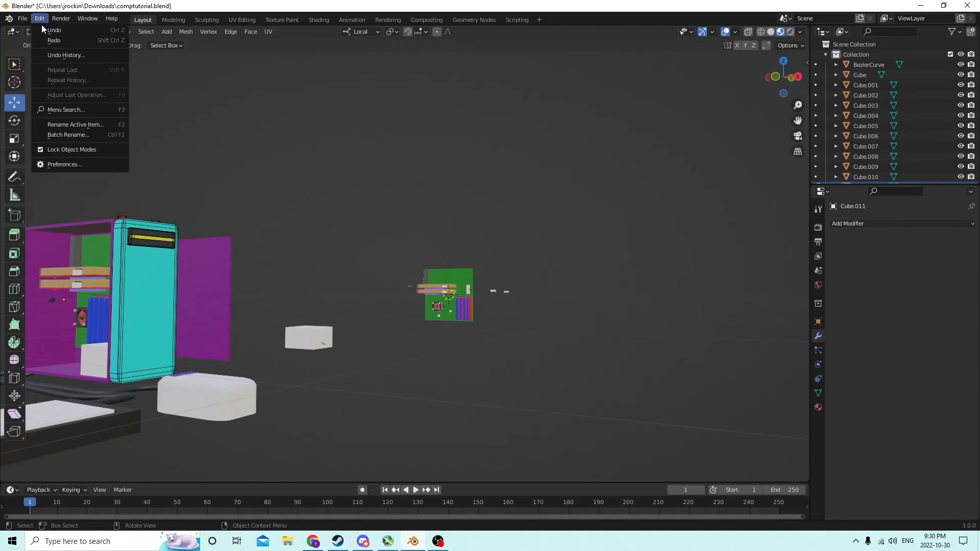
pyautogui.click(44, 28)
pyautogui.click(41, 23)
pyautogui.click(43, 28)
pyautogui.click(40, 21)
pyautogui.click(43, 29)
pyautogui.click(41, 28)
pyautogui.click(41, 28)
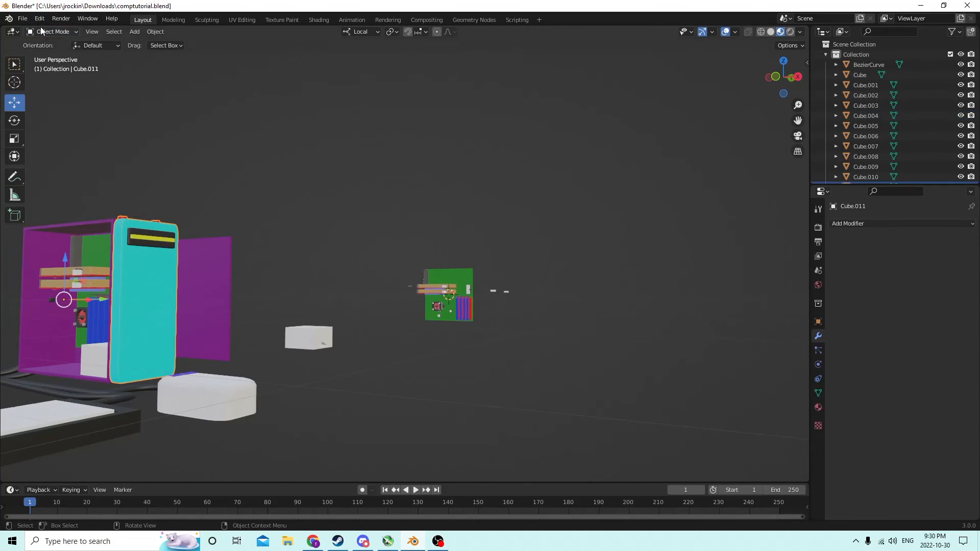
pyautogui.click(40, 22)
pyautogui.click(43, 28)
pyautogui.click(40, 20)
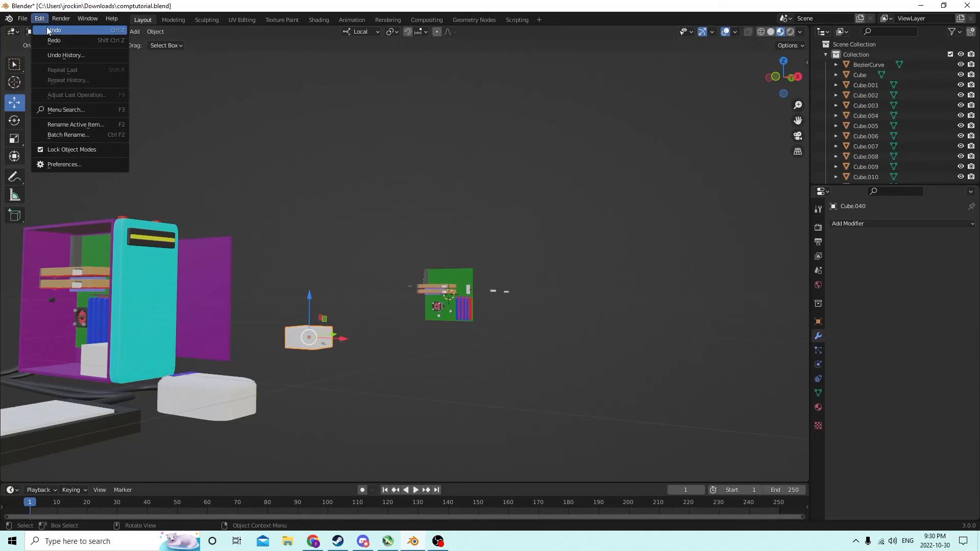
pyautogui.click(45, 29)
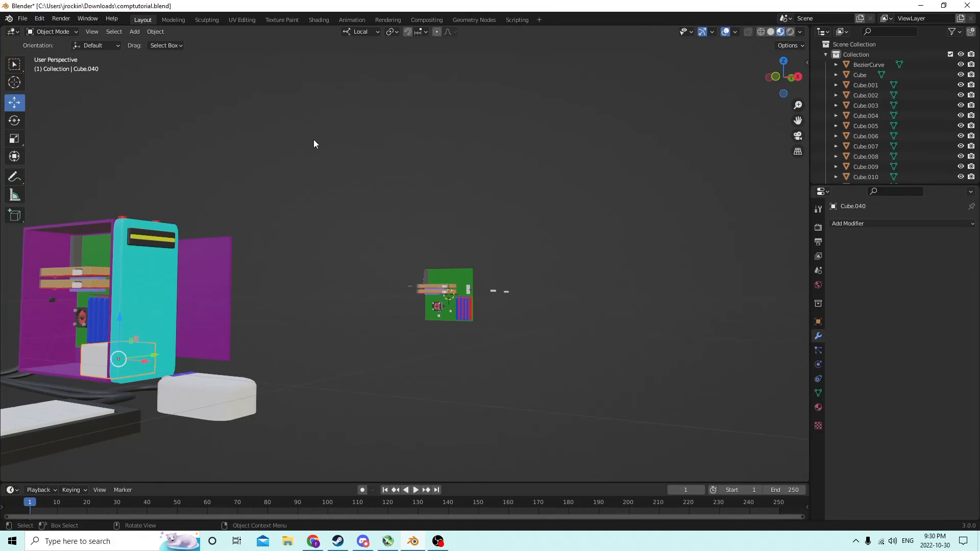
# - Restore the vented box copy's move out behind the case and check it against the front panel
pyautogui.moveTo(313, 143); pyautogui.dragTo(334, 147, button='middle')
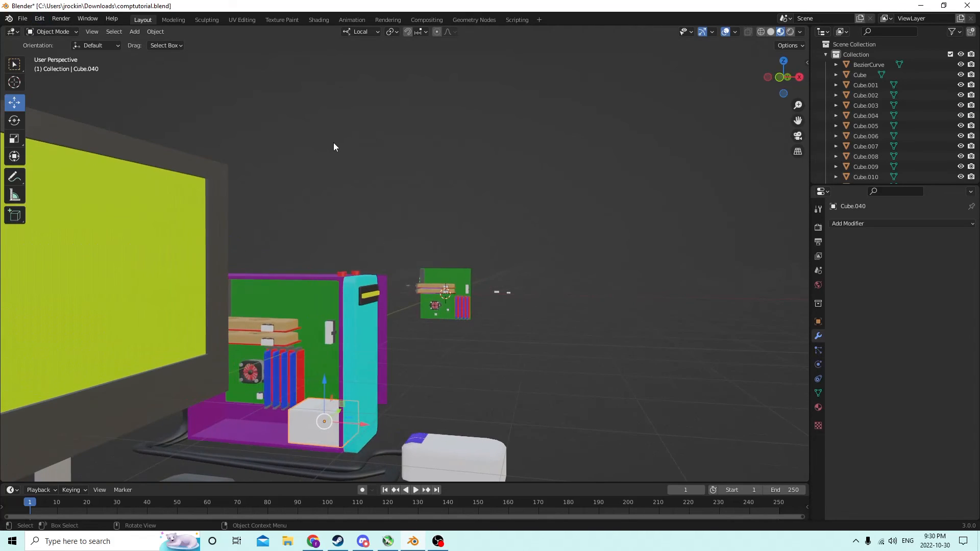
pyautogui.click(36, 20)
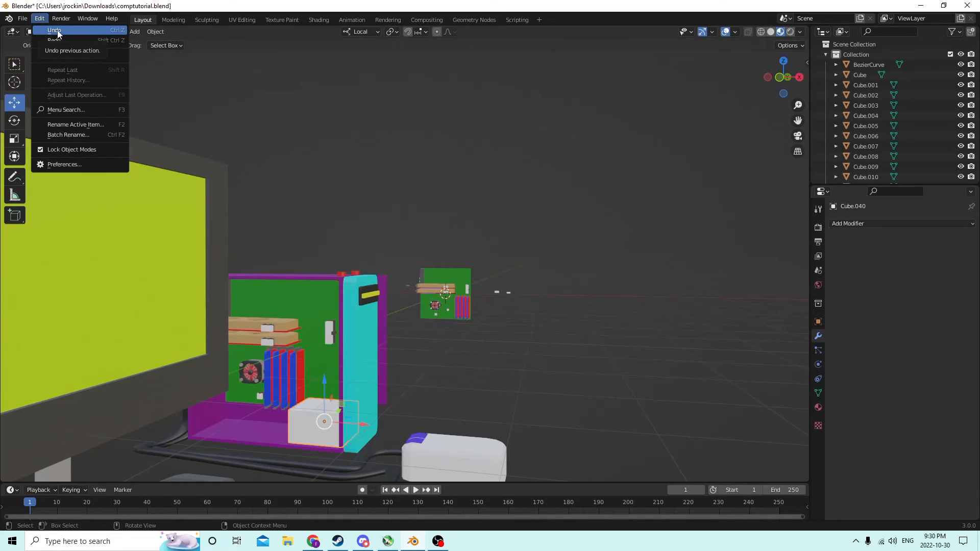
pyautogui.click(59, 32)
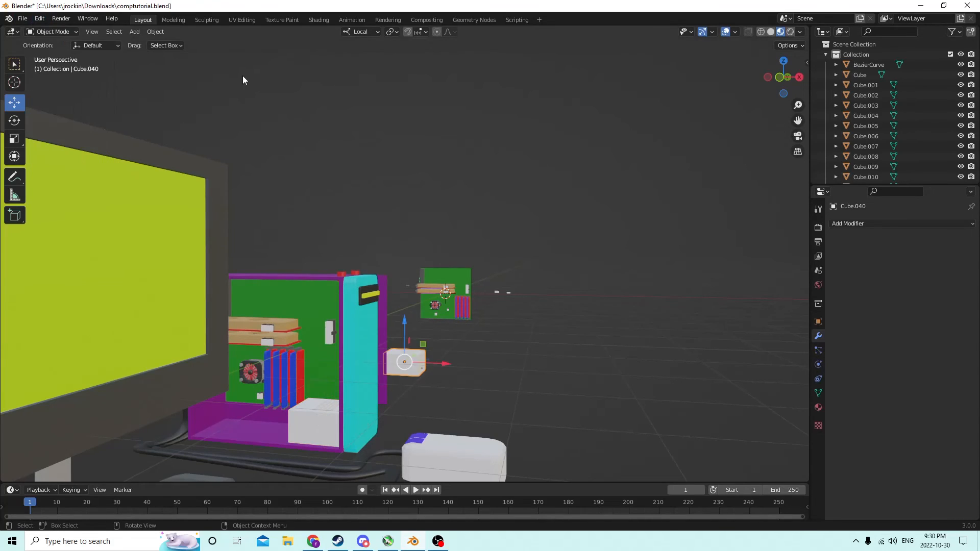
pyautogui.moveTo(243, 76)
pyautogui.mouseDown(button='middle')
pyautogui.moveTo(218, 78)
pyautogui.moveTo(231, 76)
pyautogui.mouseUp(button='middle')
pyautogui.scroll(1, 254, 62)
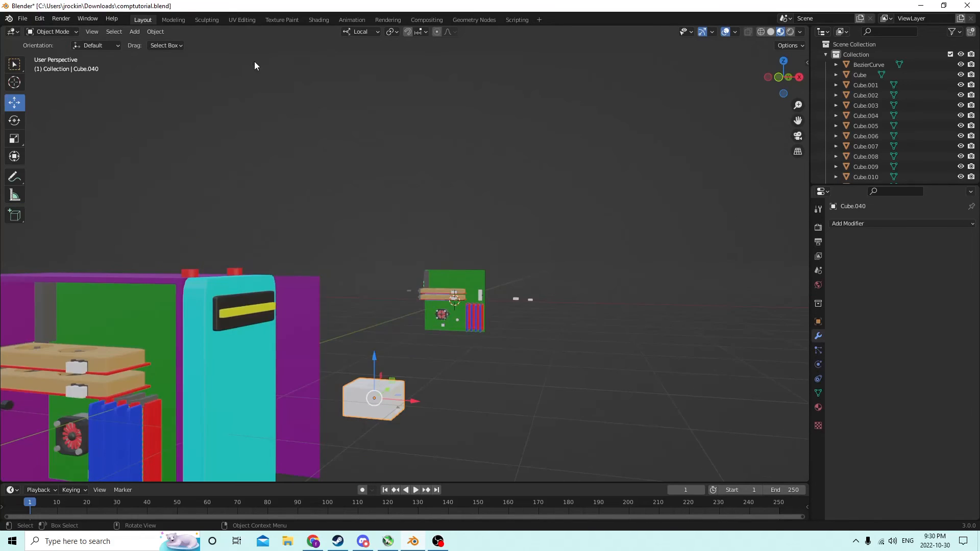
pyautogui.scroll(6, 260, 58)
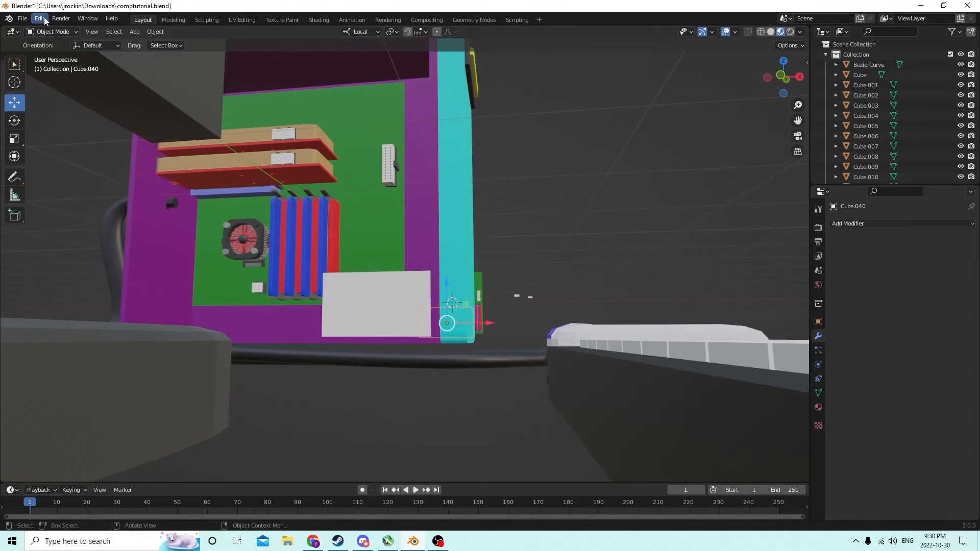
# - Inspect the computer case, the vented box copy and the spare motherboard assembly behind it, selecting the spare board
pyautogui.click(44, 18)
pyautogui.moveTo(285, 98); pyautogui.dragTo(324, 160, button='middle')
pyautogui.scroll(1, 268, 120)
pyautogui.scroll(1, 264, 105)
pyautogui.scroll(-3, 289, 109)
pyautogui.scroll(-2, 289, 108)
pyautogui.click(451, 264)
pyautogui.scroll(2, 451, 264)
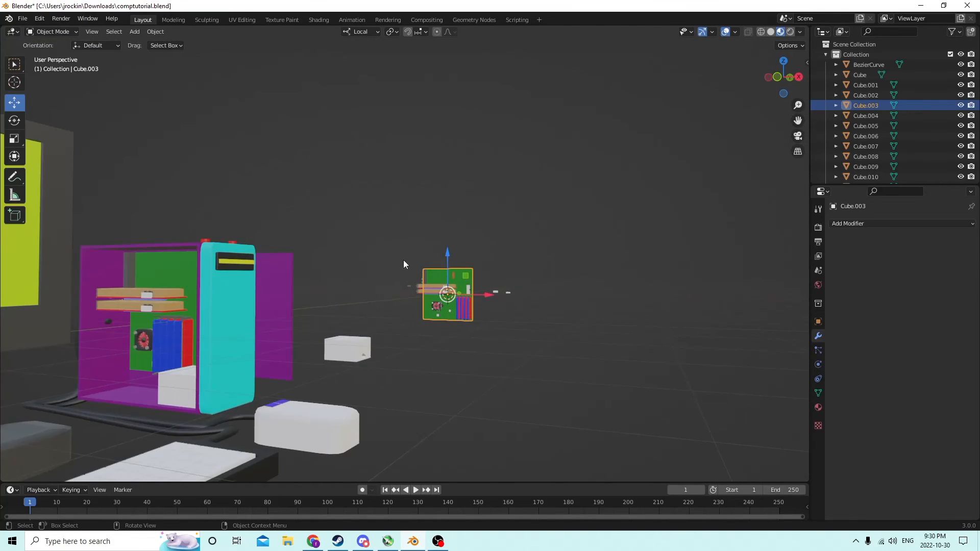
pyautogui.moveTo(309, 367); pyautogui.dragTo(396, 341, button='middle')
# - Move the vented box inside the case along its local X axis by about -0.0124 m, up against the rear wall
pyautogui.click(736, 404)
pyautogui.moveTo(718, 395); pyautogui.dragTo(724, 398, button='middle')
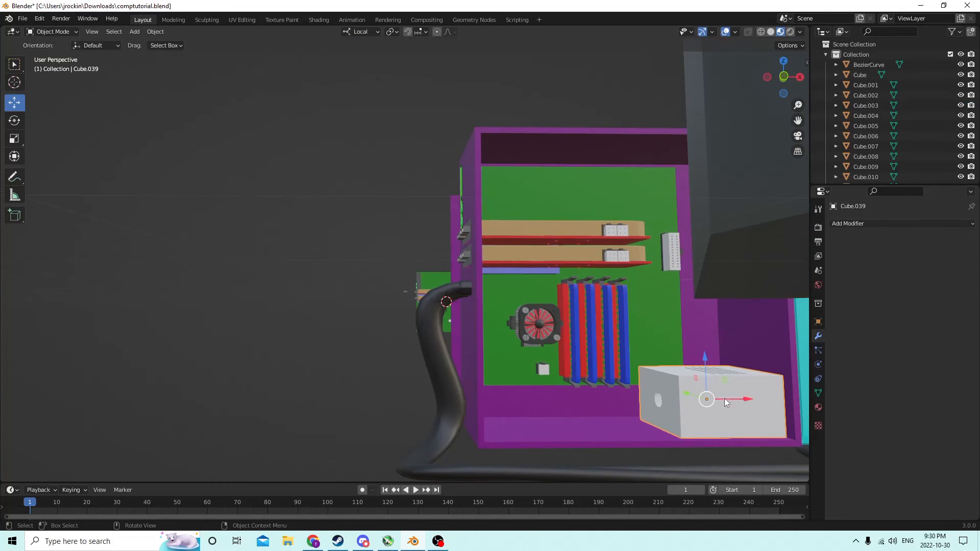
pyautogui.press('g')
pyautogui.press('x')
pyautogui.click(560, 399)
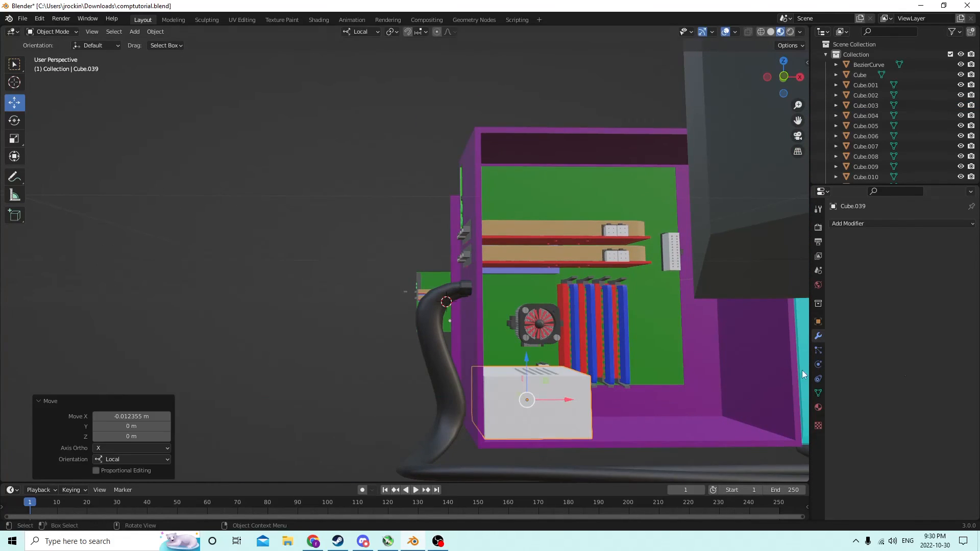
# - Set the vented box's Y rotation to 180°
pyautogui.click(816, 322)
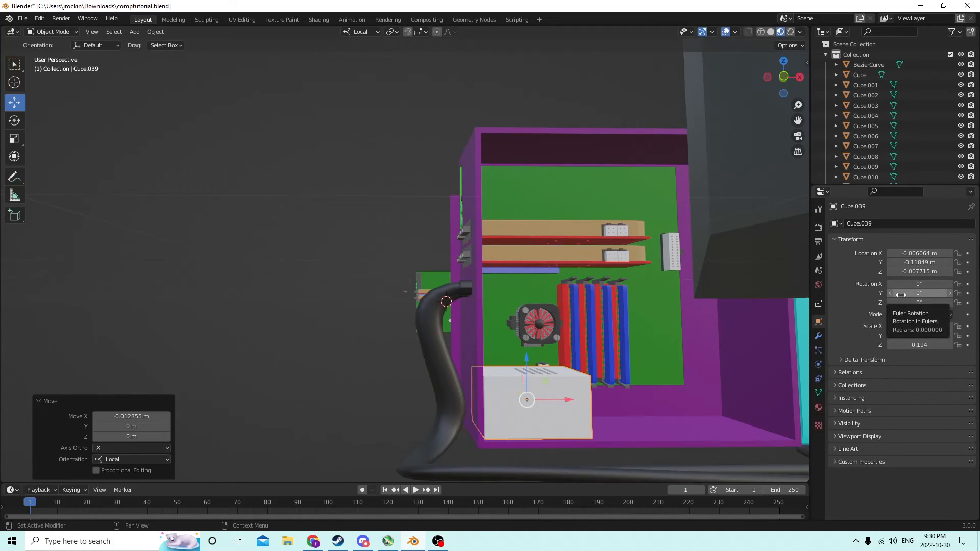
pyautogui.click(900, 294)
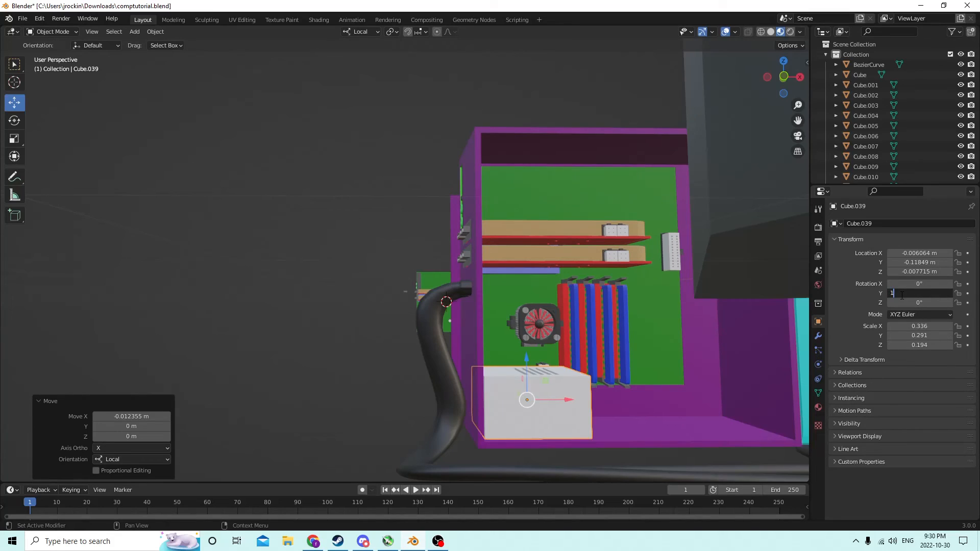
pyautogui.write('180')
pyautogui.press('Return')
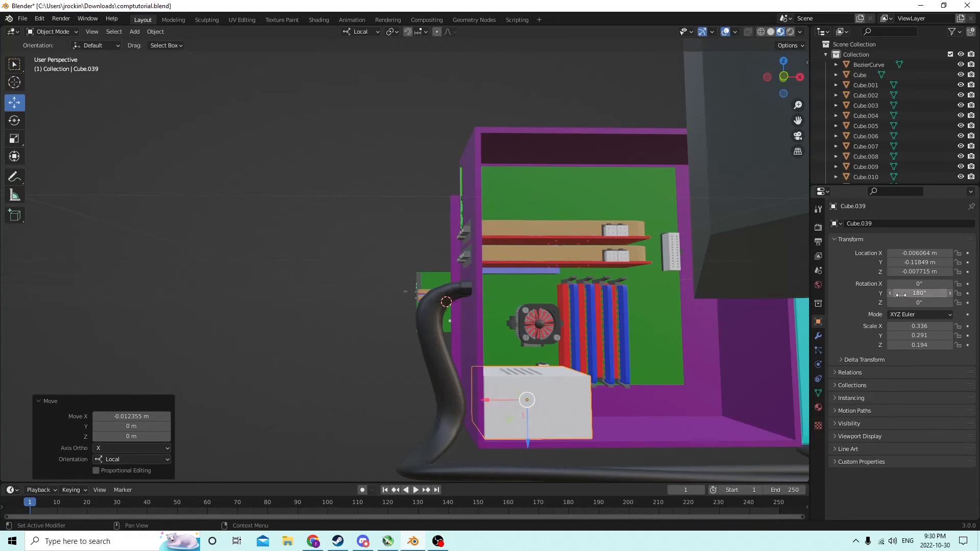
pyautogui.press('g')
pyautogui.press('x')
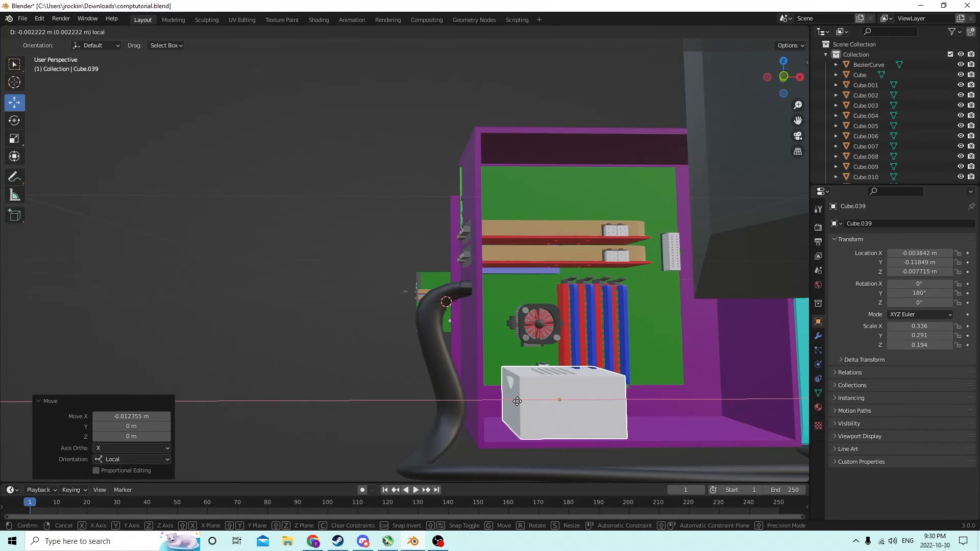
pyautogui.click(517, 402)
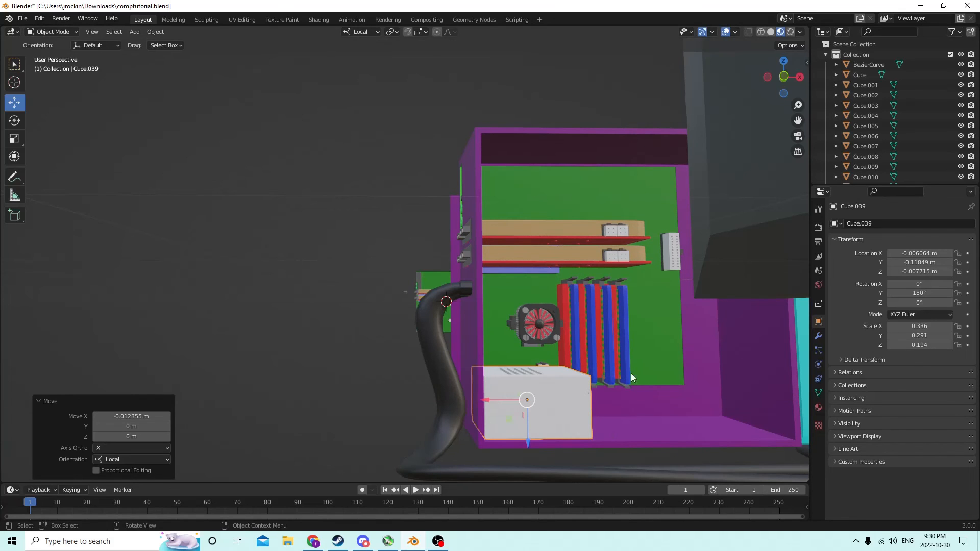
# - Flatten the vented box on the case floor by scaling it to about 0.731 along its local Z axis
pyautogui.moveTo(613, 306)
pyautogui.mouseDown(button='middle')
pyautogui.moveTo(586, 304)
pyautogui.moveTo(615, 302)
pyautogui.moveTo(597, 307)
pyautogui.mouseUp(button='middle')
pyautogui.scroll(4, 570, 294)
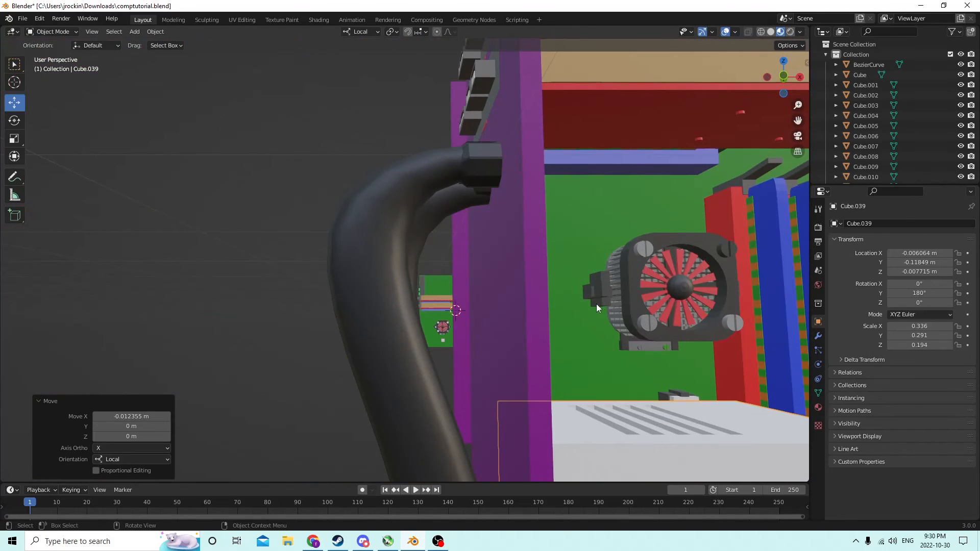
pyautogui.click(680, 391)
pyautogui.scroll(-4, 681, 390)
pyautogui.moveTo(680, 374); pyautogui.dragTo(688, 381, button='middle')
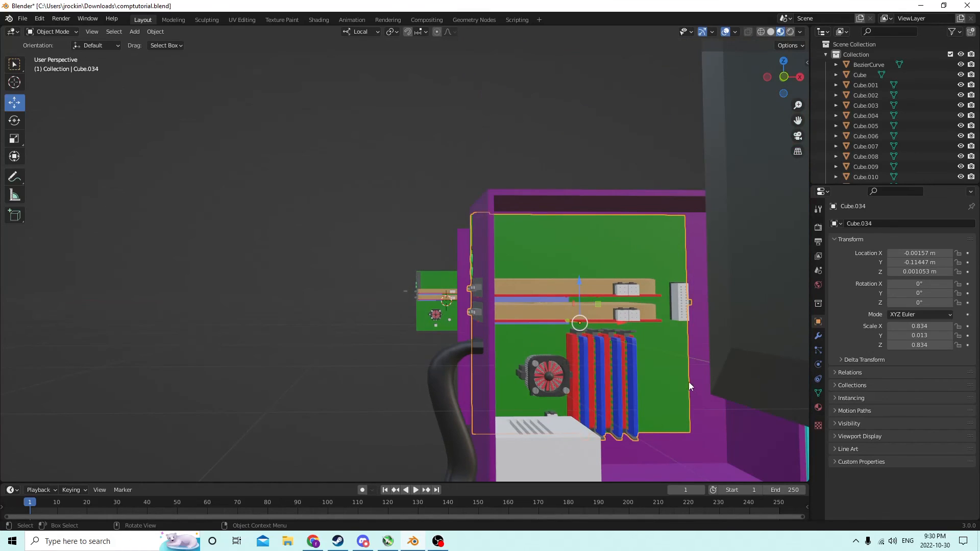
pyautogui.moveTo(604, 402); pyautogui.dragTo(396, 419, button='middle')
pyautogui.click(357, 353)
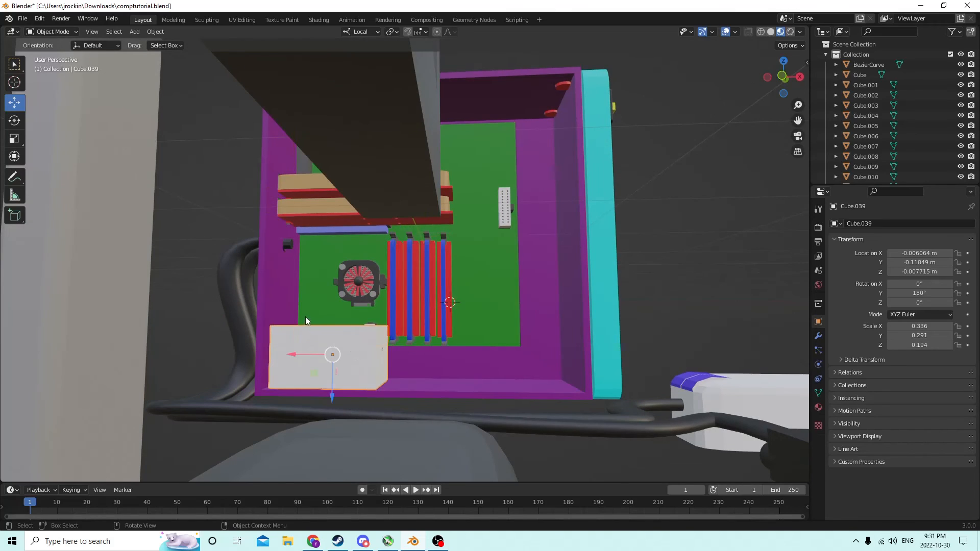
pyautogui.click(16, 138)
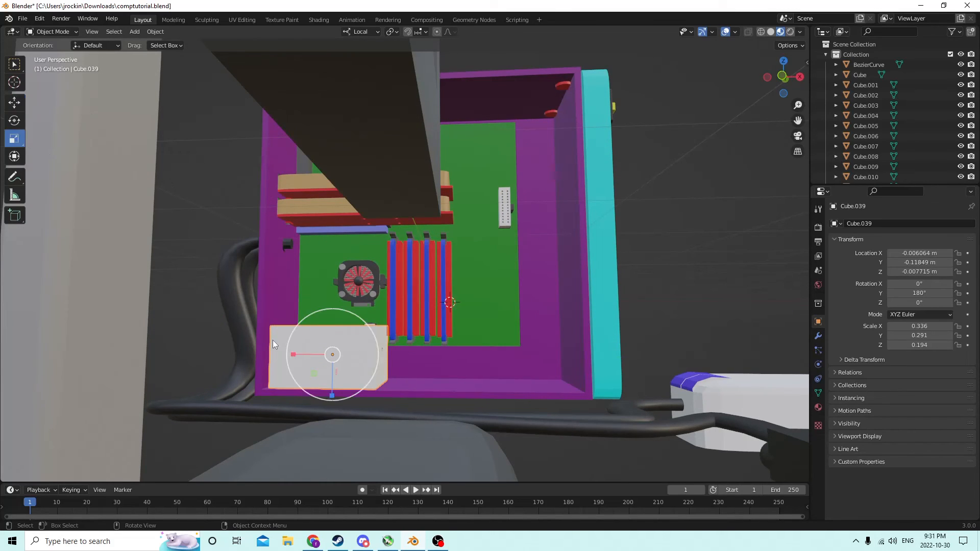
pyautogui.moveTo(332, 396); pyautogui.dragTo(331, 381)
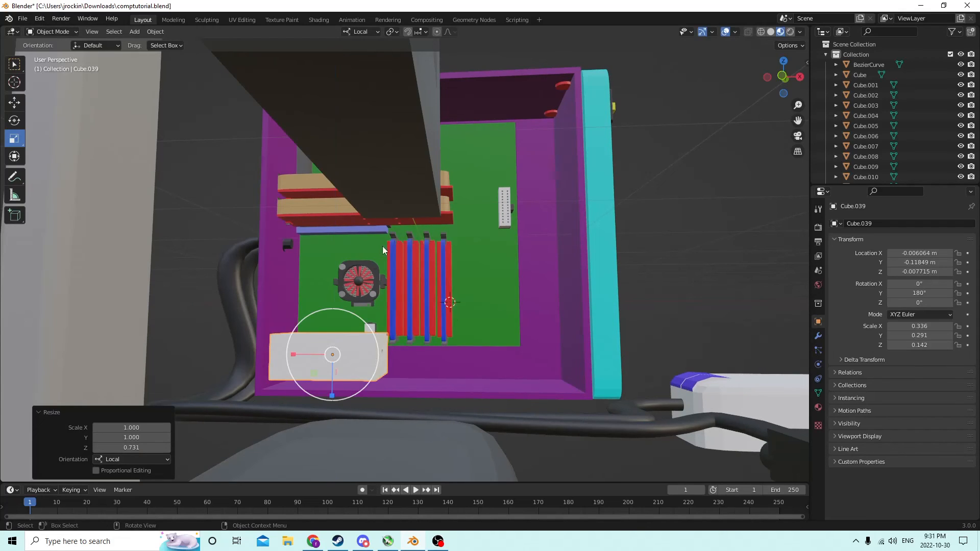
# - Set the vented box's Y rotation to 0° and its Z rotation to 180°
pyautogui.click(904, 293)
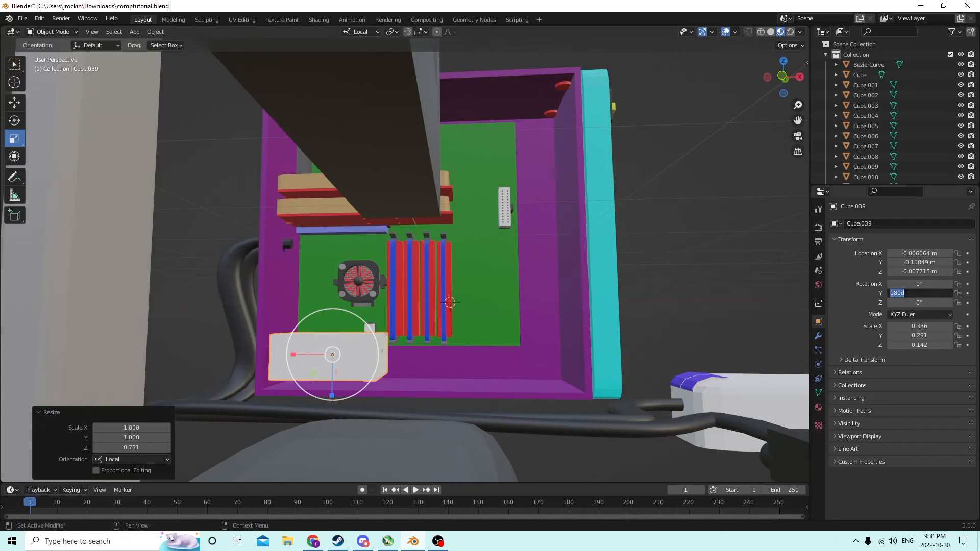
pyautogui.write('0')
pyautogui.press('Return')
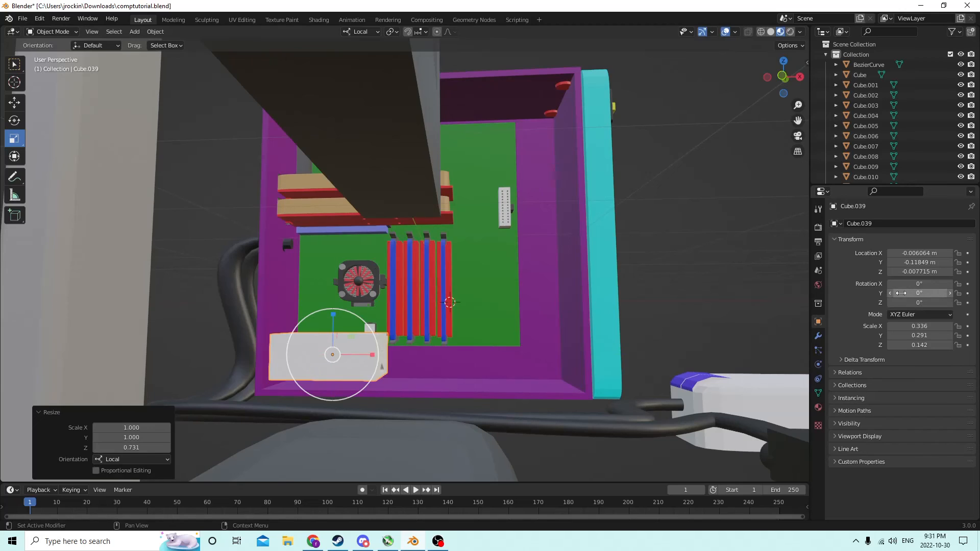
pyautogui.click(907, 302)
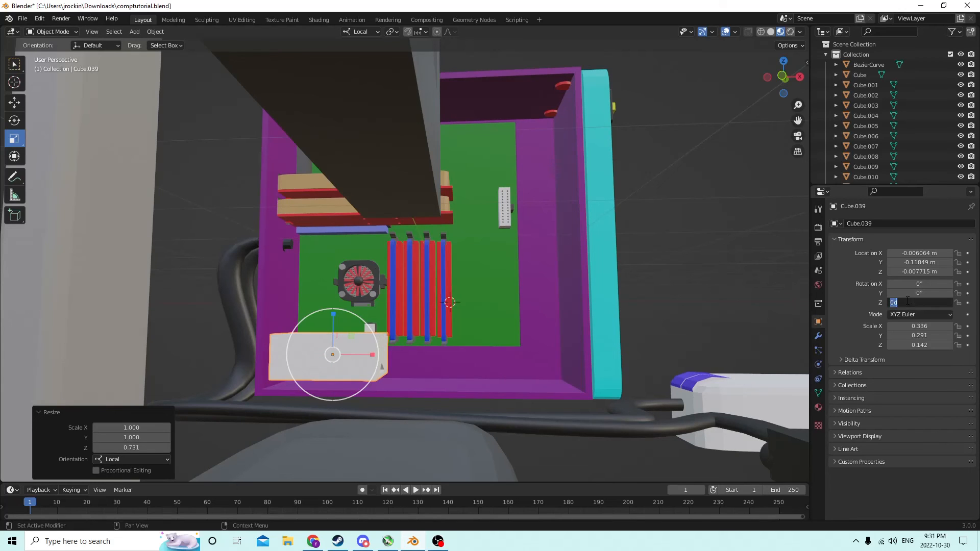
pyautogui.press('Return')
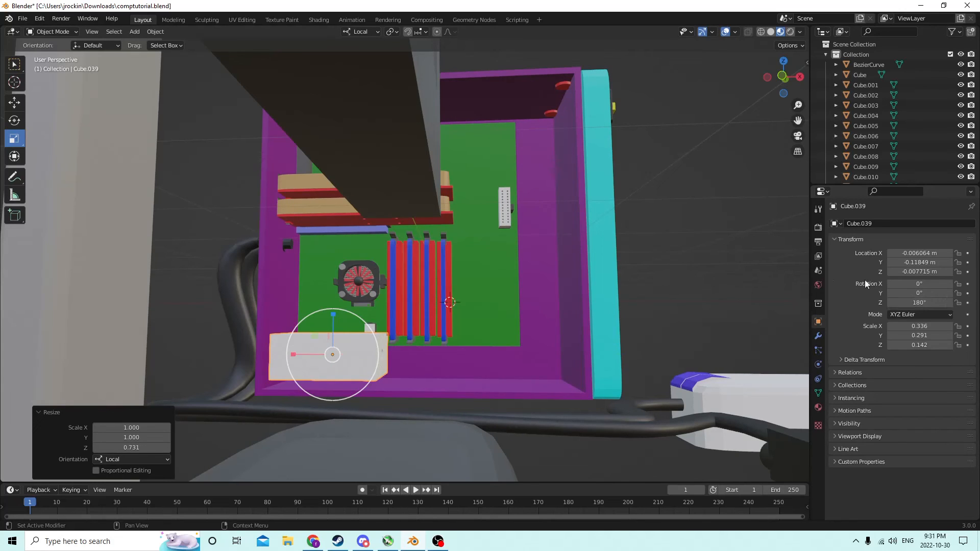
# - Lower the vented box about 0.0005 m toward the case floor and shift it 0.000125 m along local X toward the rear wall
pyautogui.click(16, 111)
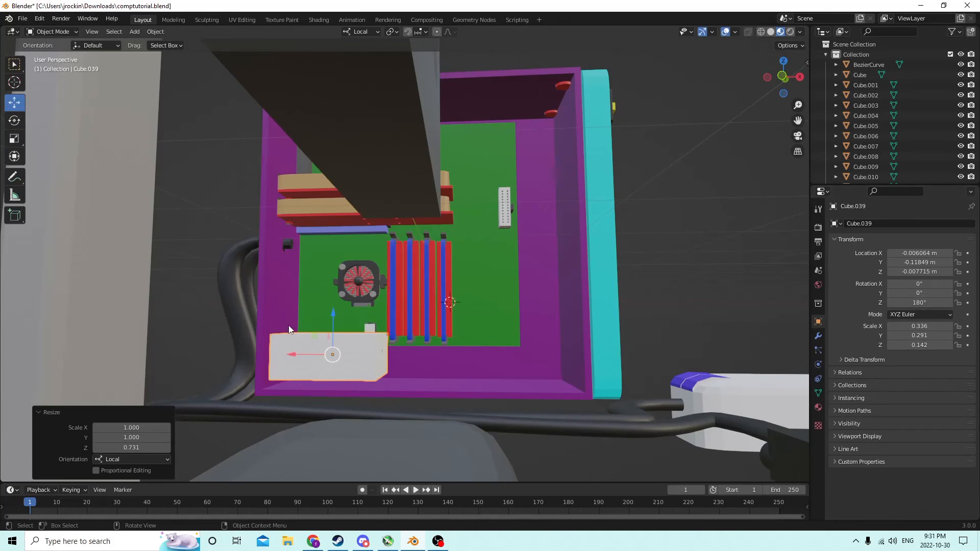
pyautogui.moveTo(332, 316); pyautogui.dragTo(332, 322)
pyautogui.moveTo(334, 332)
pyautogui.mouseDown(button='middle')
pyautogui.moveTo(333, 318)
pyautogui.moveTo(340, 322)
pyautogui.mouseUp(button='middle')
pyautogui.scroll(1, 342, 328)
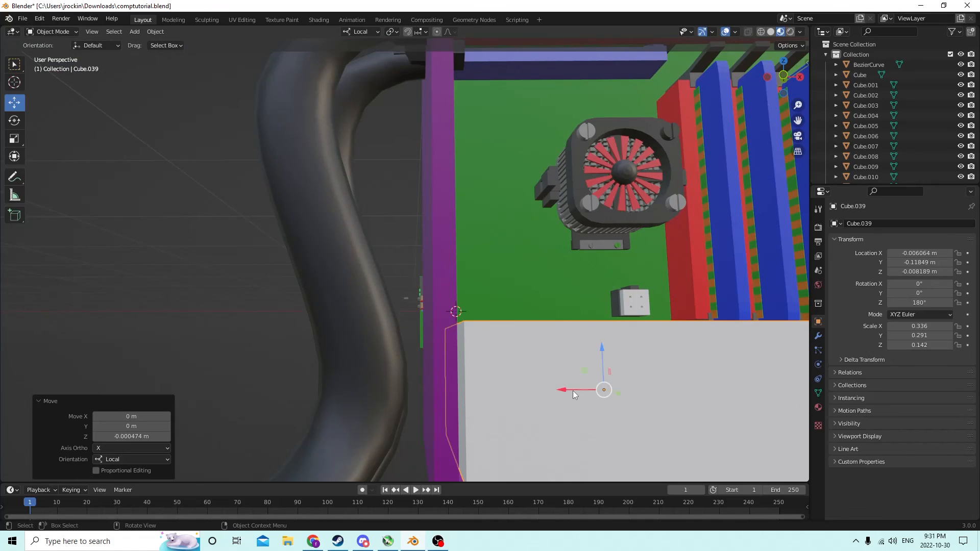
pyautogui.moveTo(572, 390); pyautogui.dragTo(557, 387)
# - Check the vented box's placement in the case and view the spare box and motherboard outside
pyautogui.moveTo(556, 385); pyautogui.dragTo(530, 378, button='middle')
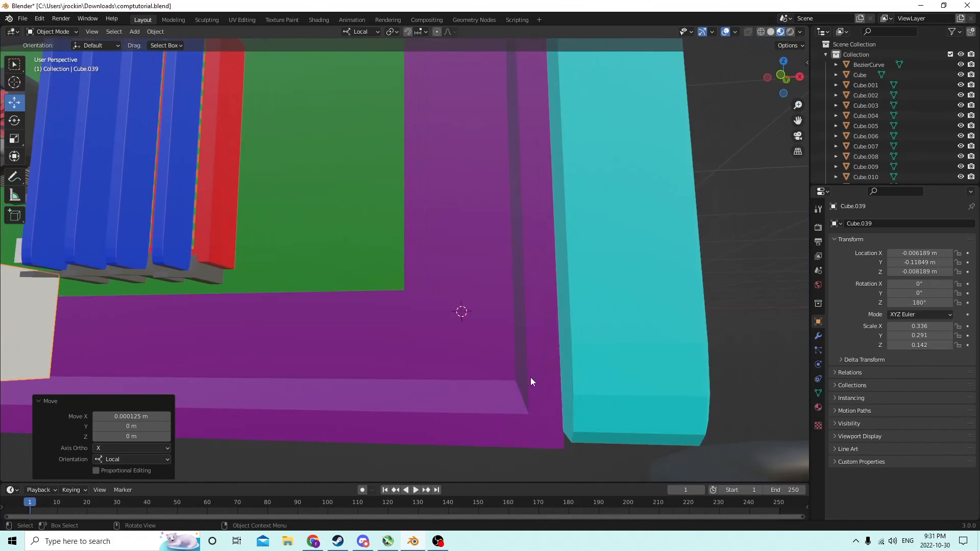
pyautogui.moveTo(334, 320); pyautogui.dragTo(249, 329, button='middle')
pyautogui.scroll(4, 321, 310)
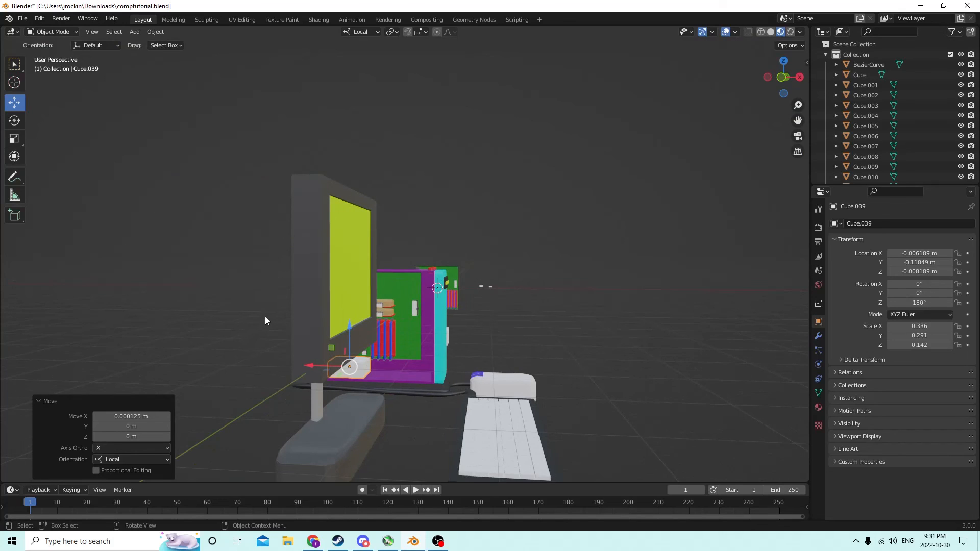
pyautogui.scroll(2, 262, 332)
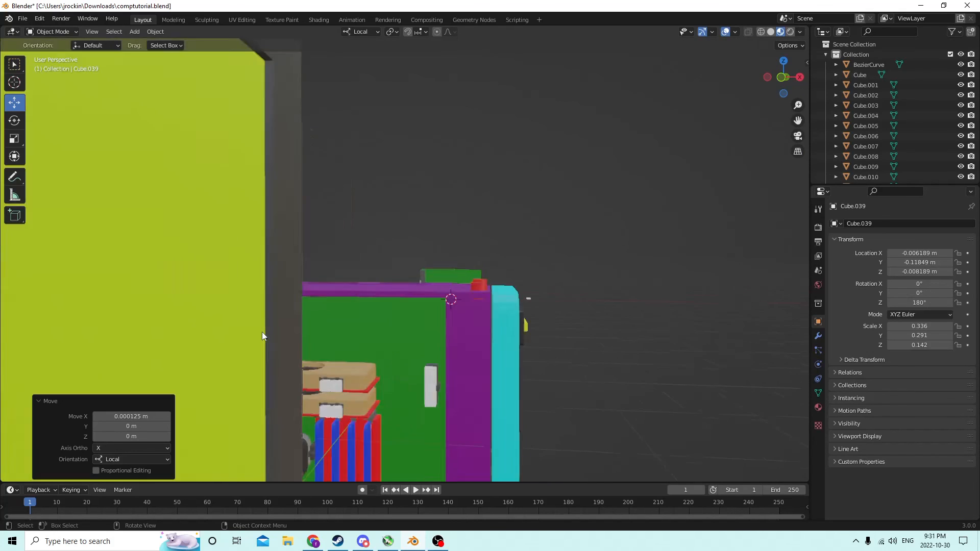
pyautogui.moveTo(262, 331); pyautogui.dragTo(315, 348, button='middle')
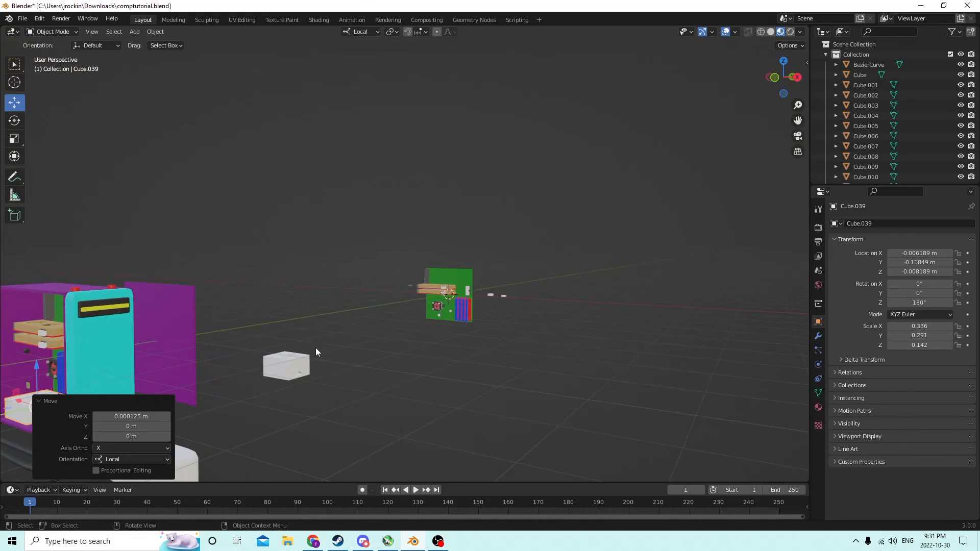